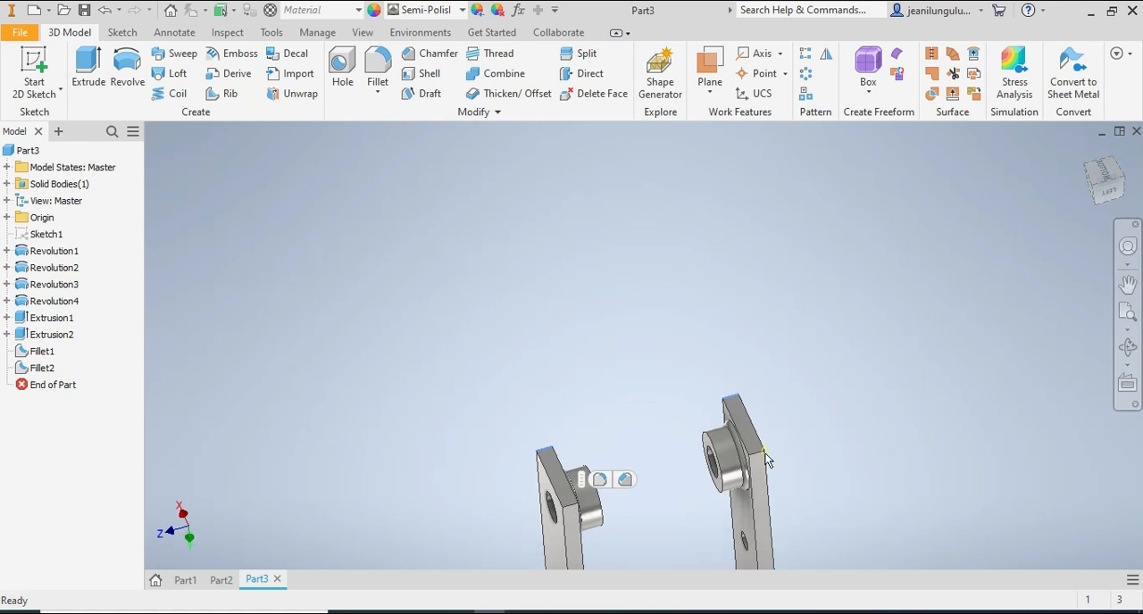
Fillet the four end corner edges of the bracket's two arms with a 12.5 mm radius.
click(757, 459)
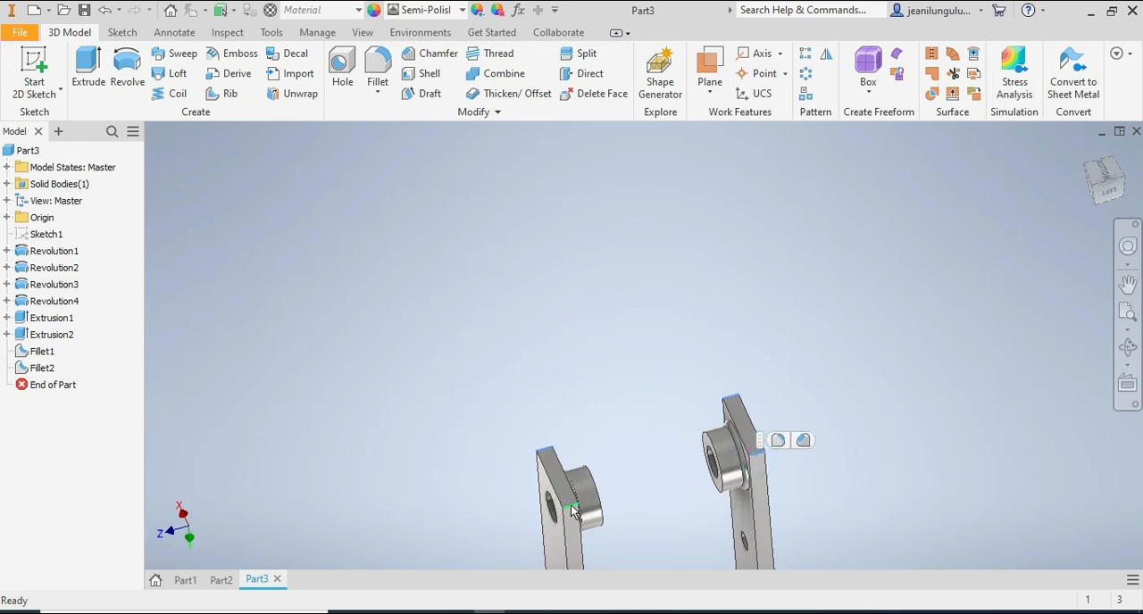
click(573, 511)
scroll(611, 518, down, 4)
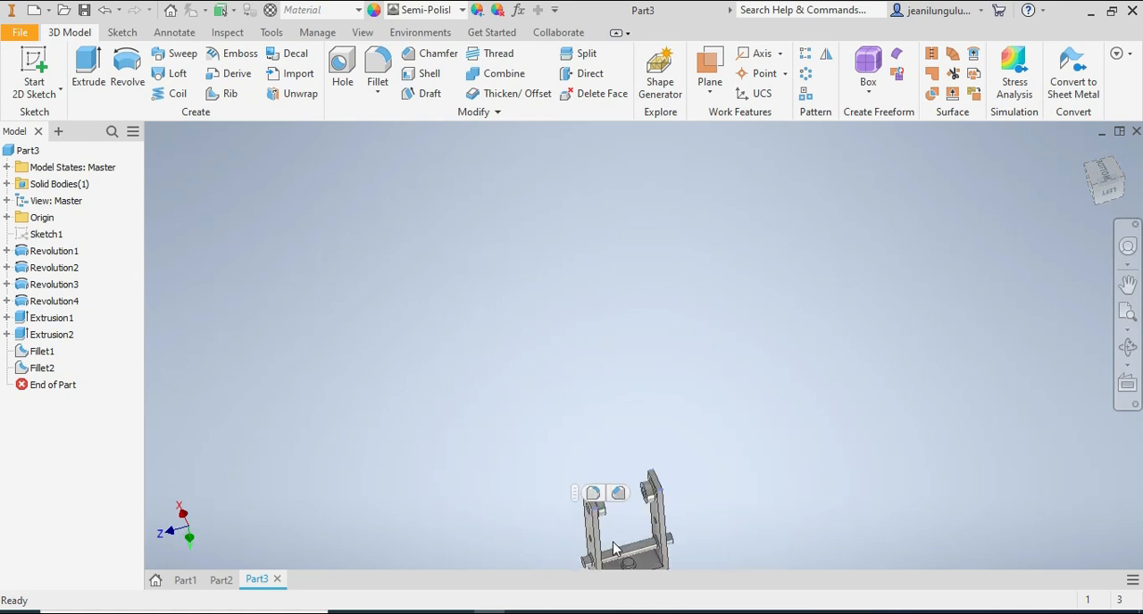
scroll(616, 554, down, 3)
scroll(618, 546, up, 6)
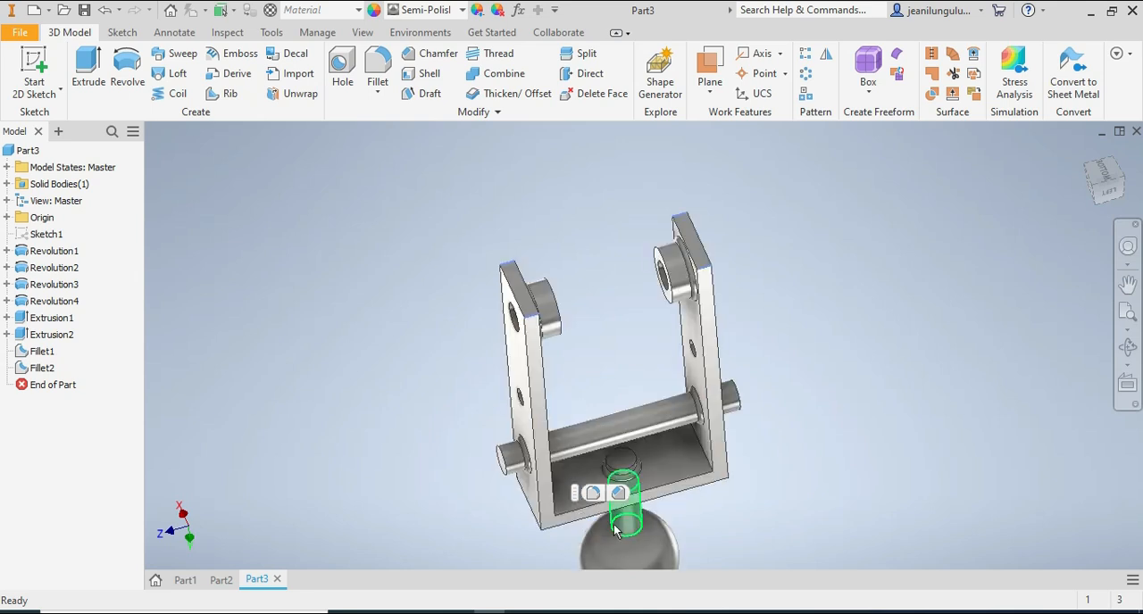
key(f)
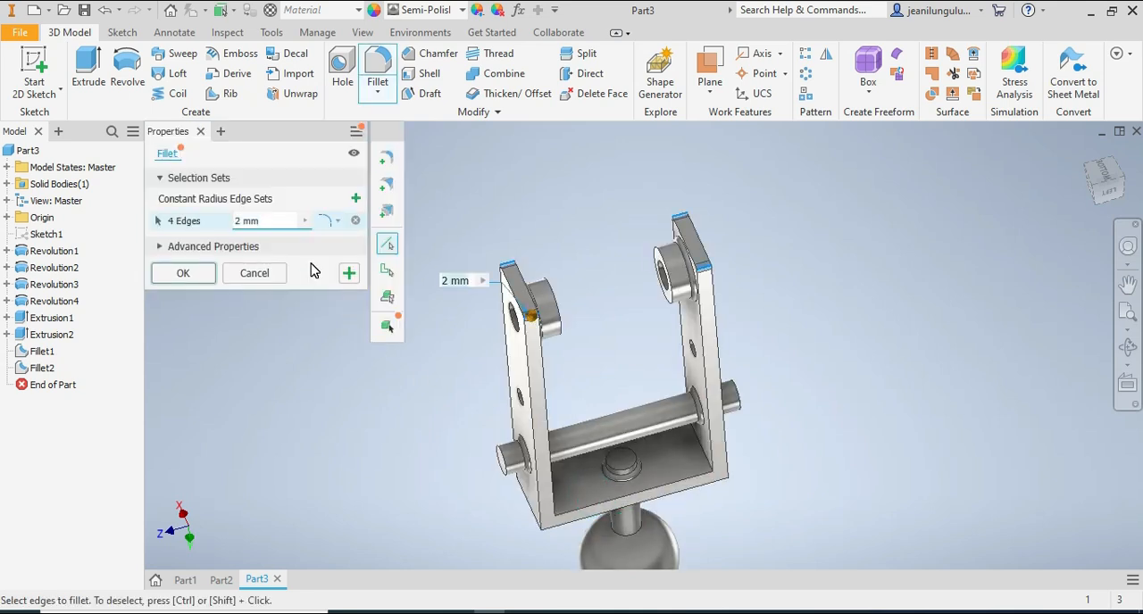
click(234, 222)
text(12)
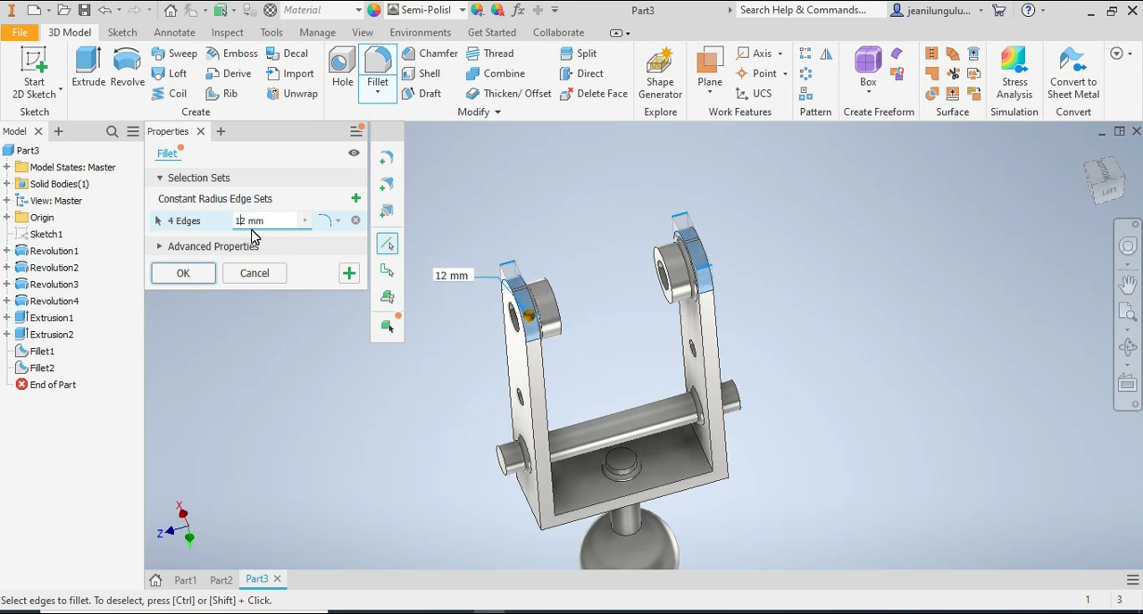
text(.5)
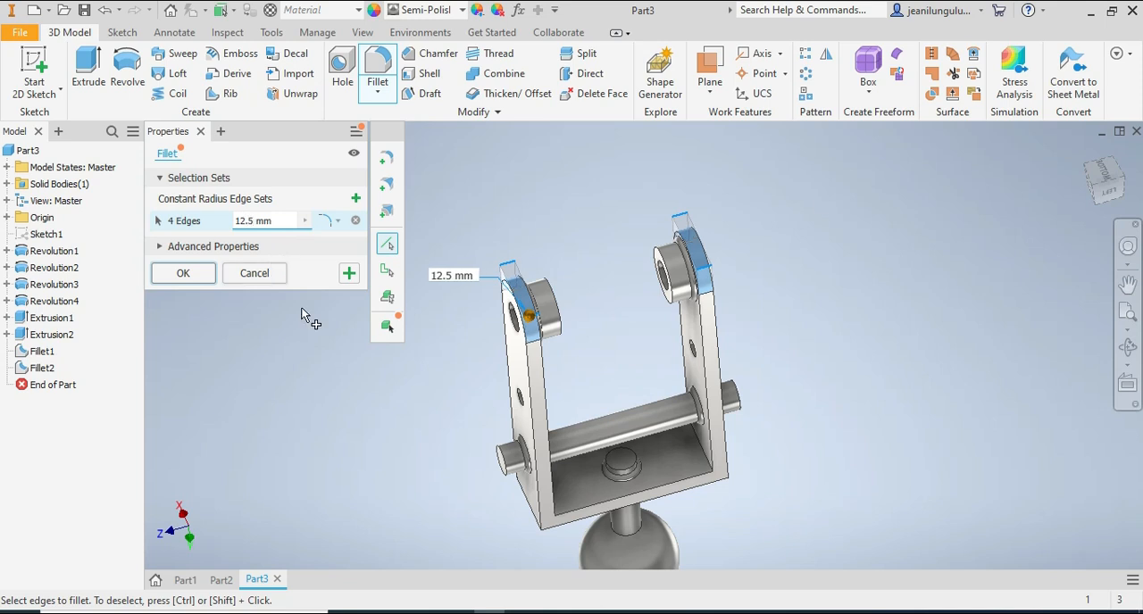
mouse_move(1102, 182)
mouse_down()
mouse_move(1132, 204)
mouse_move(1100, 202)
mouse_move(1066, 223)
mouse_up()
drag(594, 298, 588, 298)
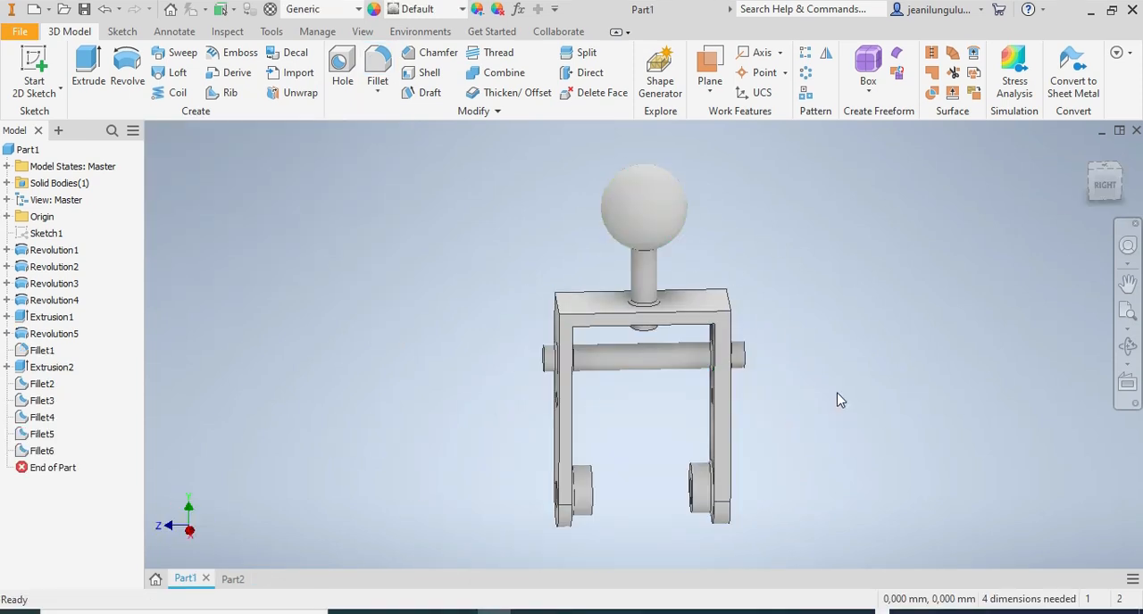
Switch to Adobe Acrobat Reader and examine the dimensioned bracket drawing in the CAD161S assignment PDF.
click(461, 613)
scroll(590, 437, down, 7)
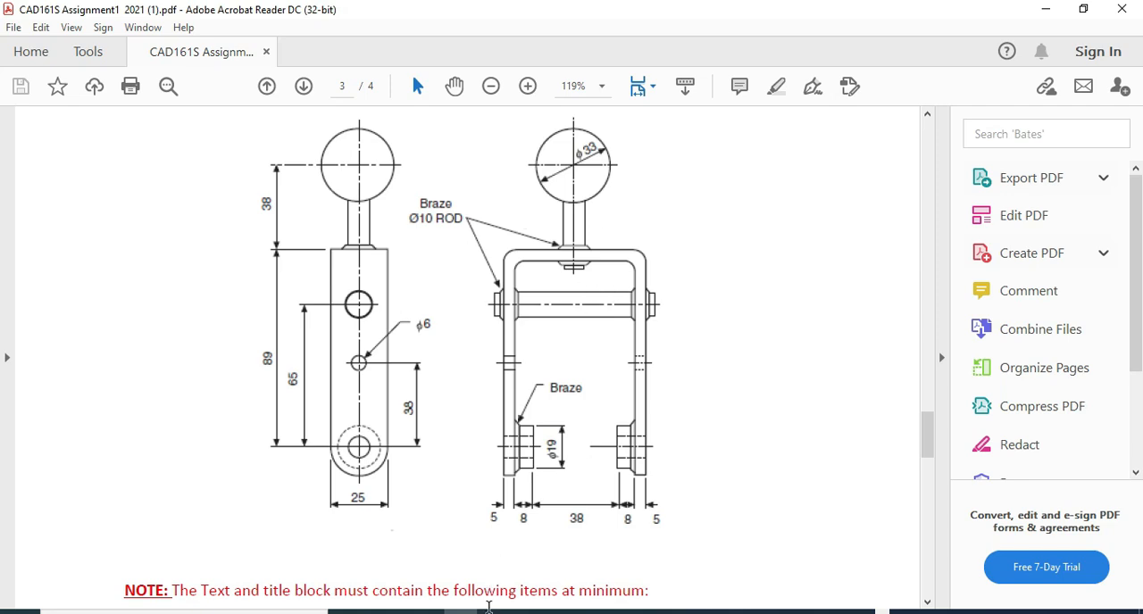
click(489, 612)
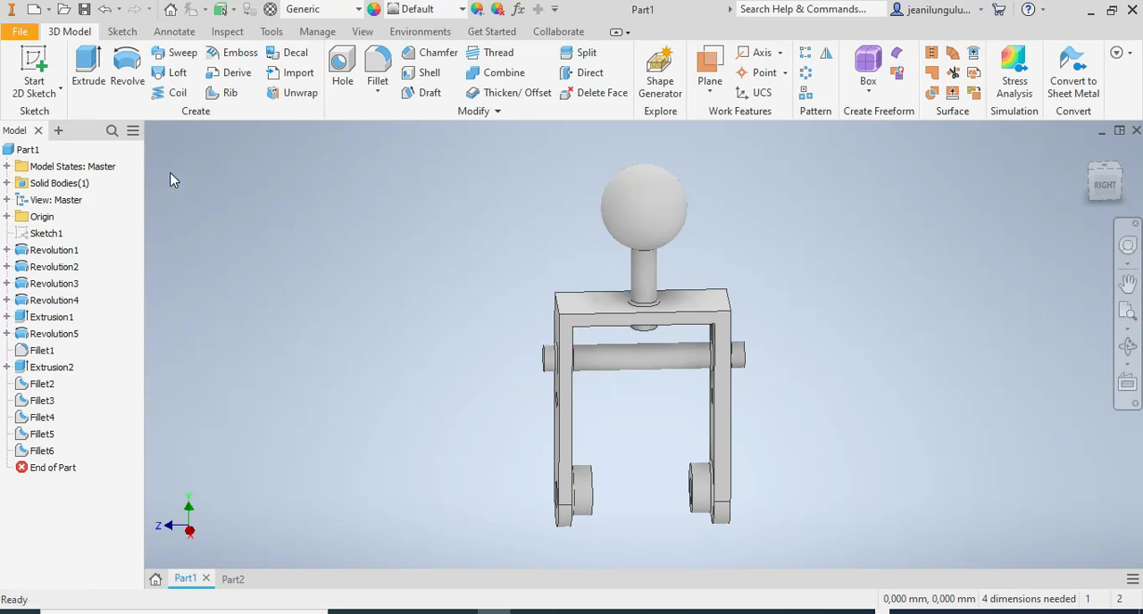
Create a new part file from the metric Standard (mm).ipt template.
click(122, 34)
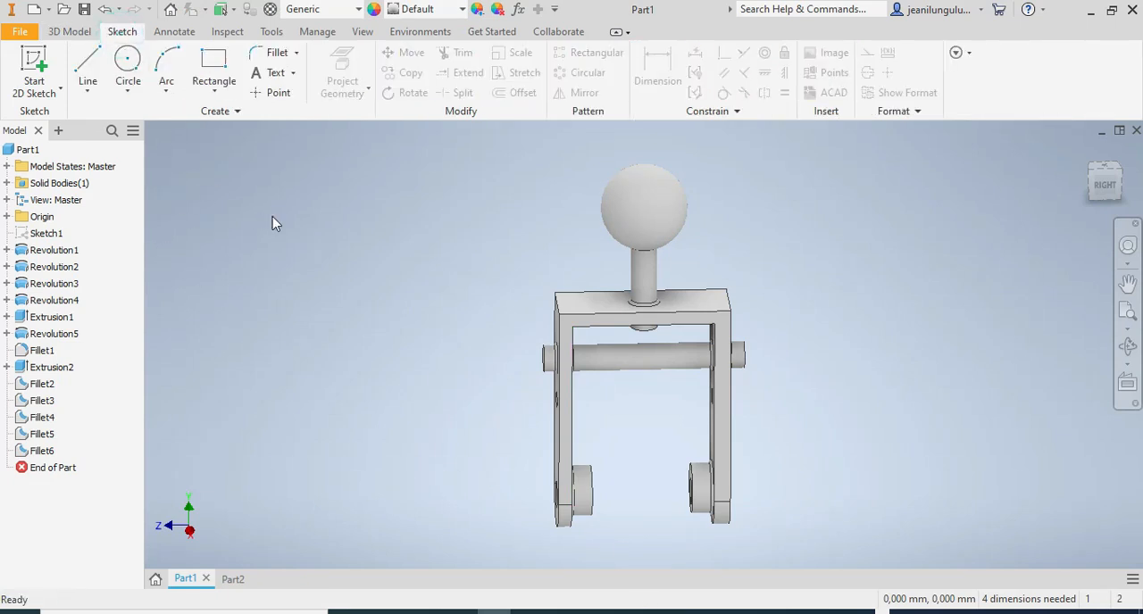
click(33, 10)
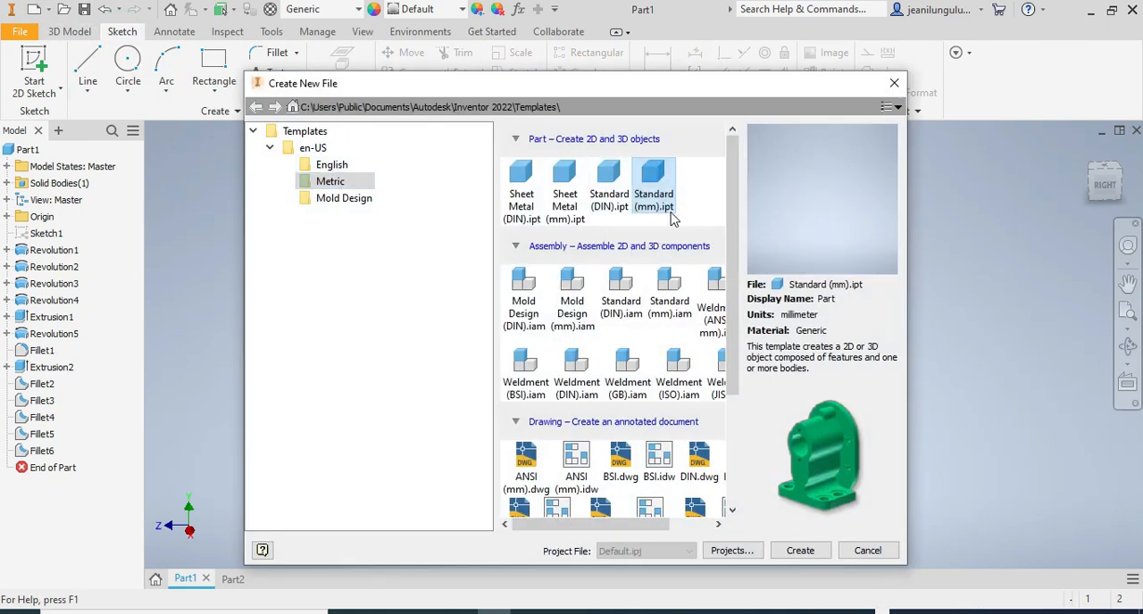
click(797, 552)
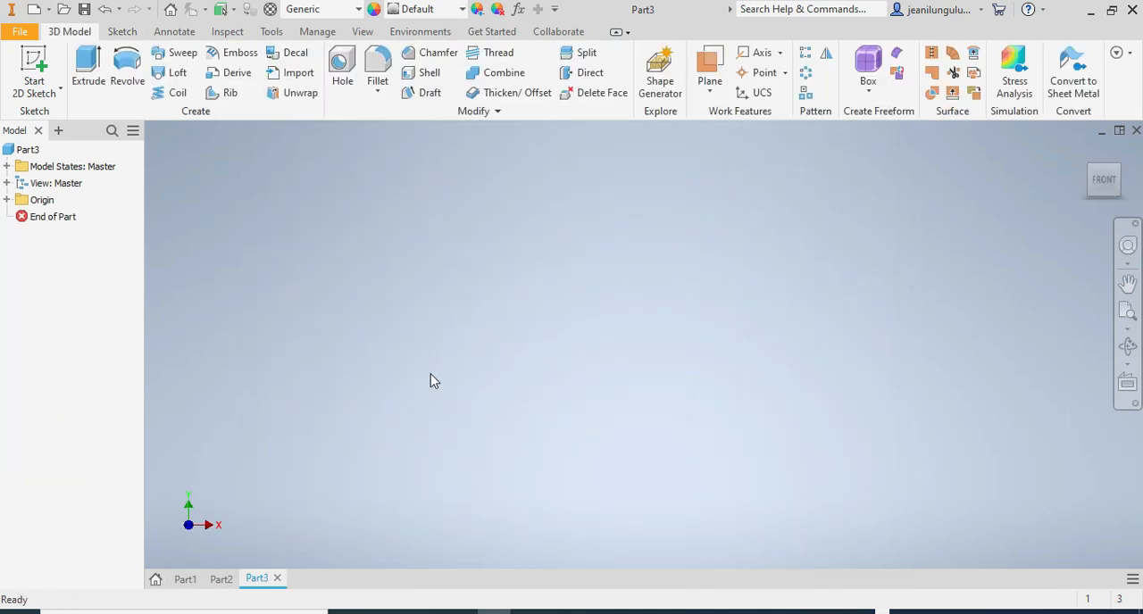
Start a sketch on the YZ plane and draw a vertical line about 31 mm long through the origin.
click(118, 31)
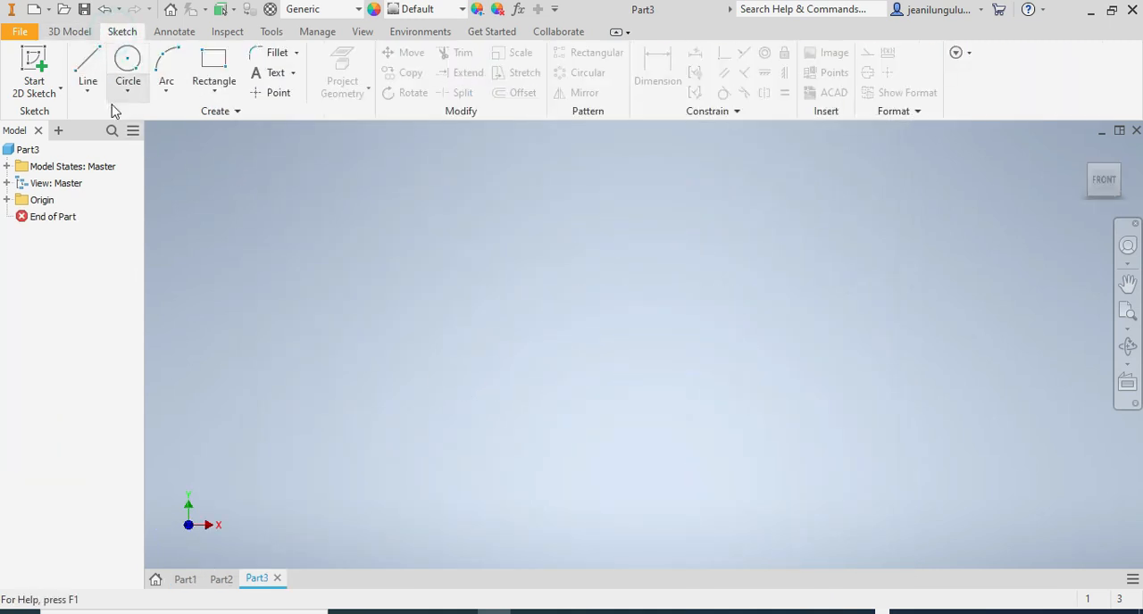
click(89, 64)
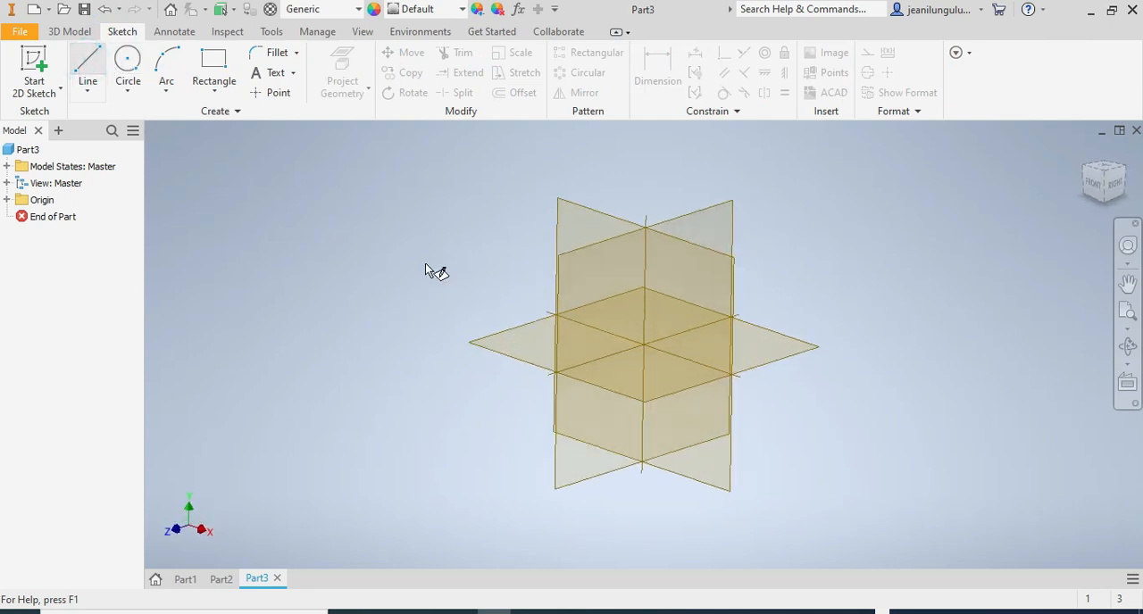
click(572, 266)
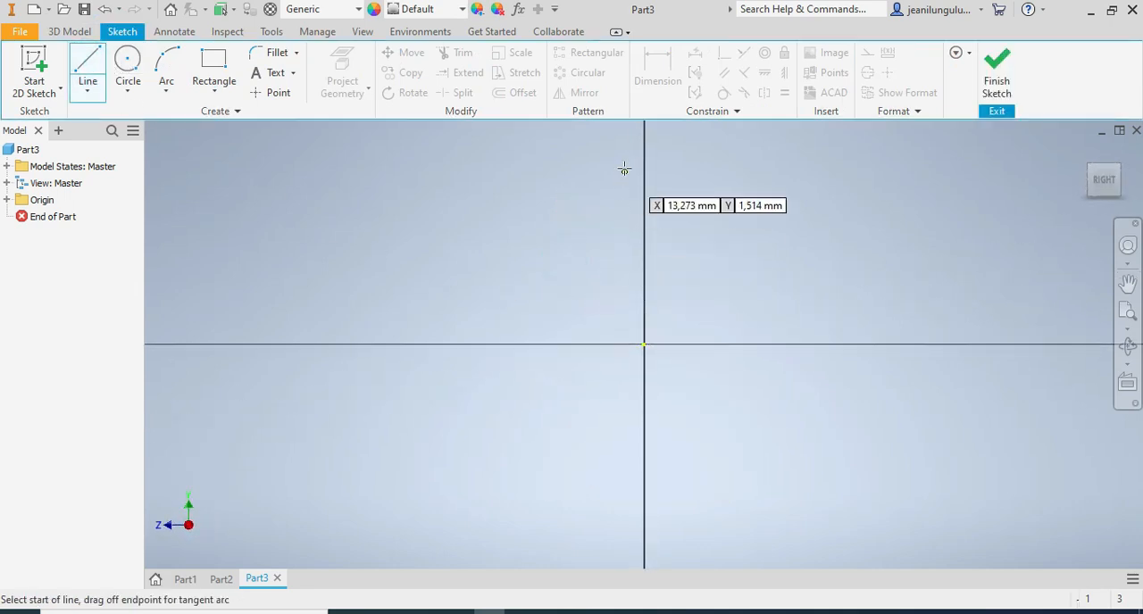
click(643, 140)
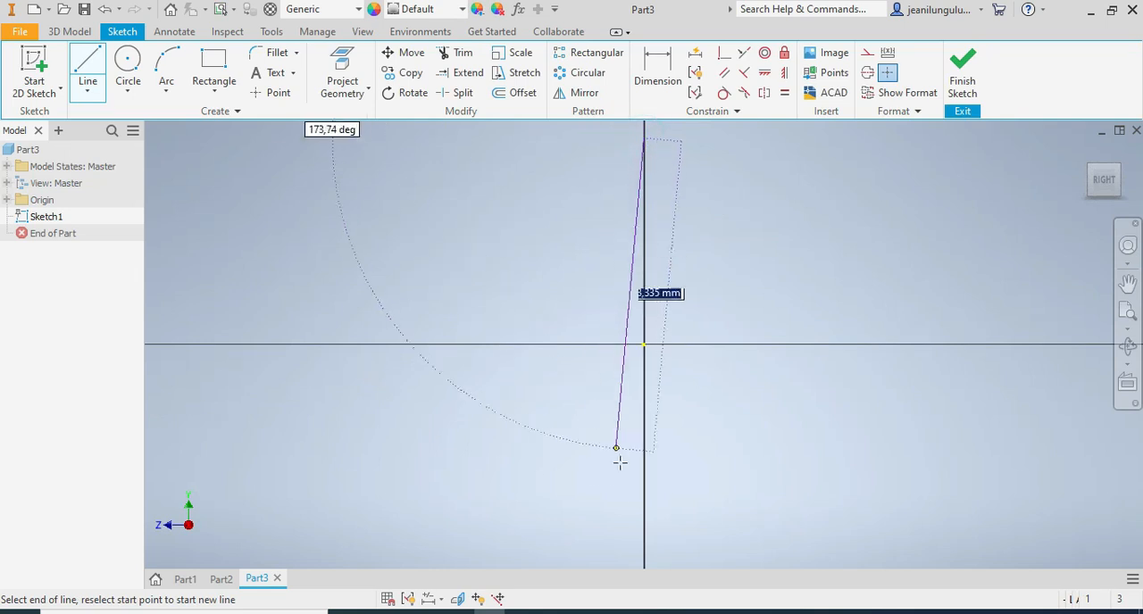
click(644, 534)
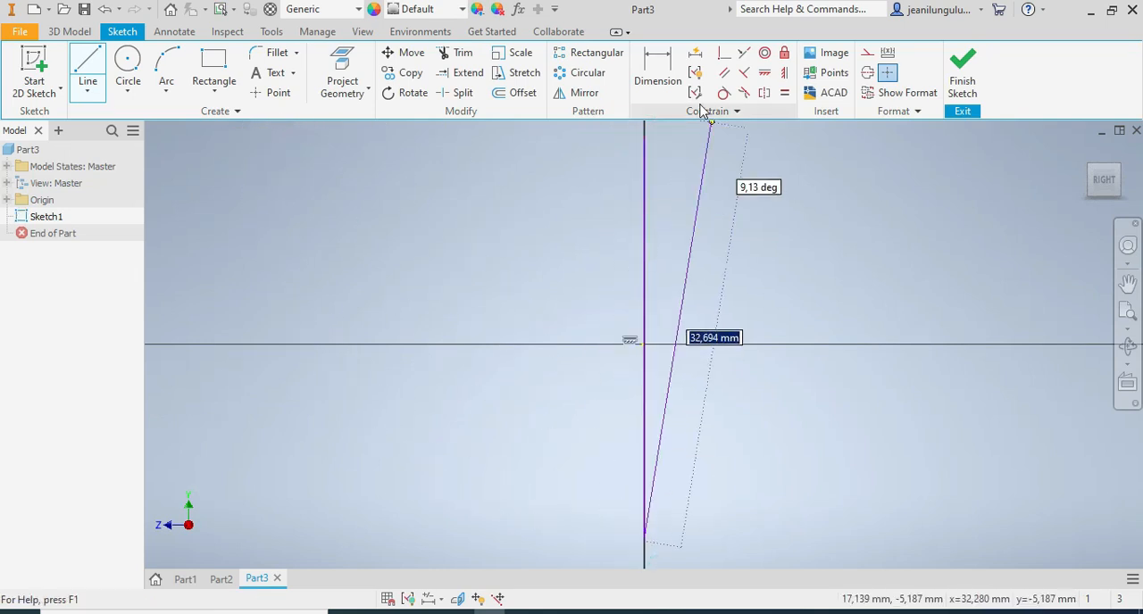
Dimension the vertical line's length as 400 mm.
click(658, 67)
click(646, 216)
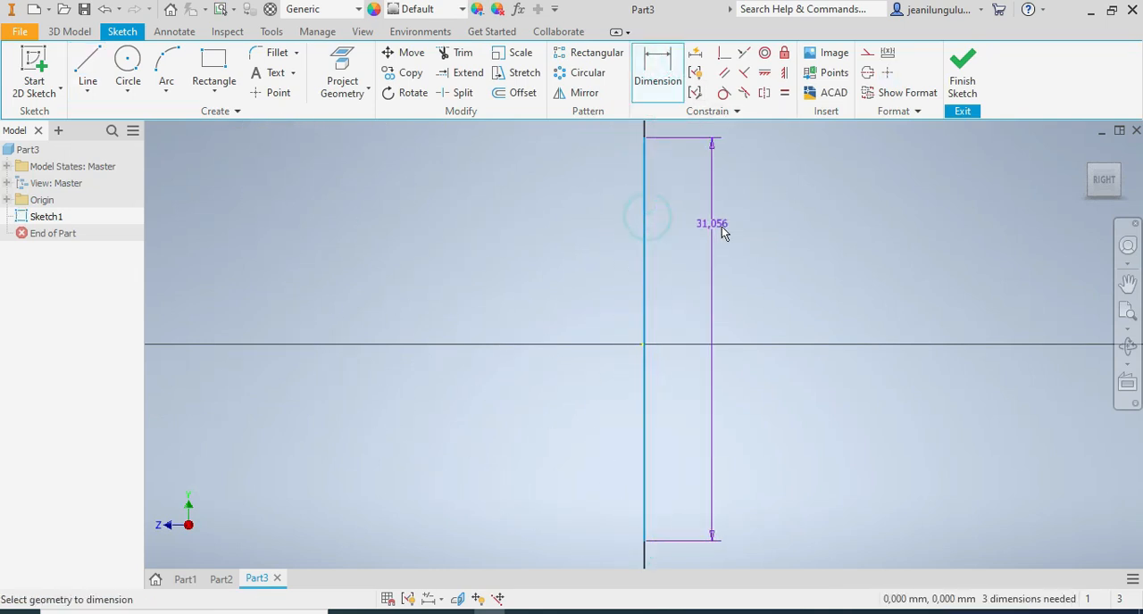
click(753, 239)
text(4)
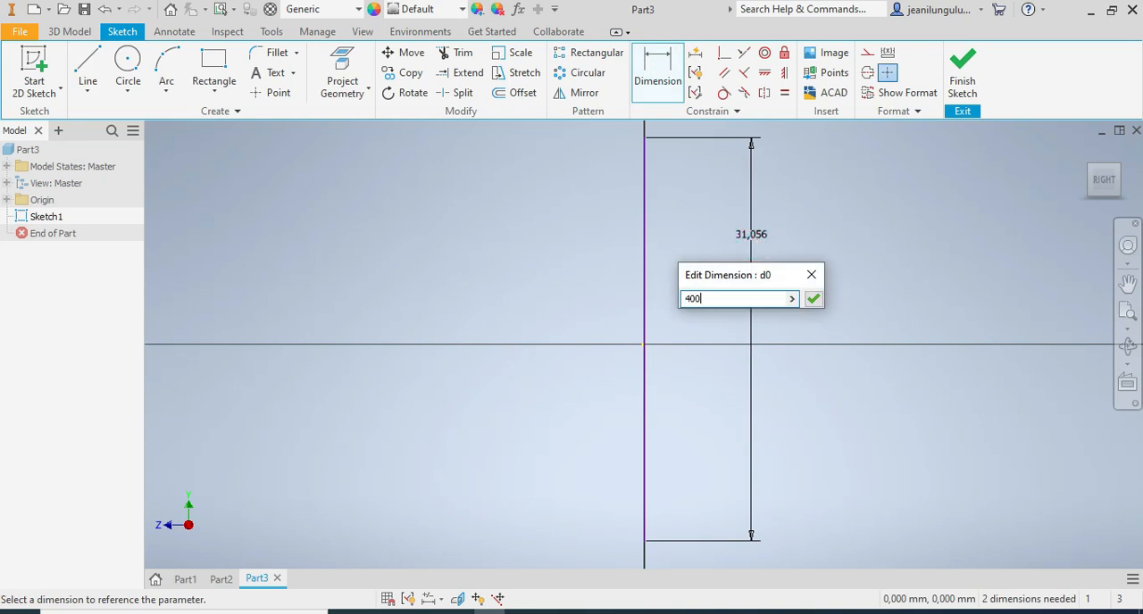
text(00)
key(Return)
Sketch a circle centred on the upper part of the vertical line and set its diameter to 33 mm.
scroll(745, 306, up, 8)
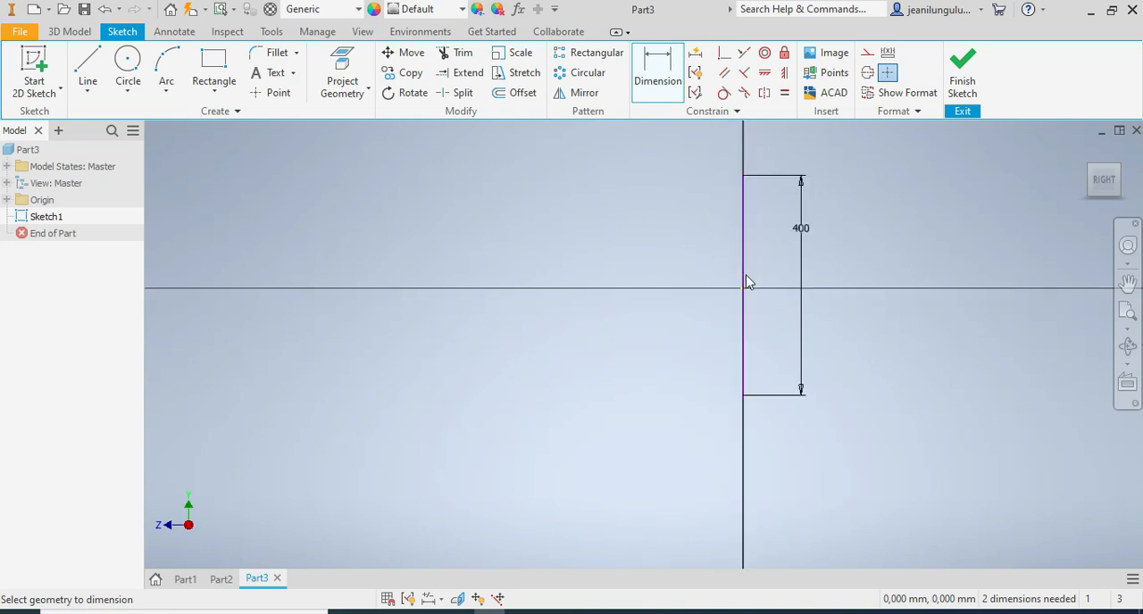
scroll(835, 181, down, 3)
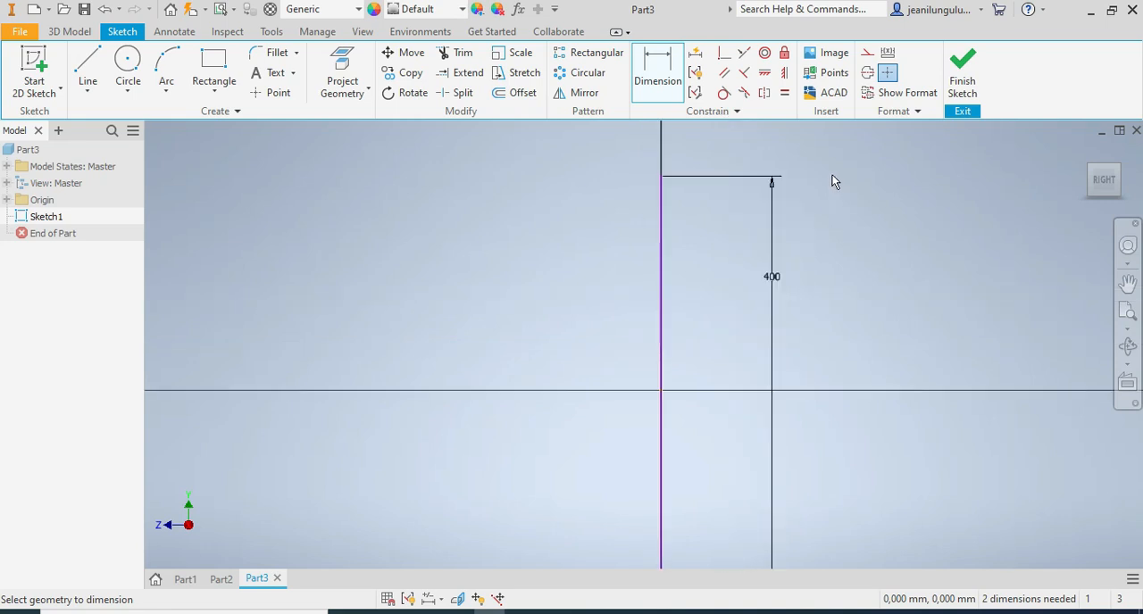
click(126, 60)
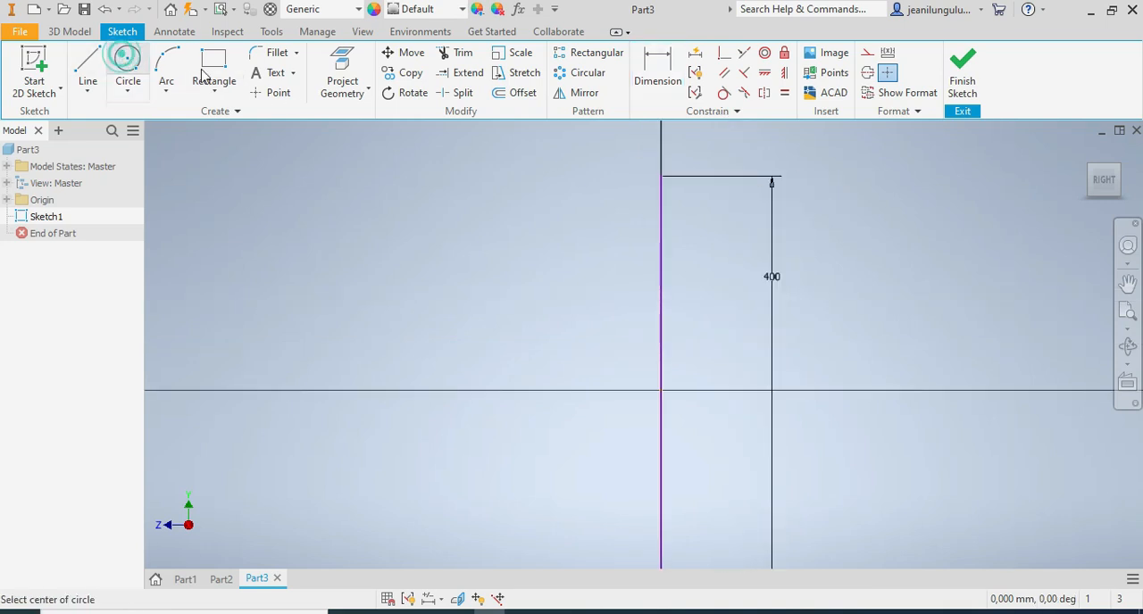
click(661, 229)
click(620, 230)
click(658, 79)
click(620, 237)
click(567, 225)
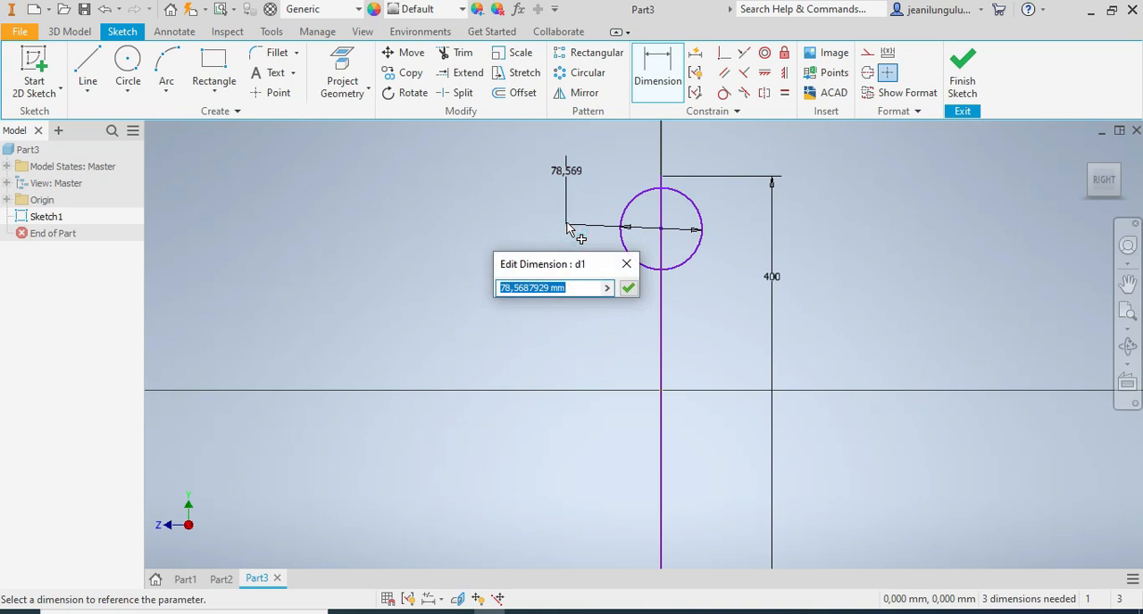
text(33)
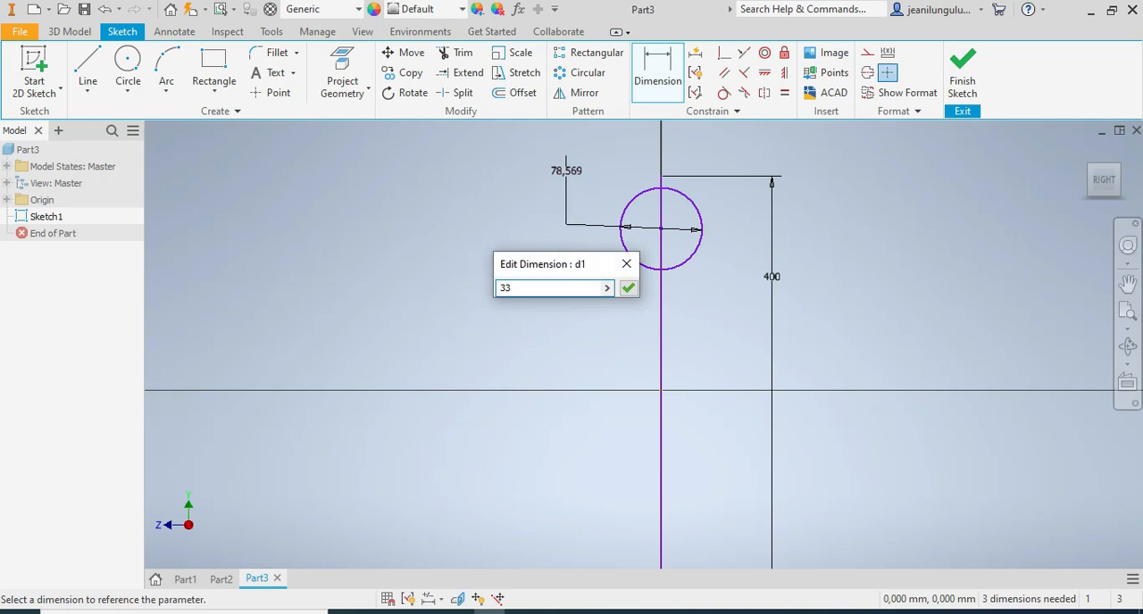
key(Return)
Sketch a narrow rectangle about 13 by 54 mm down from the circle and a larger one about 92 by 120 mm overlapping its lower end.
click(213, 64)
scroll(694, 243, down, 3)
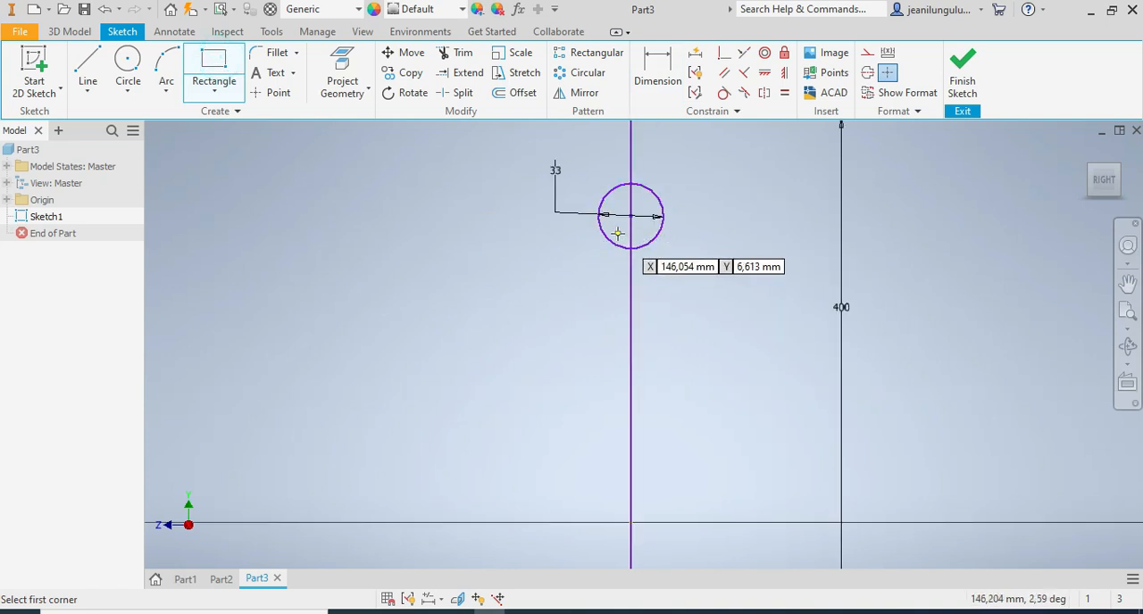
click(621, 231)
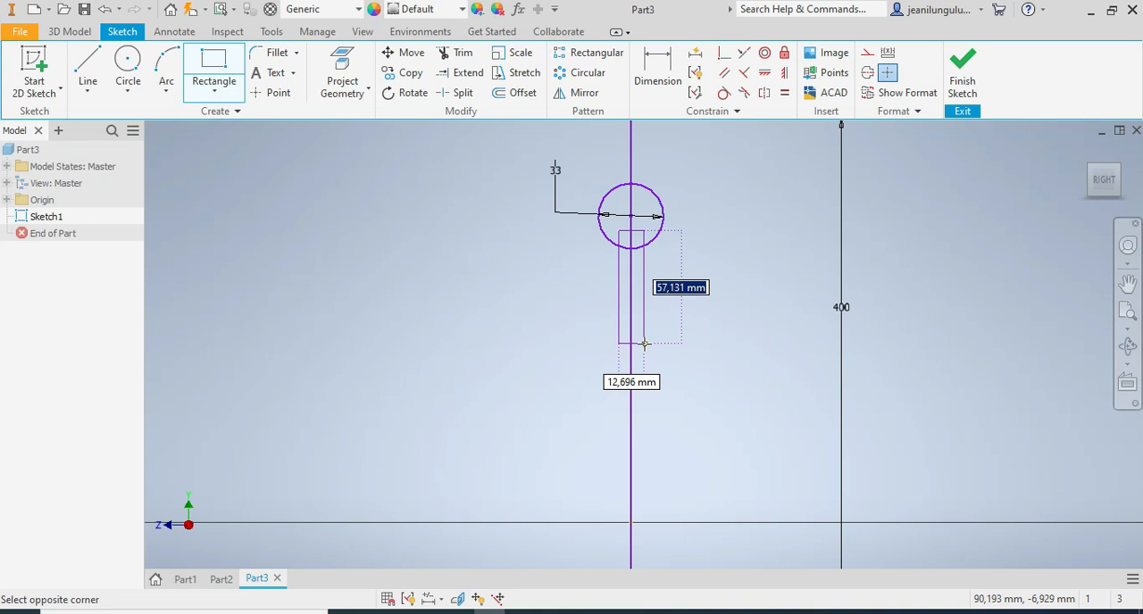
click(644, 339)
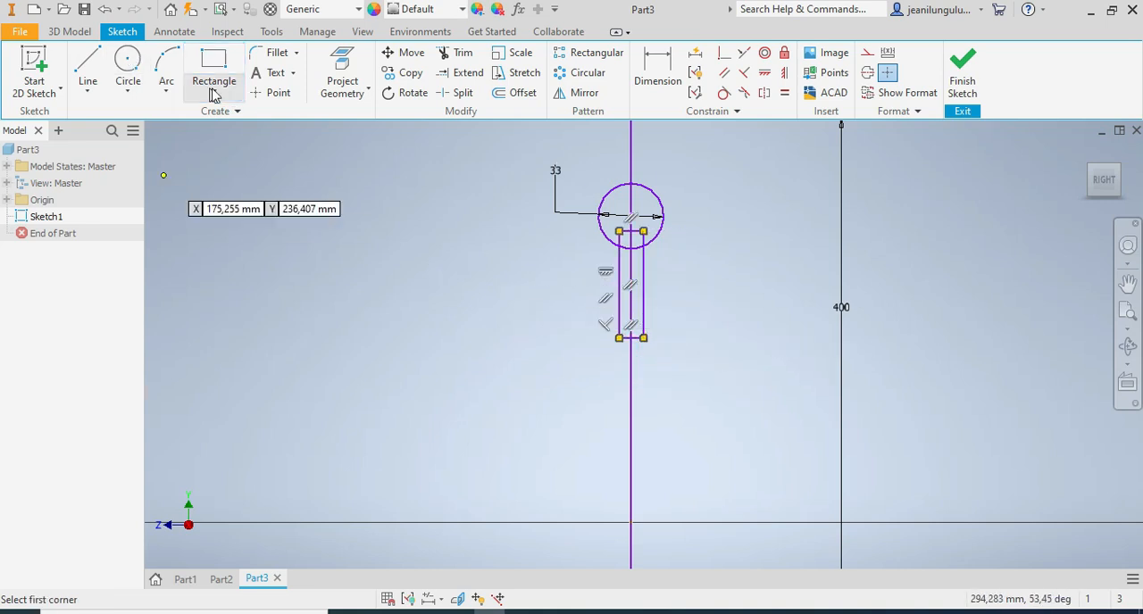
click(542, 317)
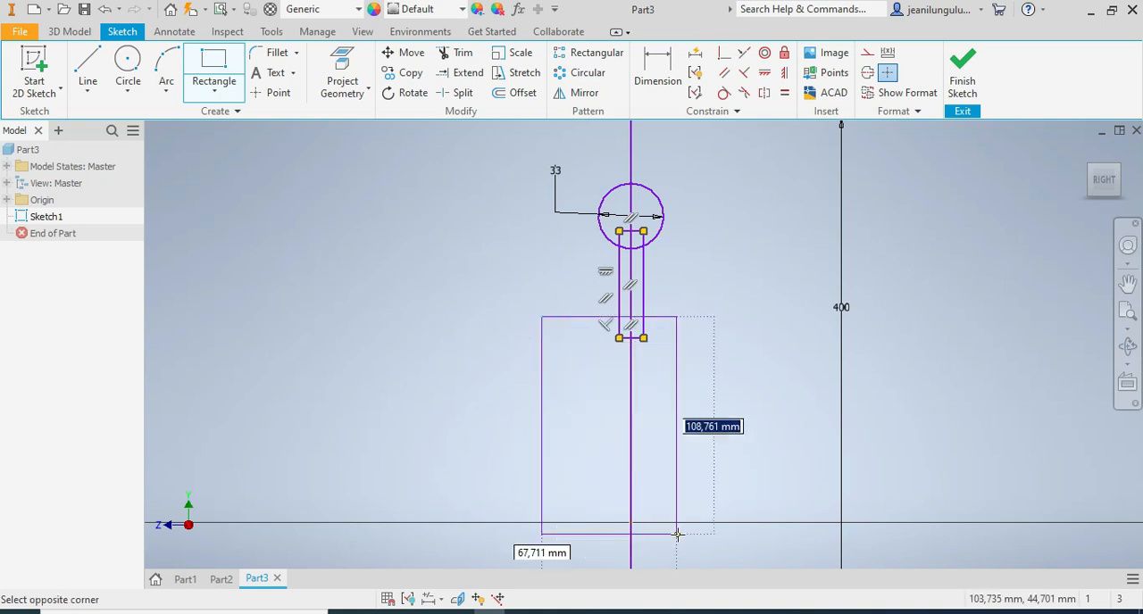
click(724, 554)
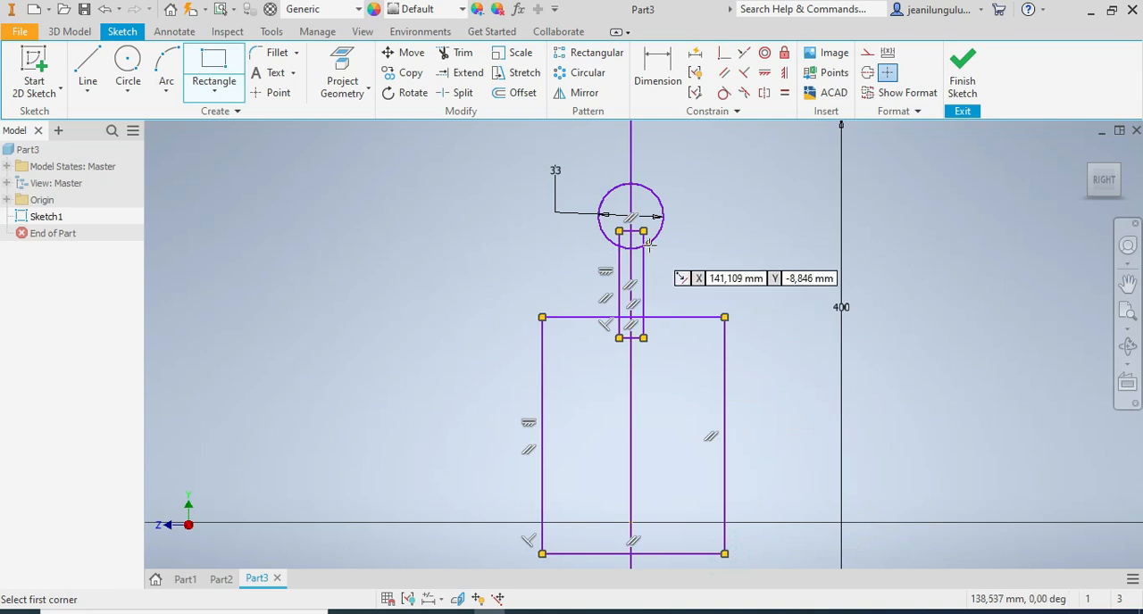
Dimension the distance from the circle's centre to the large rectangle's upper edge as 38 mm.
click(654, 73)
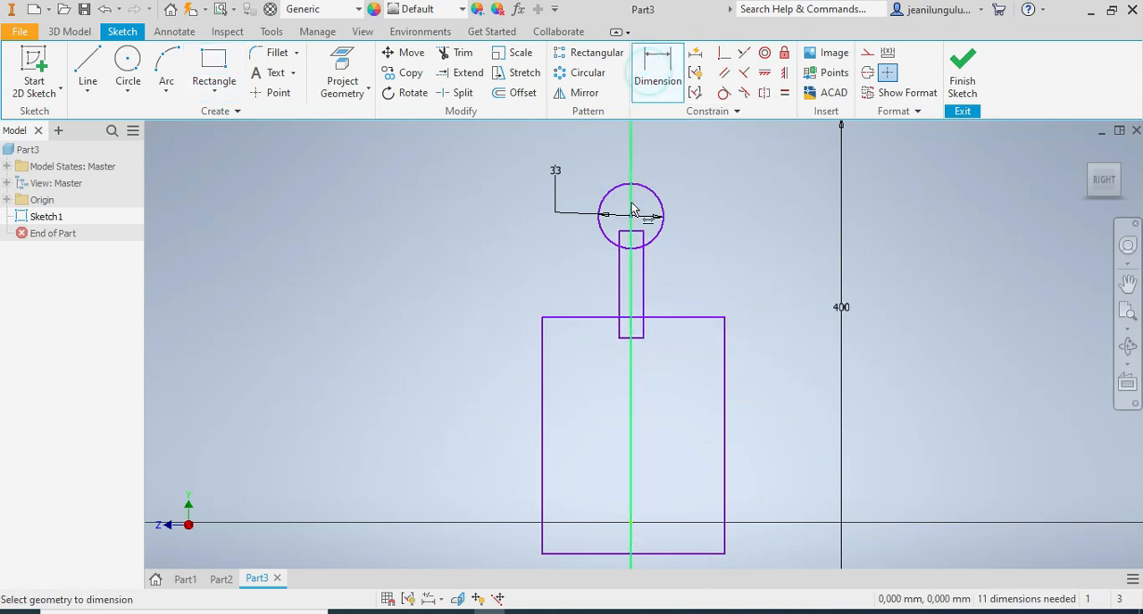
click(631, 215)
click(590, 317)
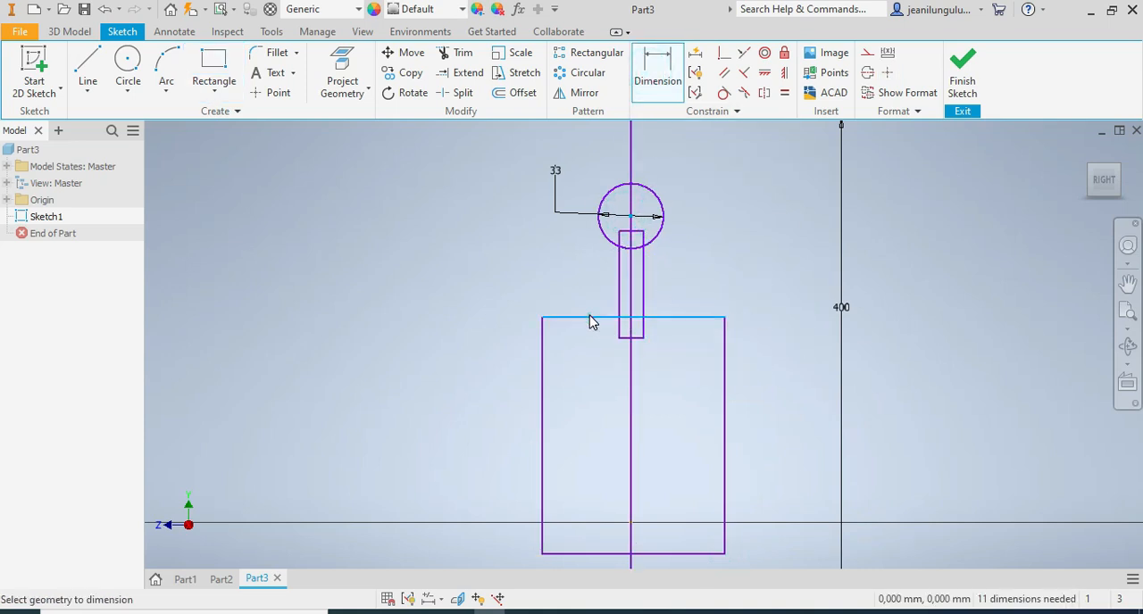
click(530, 290)
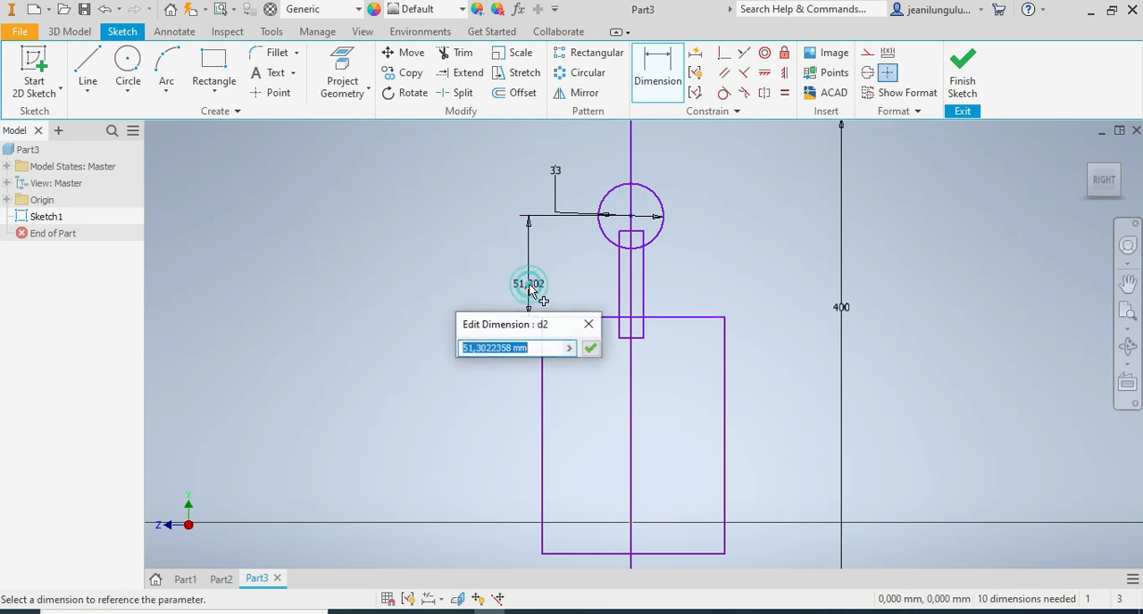
text(38)
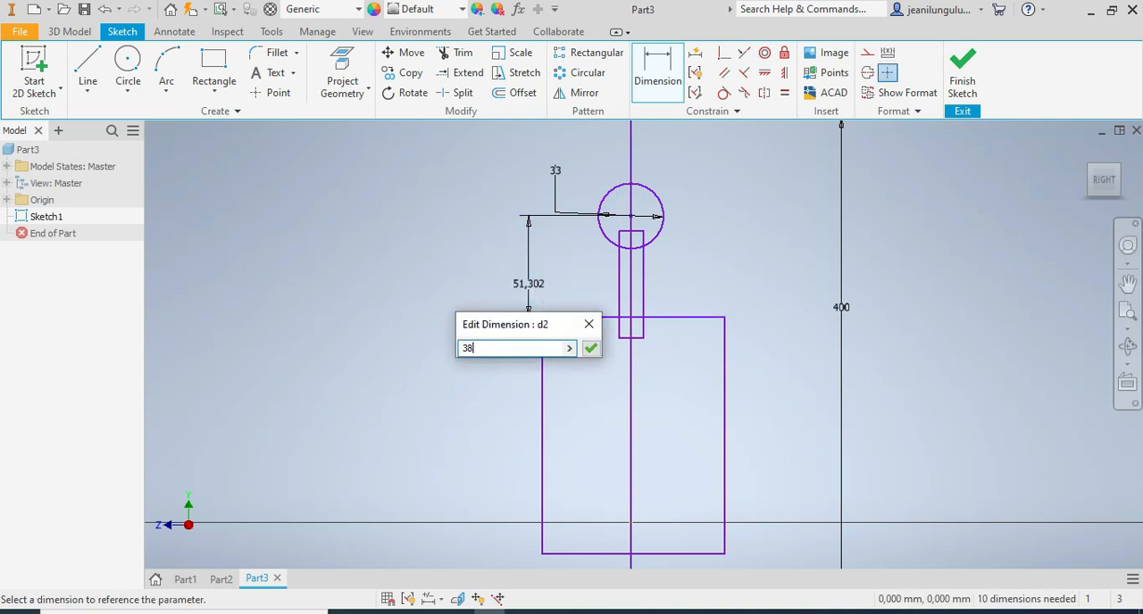
key(Return)
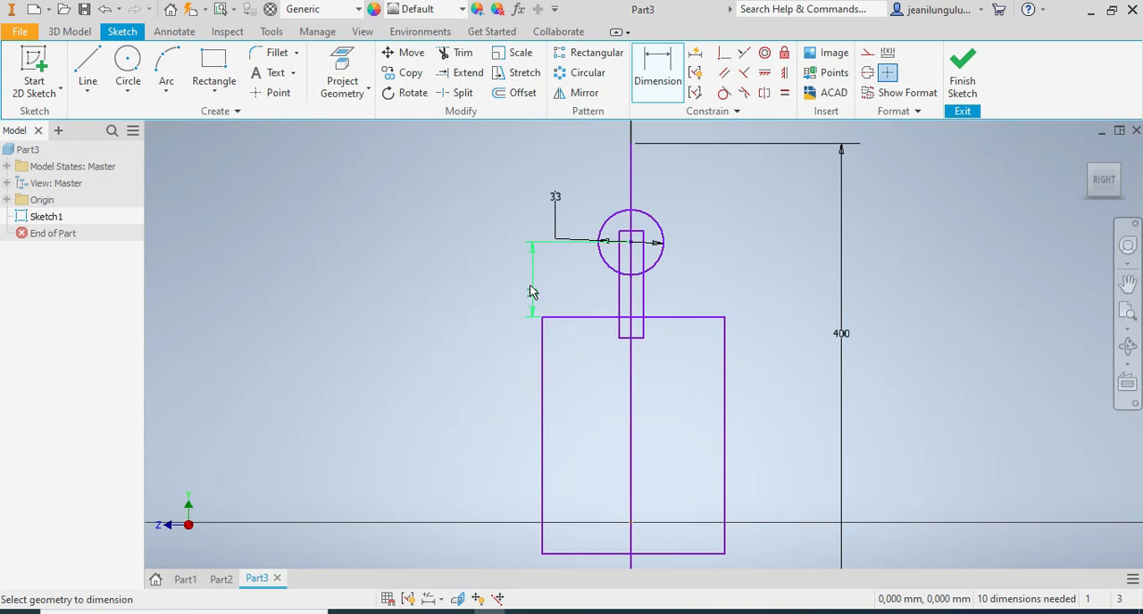
Sketch a rectangle about 74 by 112 mm inside the large rectangle, with its lower edge on the large rectangle's lower edge.
click(642, 300)
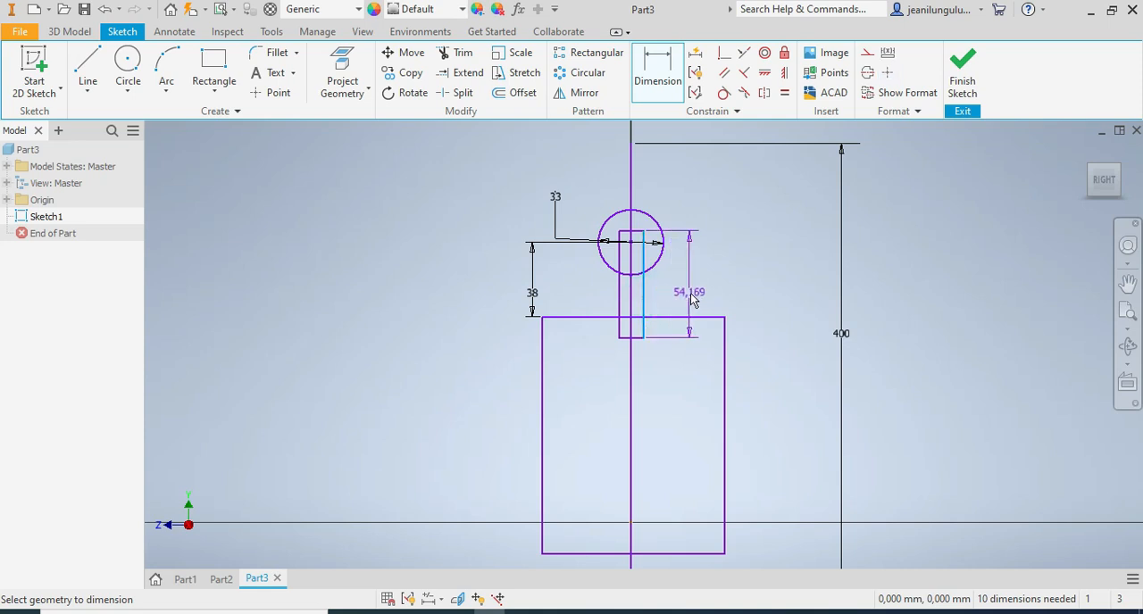
key(Escape)
click(213, 68)
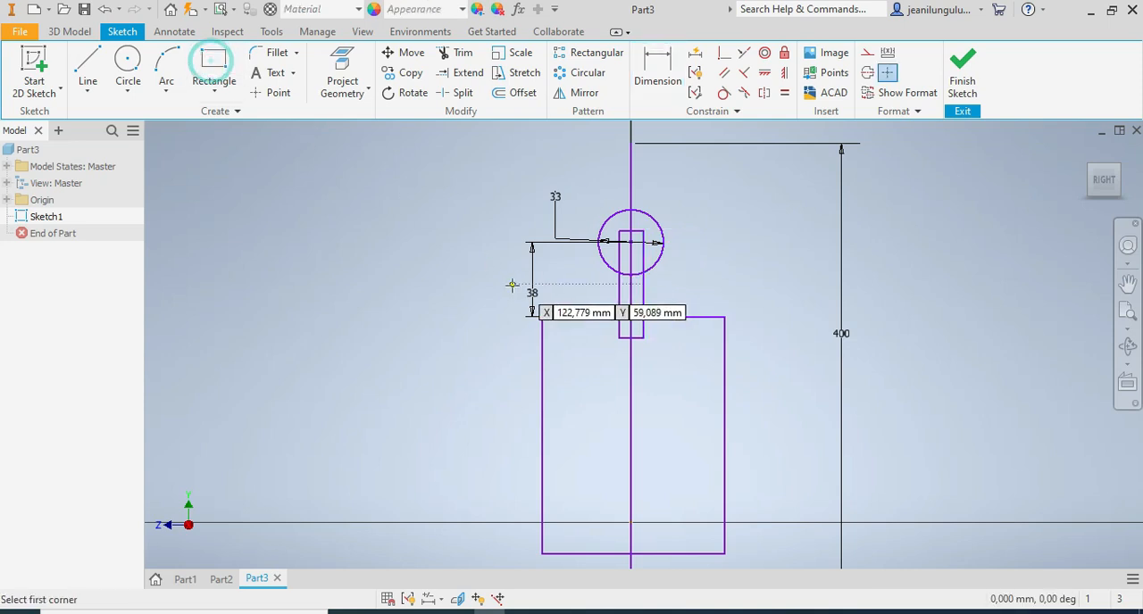
click(560, 333)
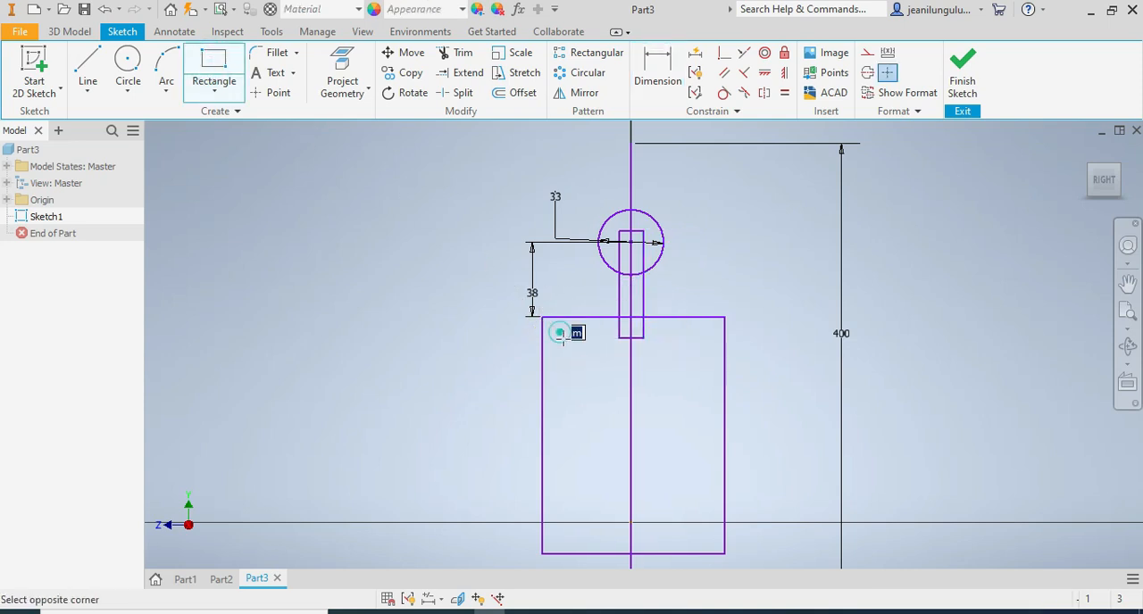
click(707, 555)
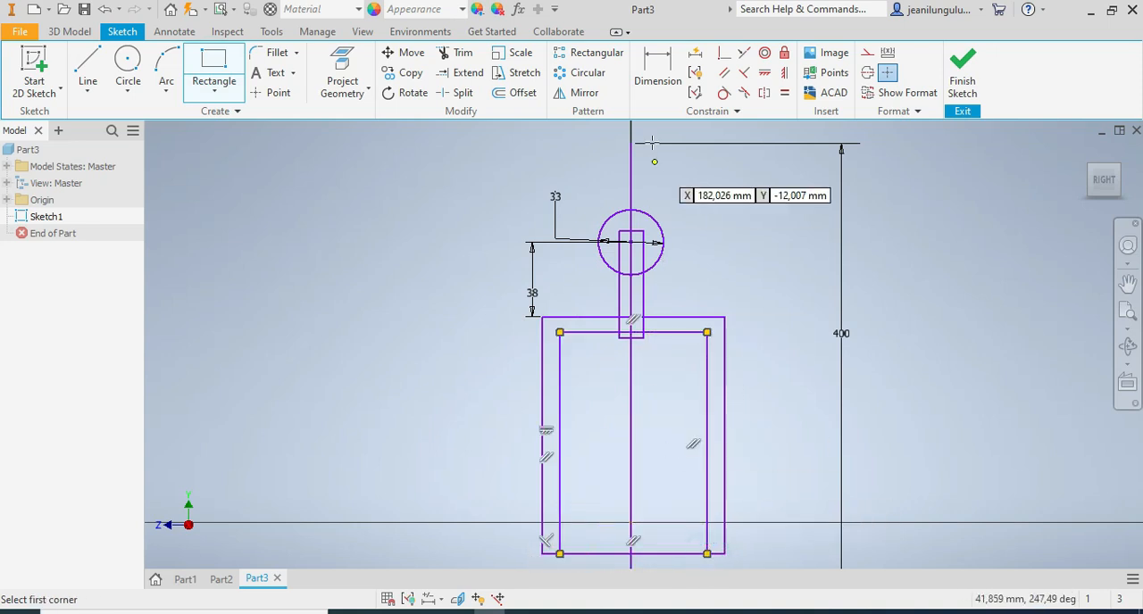
Dimension the gap between the left edges of the outer and inner rectangles as 5 mm.
click(659, 73)
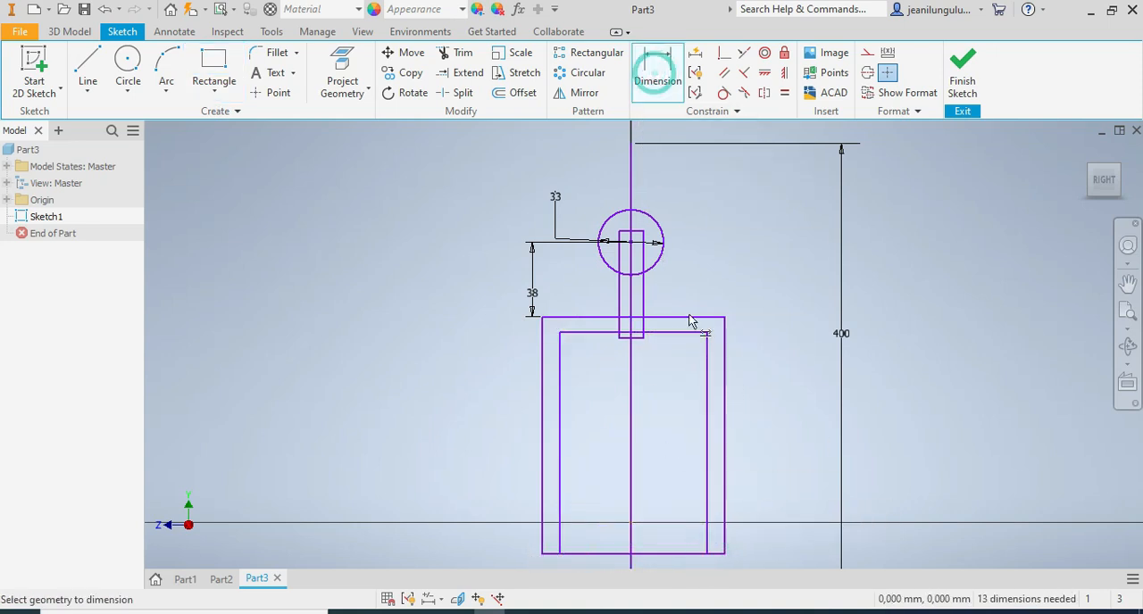
click(541, 409)
click(558, 437)
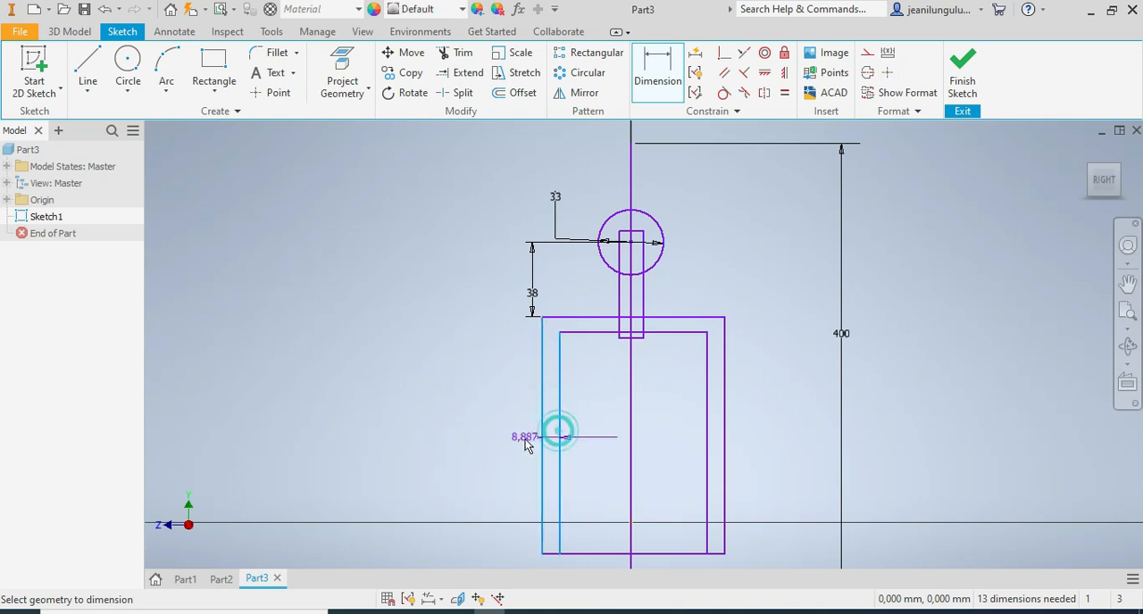
click(509, 444)
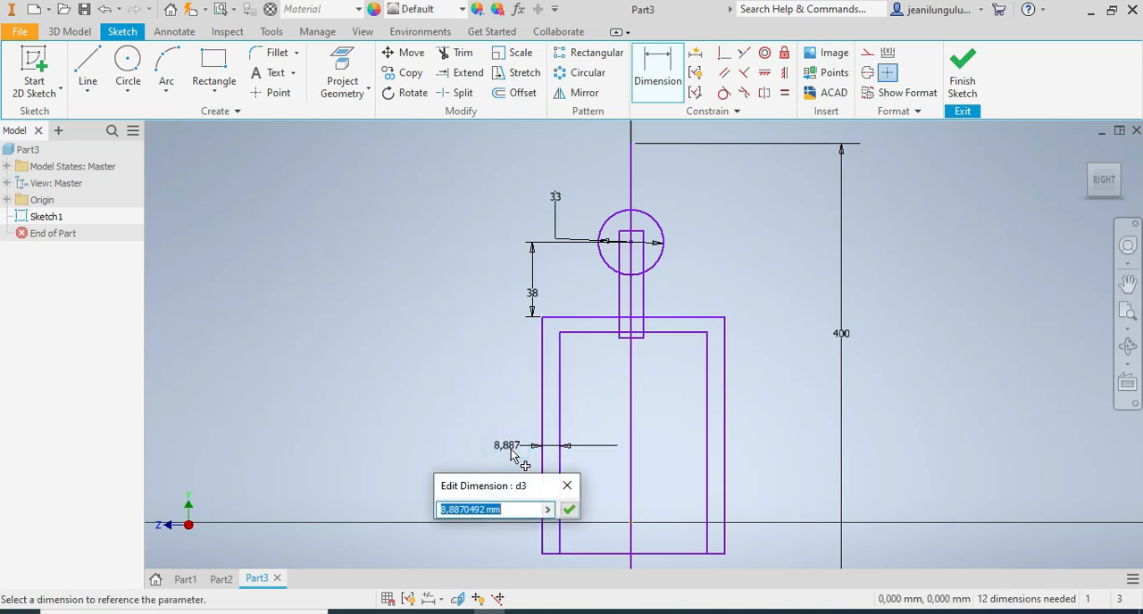
text(5)
key(Return)
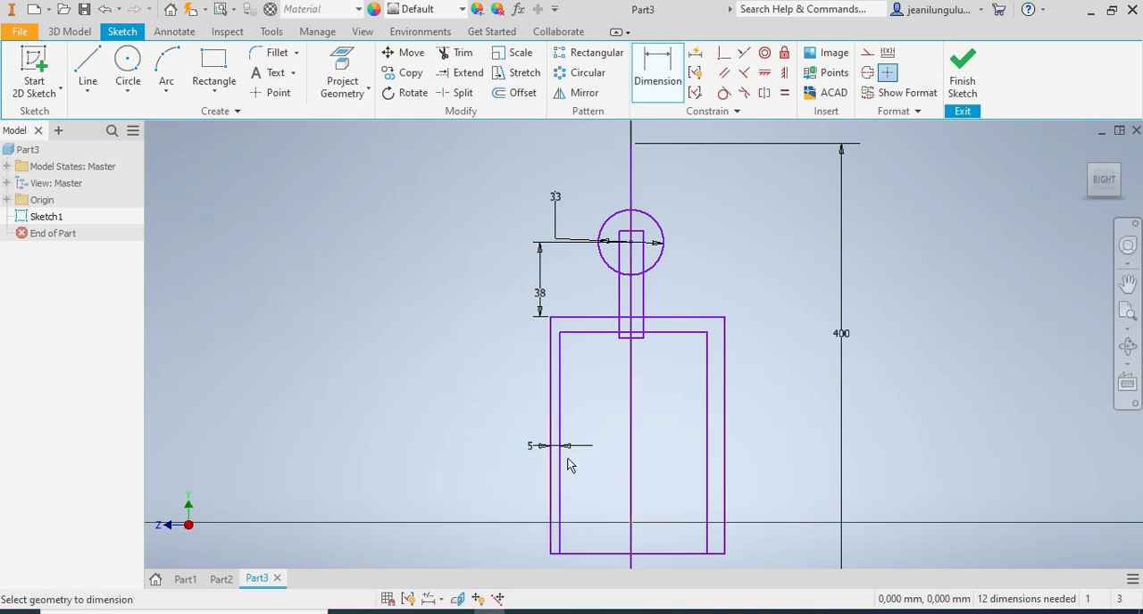
Dimension the distance from the inner rectangle's left edge to the long vertical line as 27 mm.
click(563, 472)
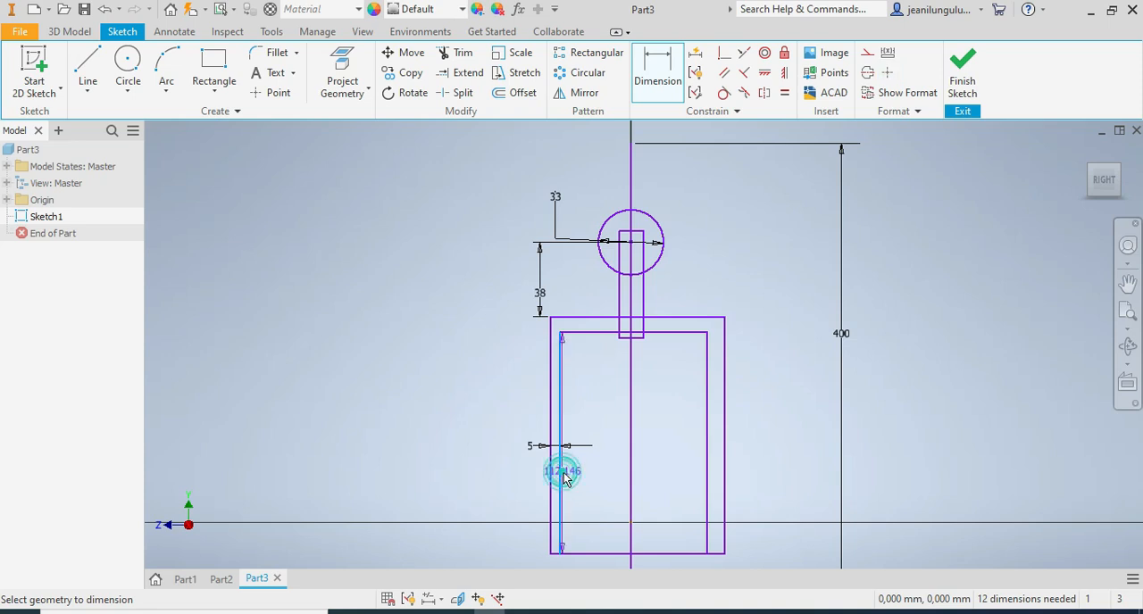
click(631, 476)
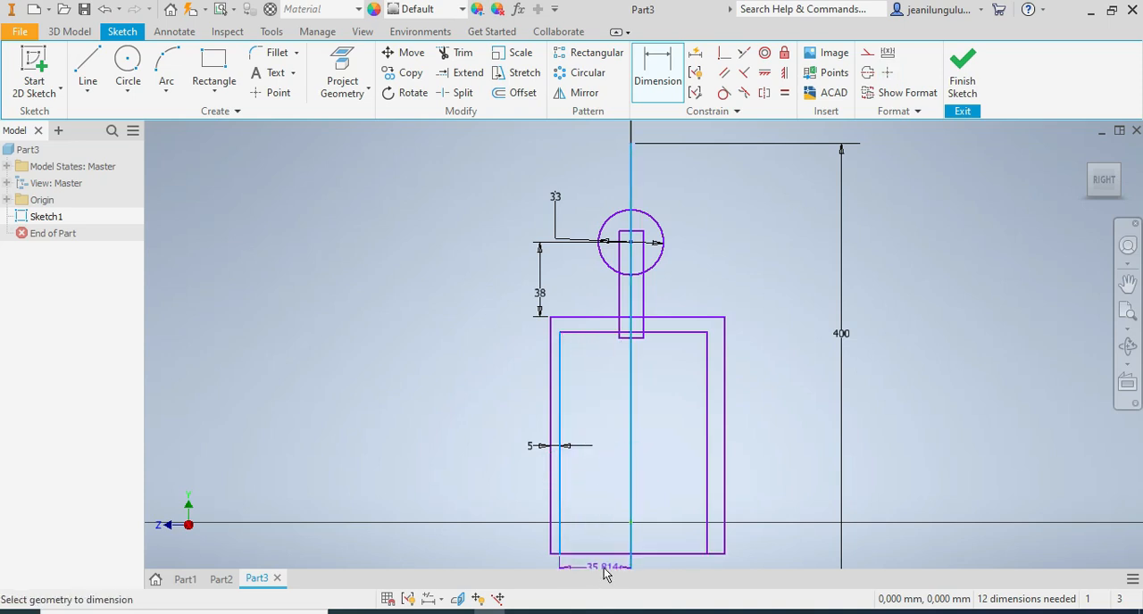
click(606, 503)
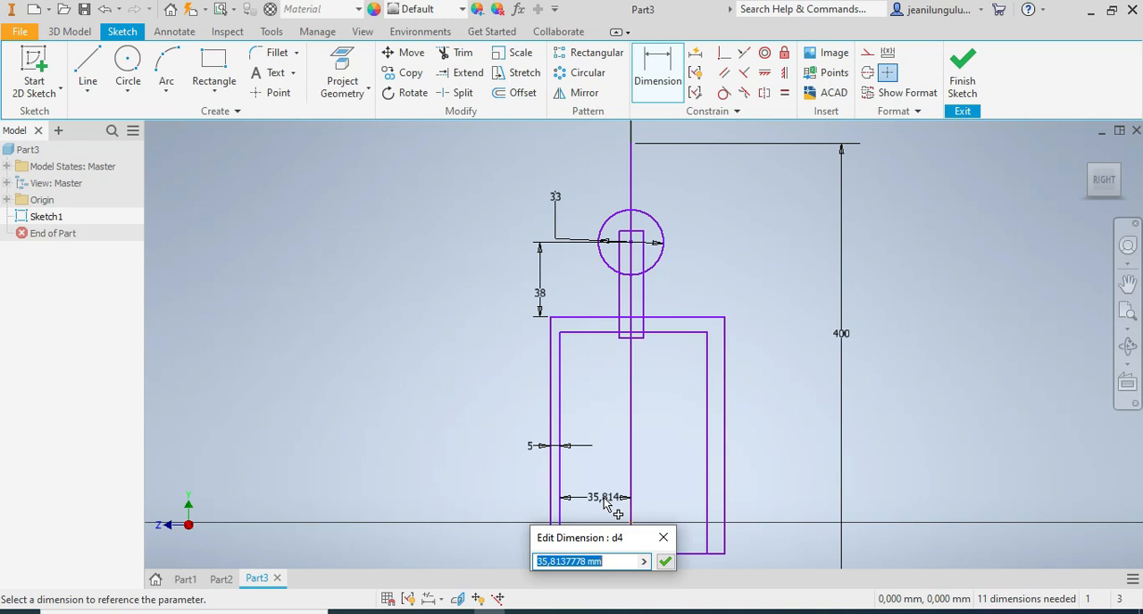
text(2)
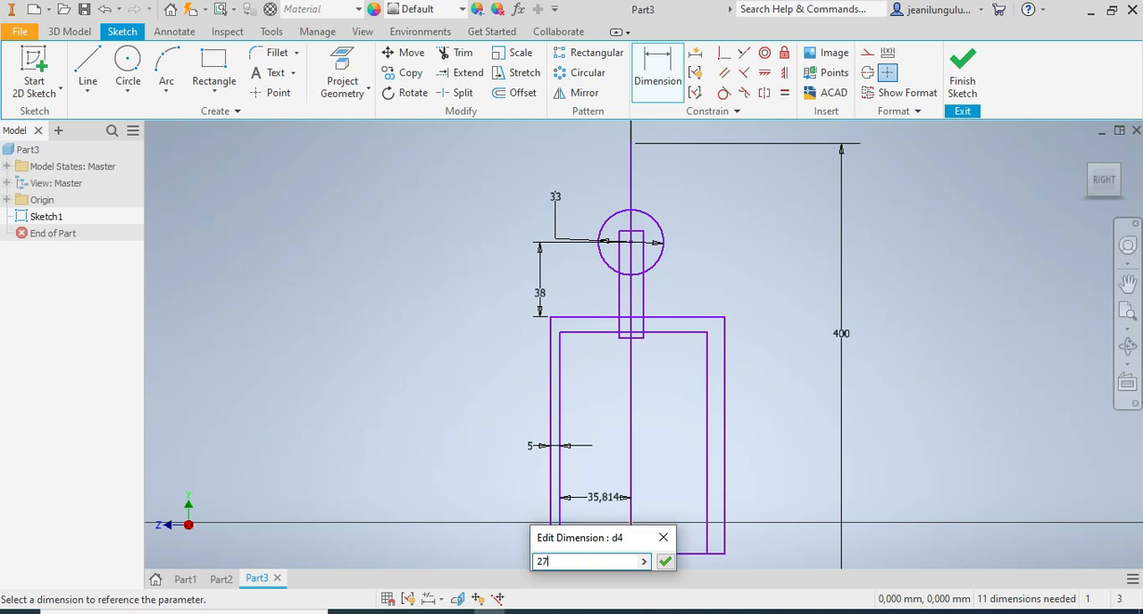
text(7)
key(Return)
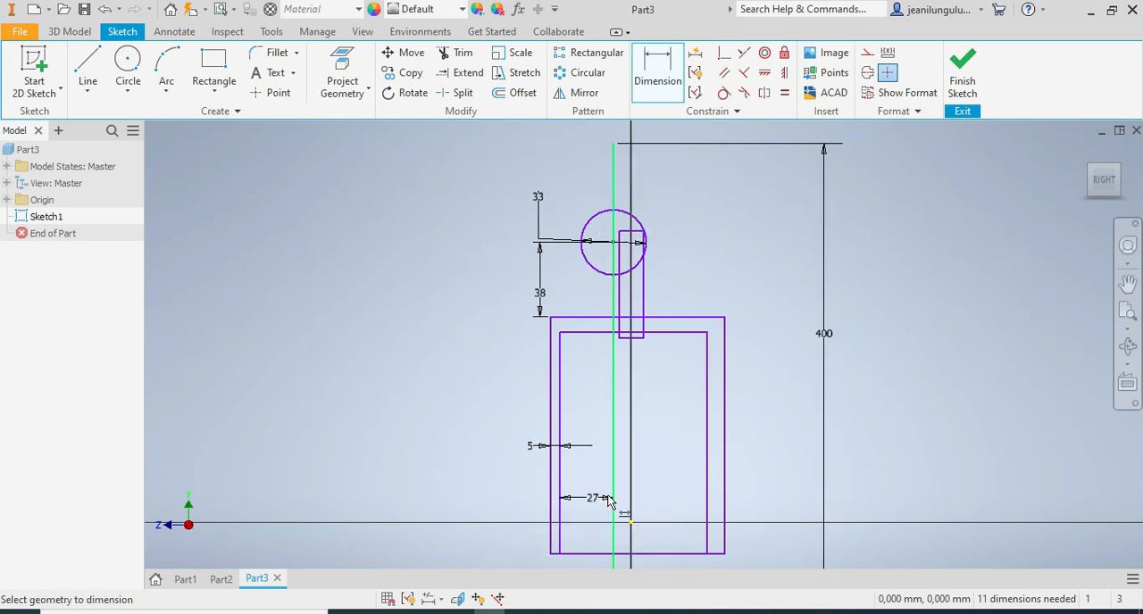
Dimension the width of the narrow rectangle below the circle as 10 mm.
scroll(636, 532, down, 5)
scroll(636, 532, up, 5)
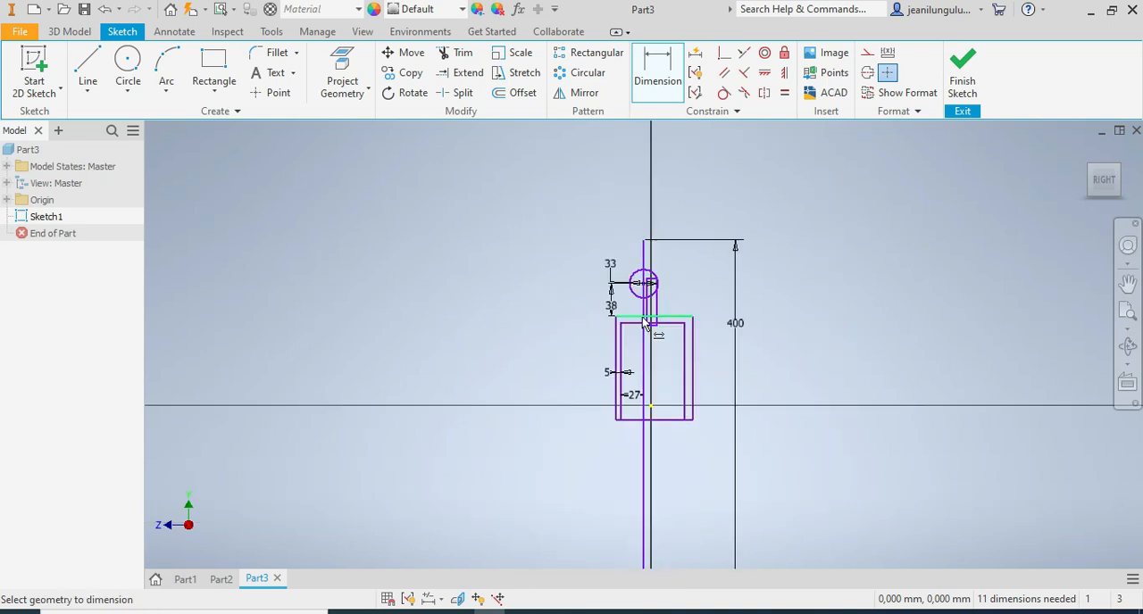
scroll(651, 402, up, 4)
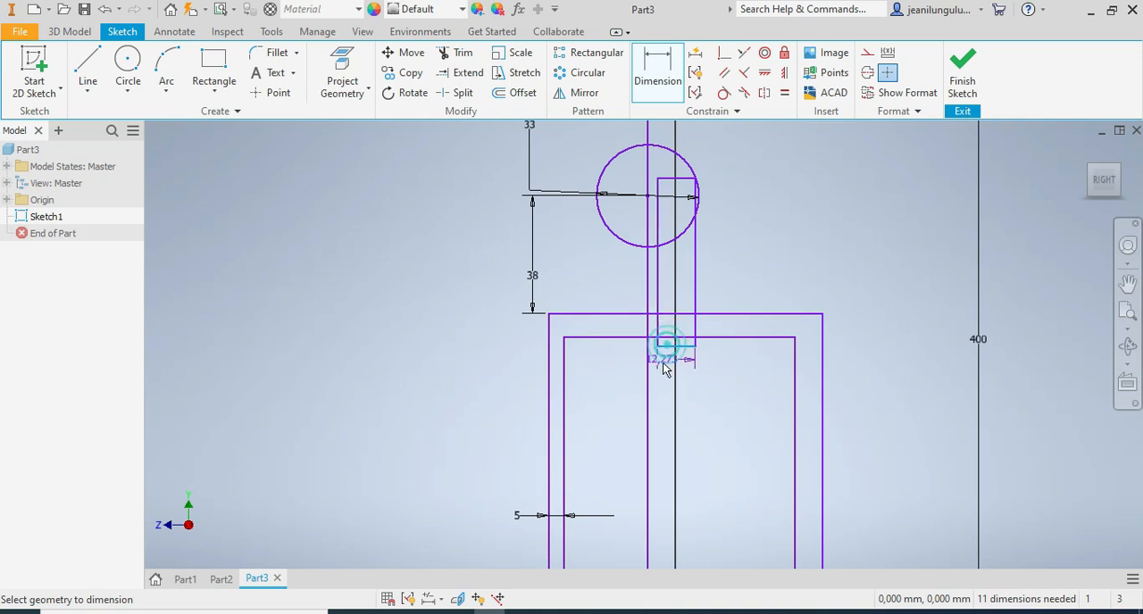
click(695, 401)
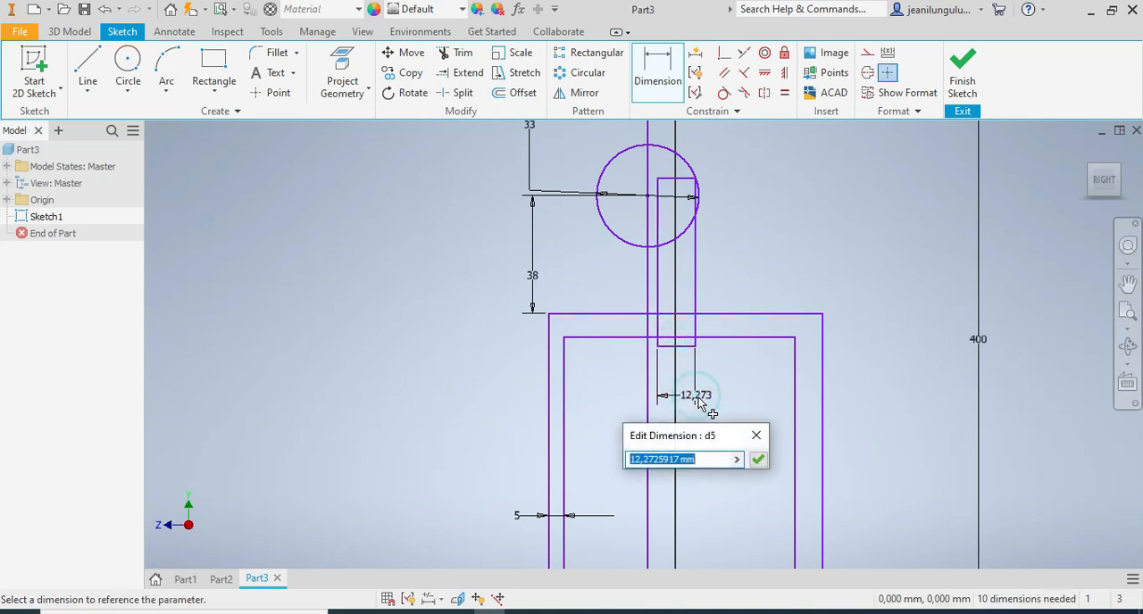
text(10)
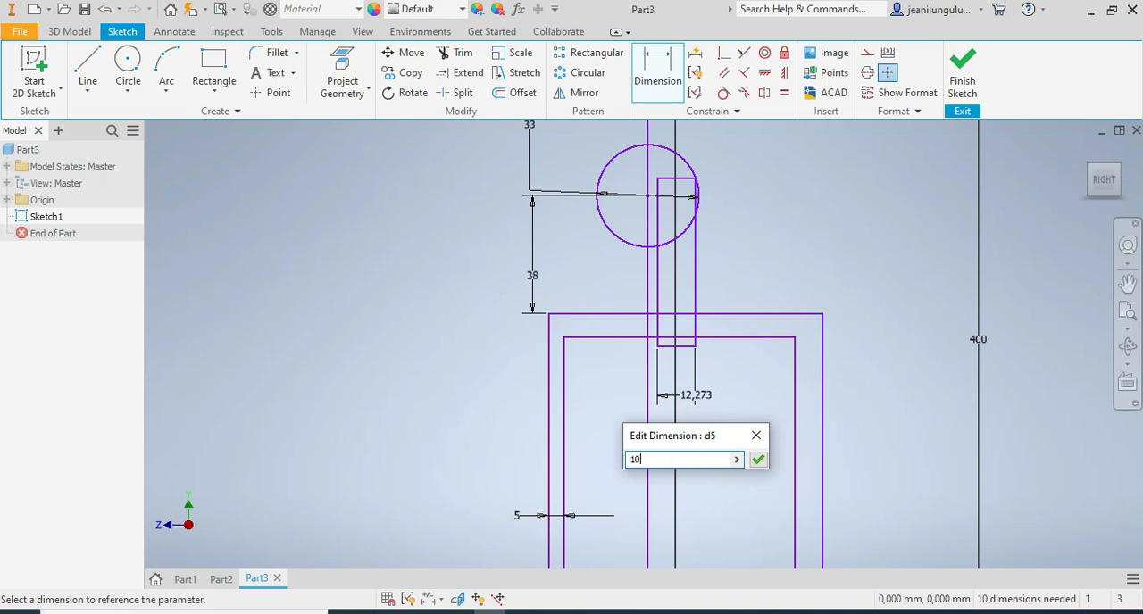
key(Return)
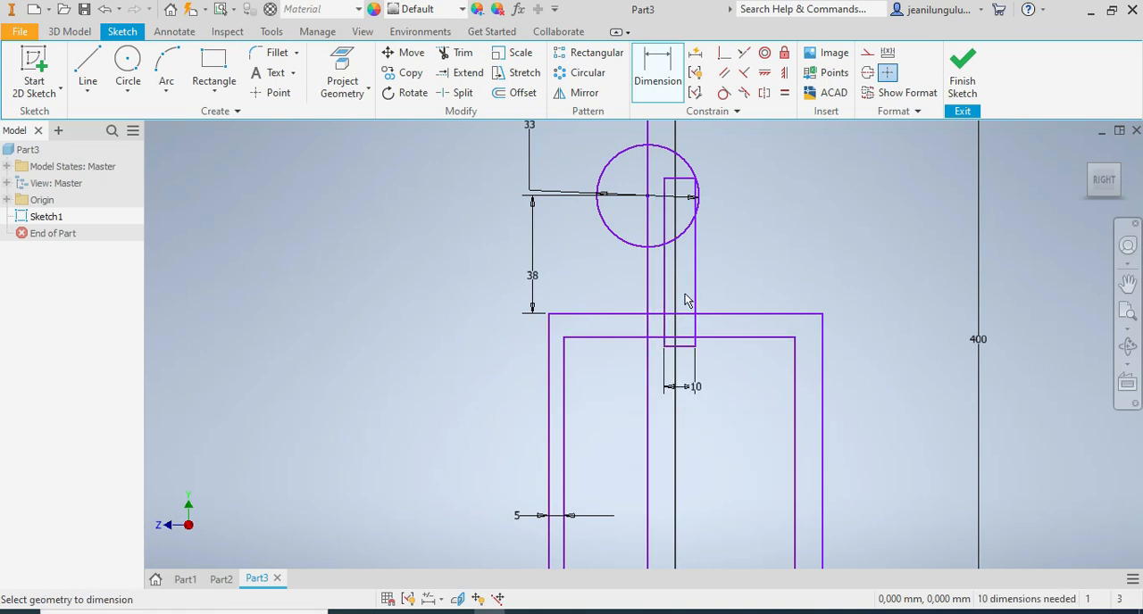
Dimension the distance from the narrow rectangle's right edge to the long vertical line as 5 mm.
click(695, 289)
click(648, 373)
click(668, 426)
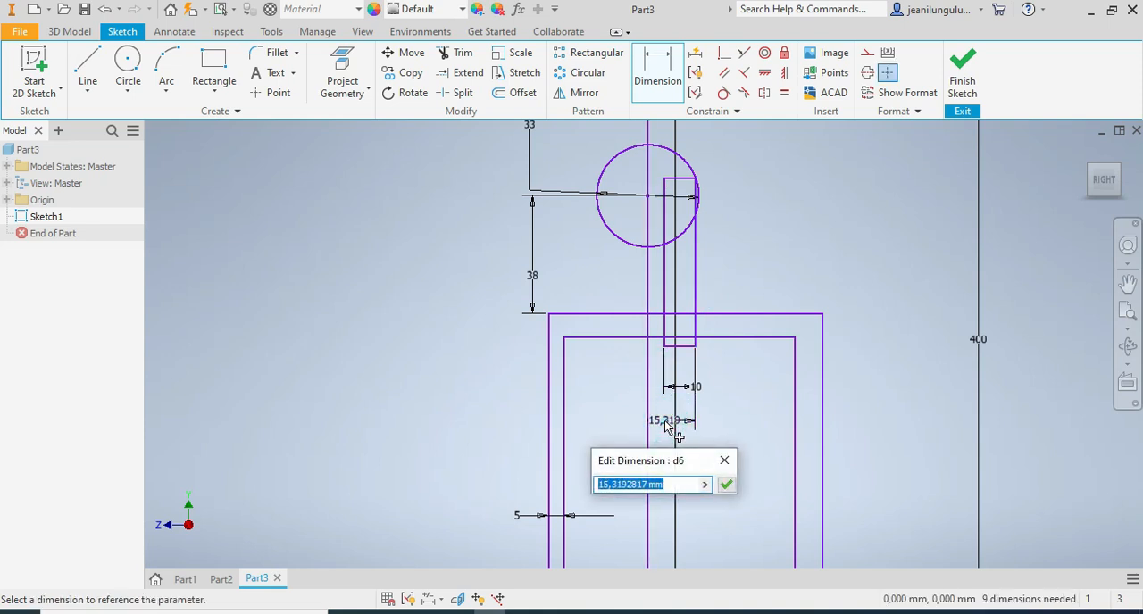
text(5)
key(Return)
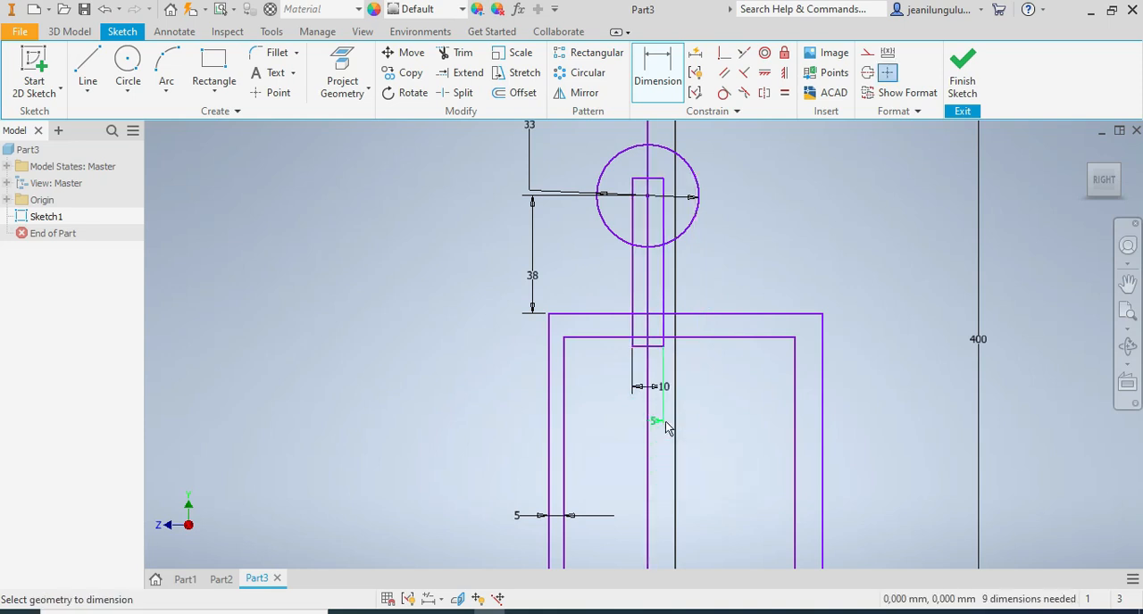
Dimension the distance from the long vertical line to the inner rectangle's right edge as 27 mm.
scroll(671, 418, down, 5)
scroll(683, 498, up, 4)
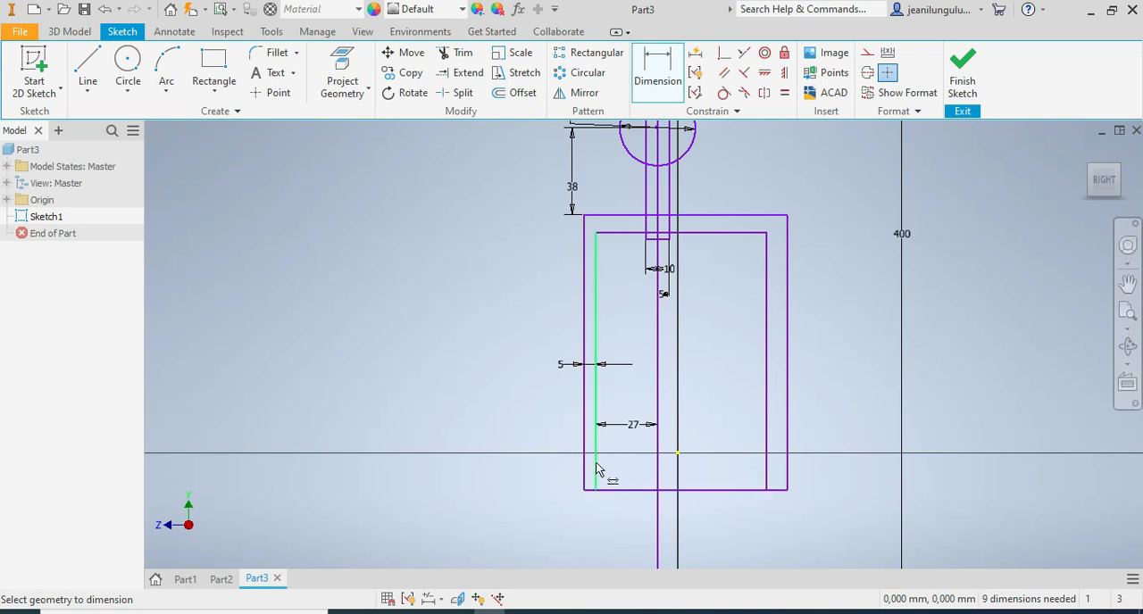
click(658, 474)
click(767, 474)
click(720, 520)
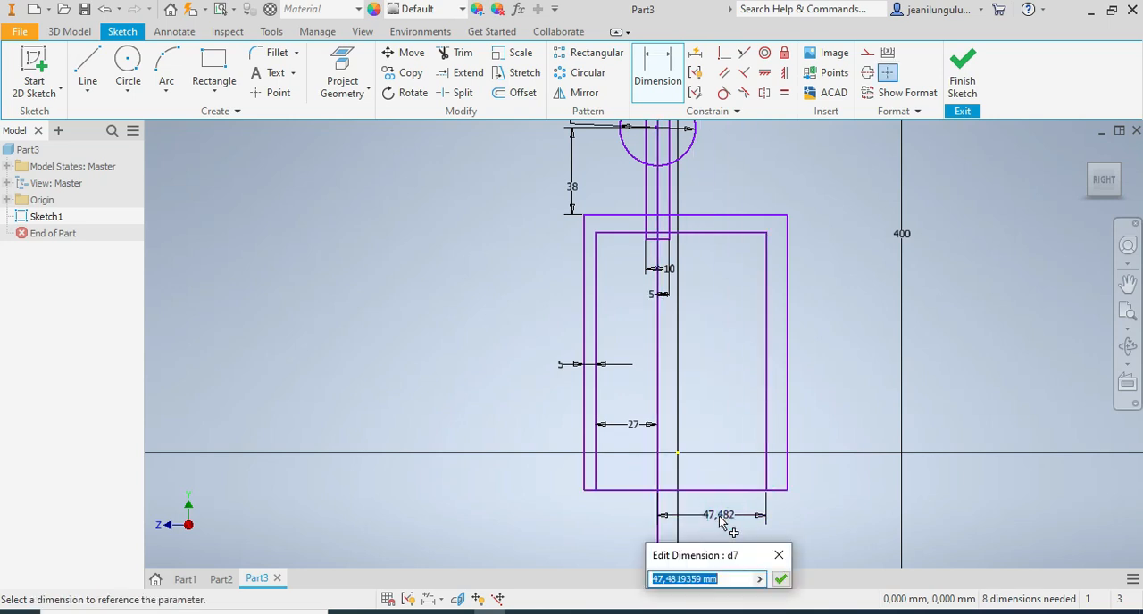
text(27)
key(Return)
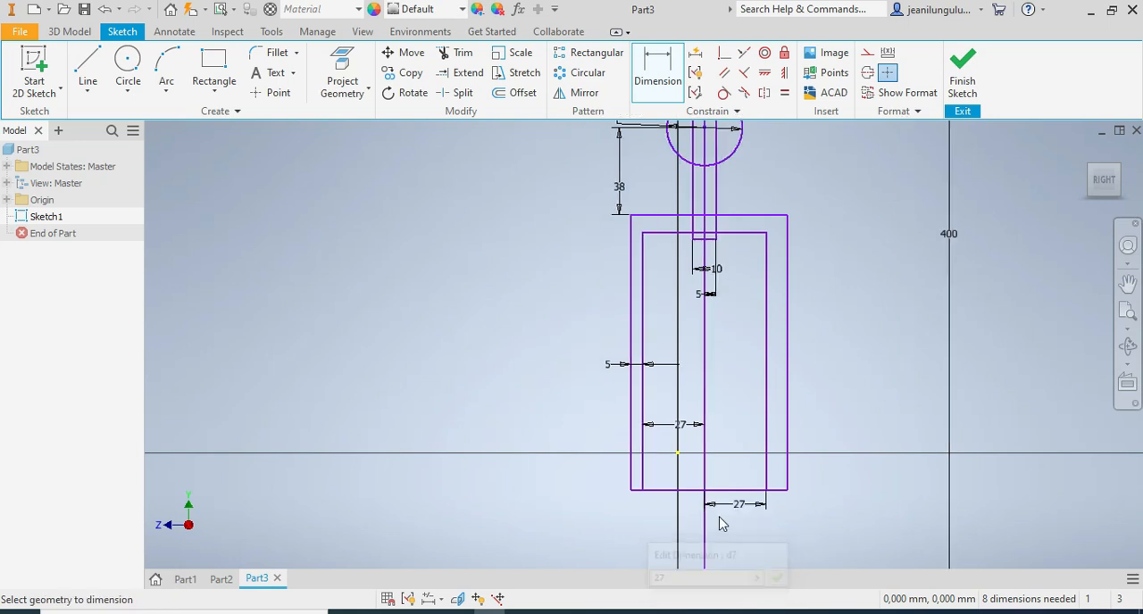
Dimension the gap between the right edges of the outer and inner rectangles as 5 mm.
click(788, 471)
click(766, 474)
click(783, 522)
text(5)
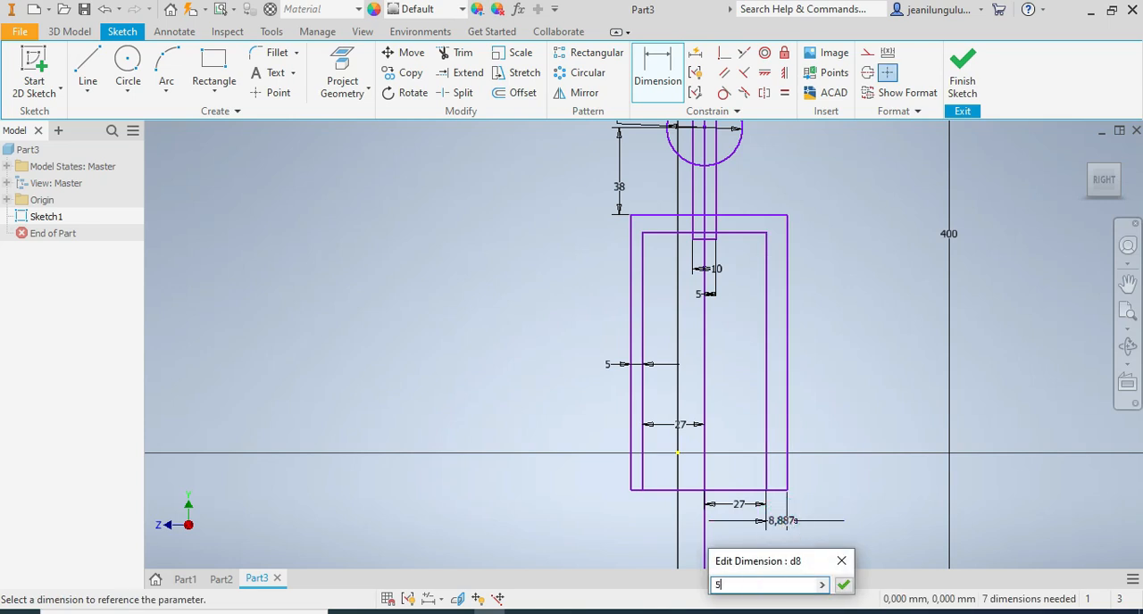
key(Return)
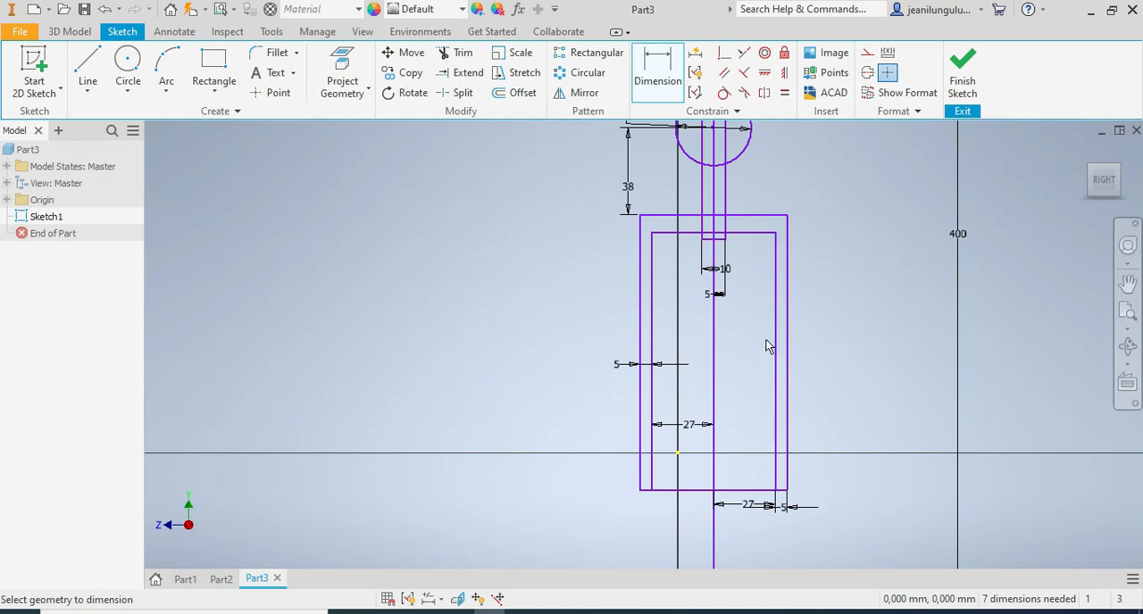
Move the long vertical line sideways onto the sketch's vertical axis so the profile is centred on the origin.
key(Escape)
drag(714, 350, 687, 358)
drag(680, 358, 679, 357)
scroll(691, 358, down, 8)
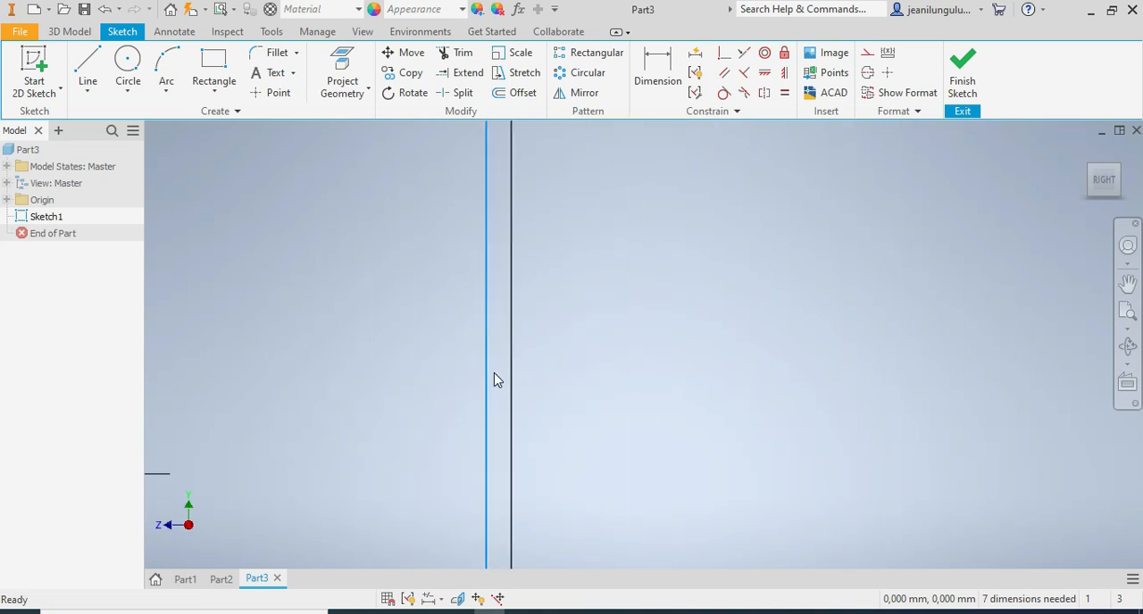
drag(490, 382, 514, 391)
scroll(545, 416, up, 8)
scroll(538, 439, down, 6)
scroll(584, 411, up, 4)
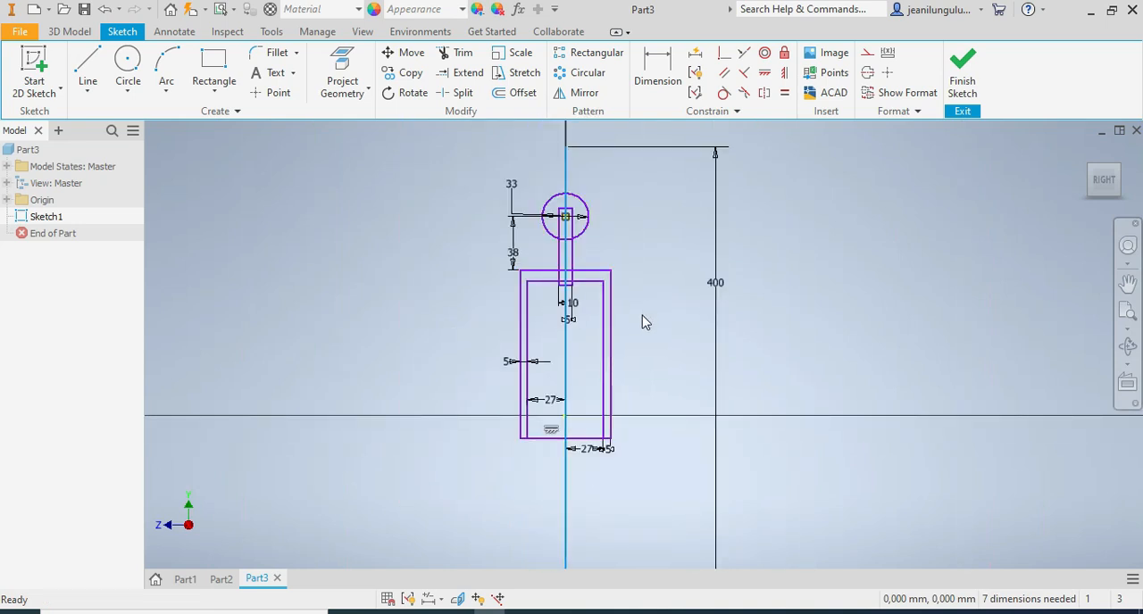
Look at the bosses inside the legs of the finished bracket in Part1 and return to the Part3 sketch.
scroll(609, 393, down, 3)
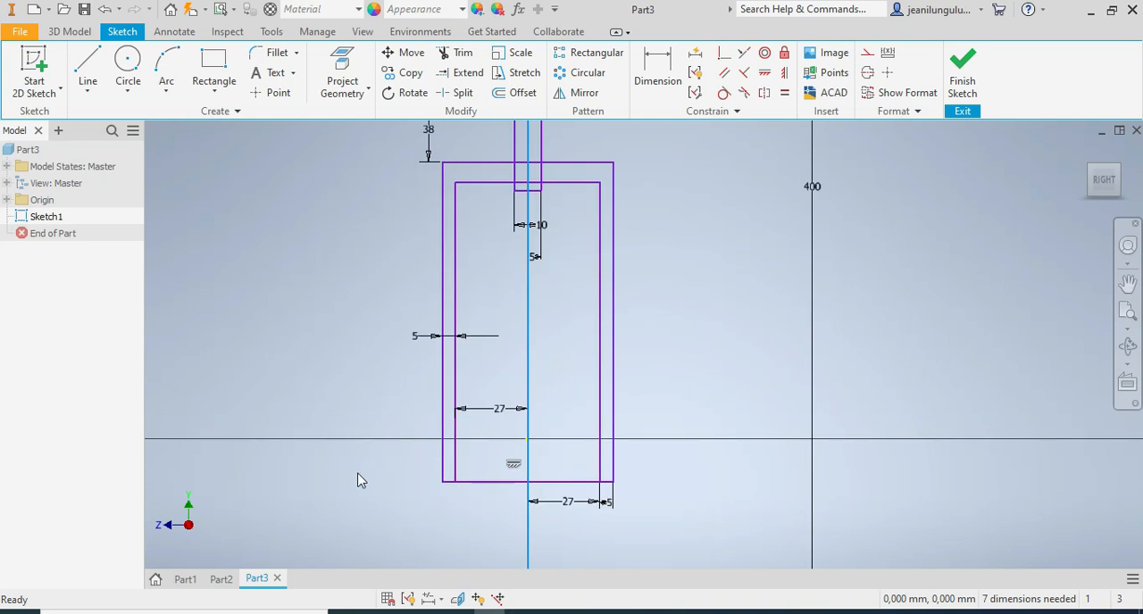
click(185, 579)
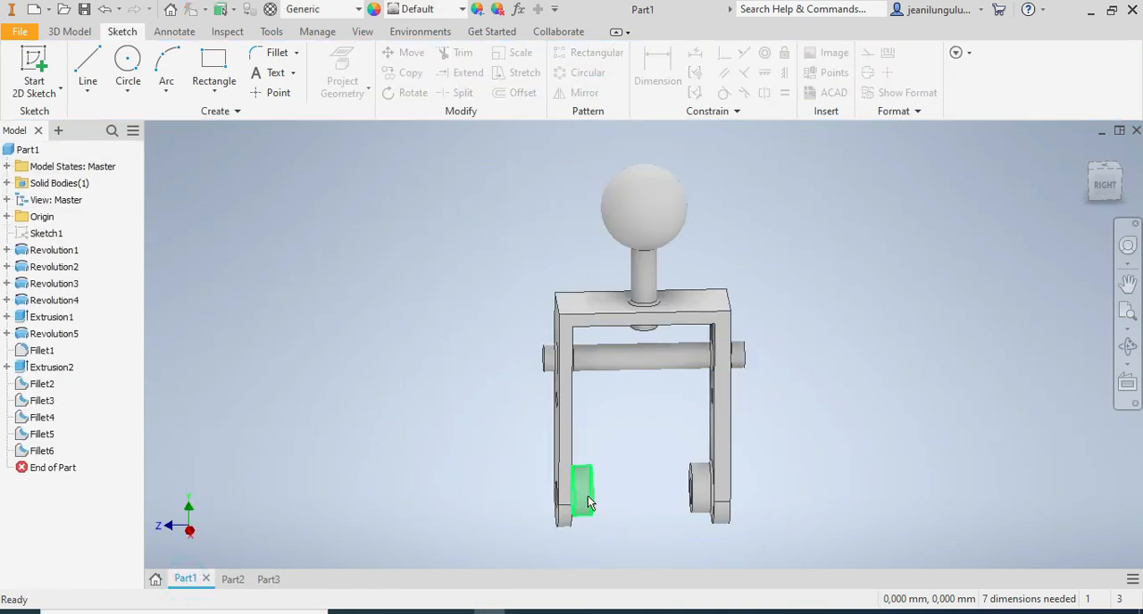
click(268, 579)
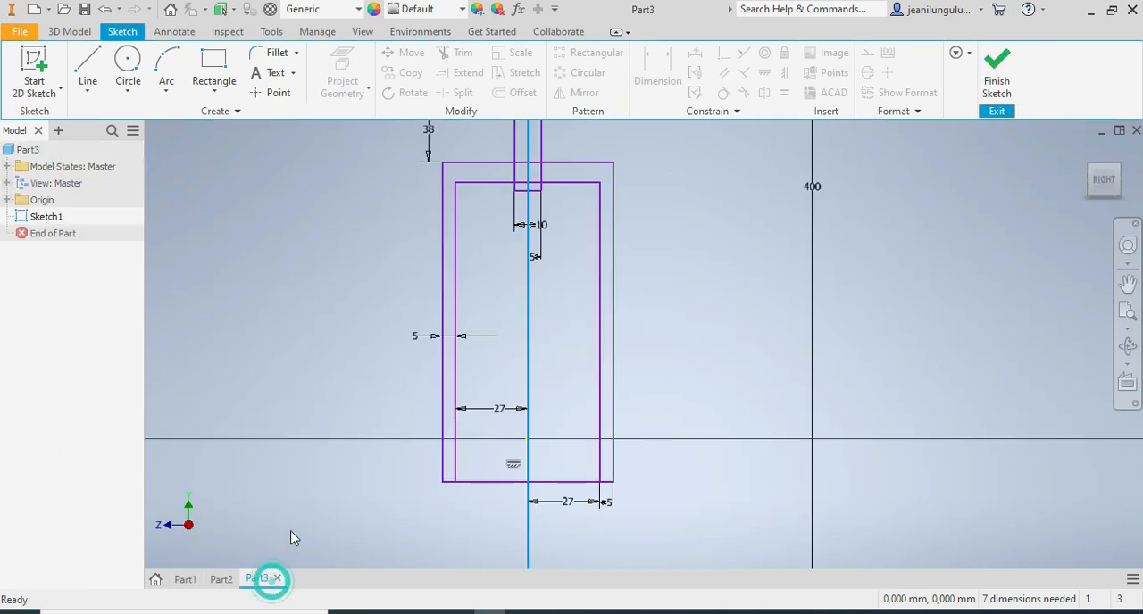
Sketch two small rectangles inside the legs against the inner edges, the left about 8 by 8 mm and the right about 7 by 8 mm.
click(211, 74)
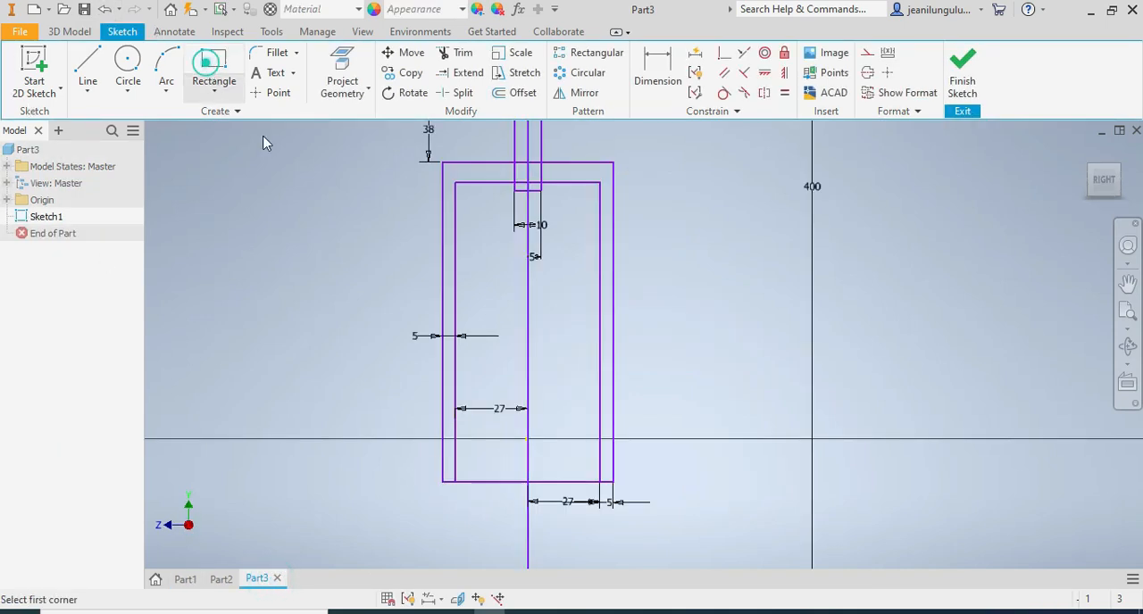
scroll(467, 404, up, 3)
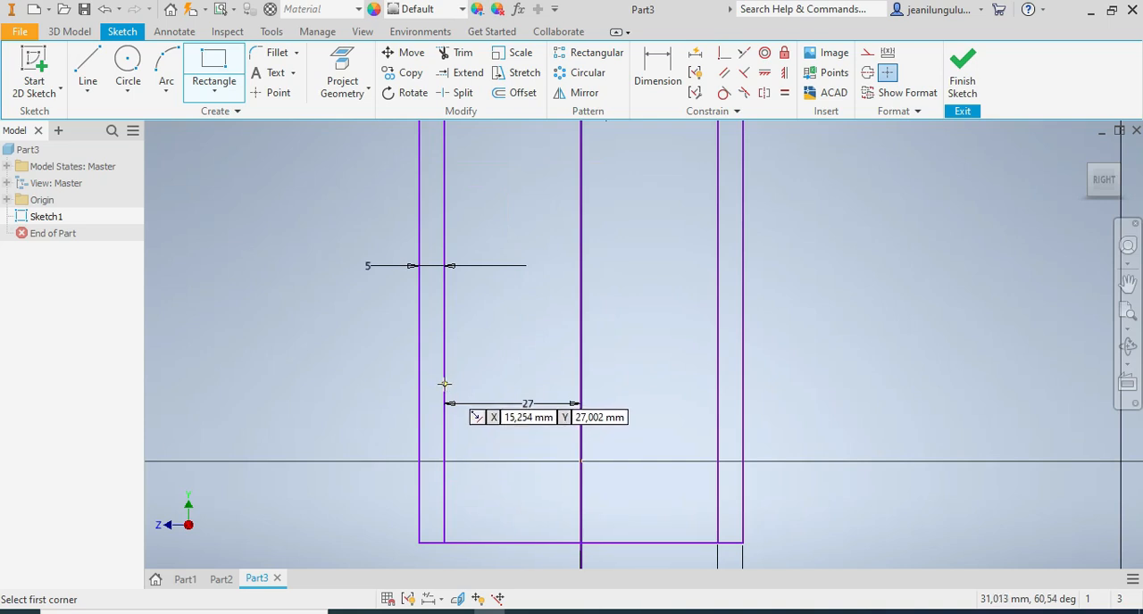
click(445, 384)
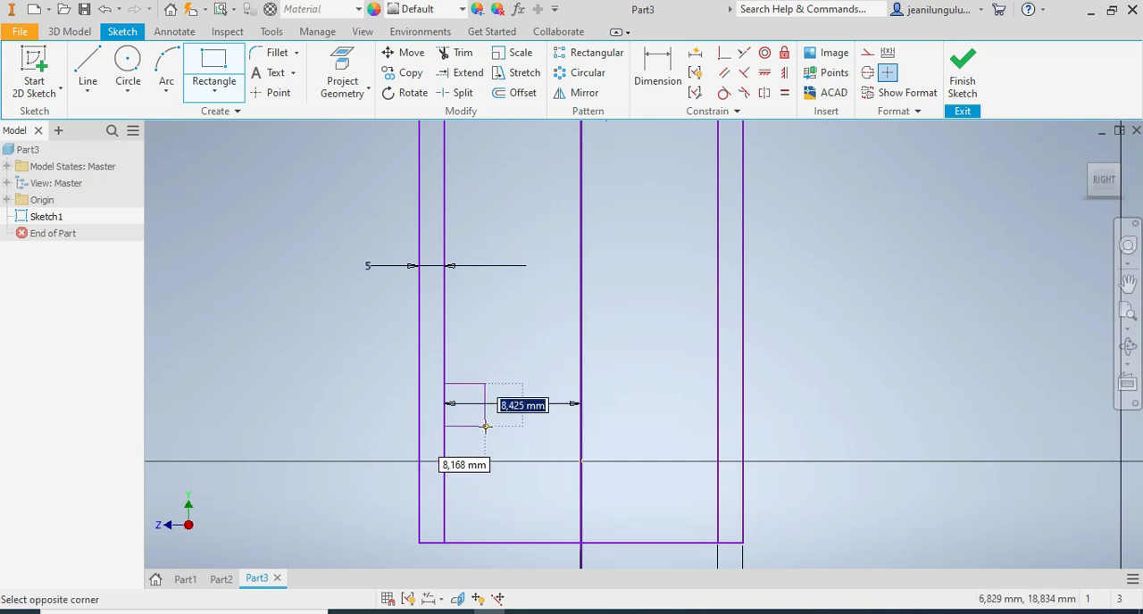
click(486, 425)
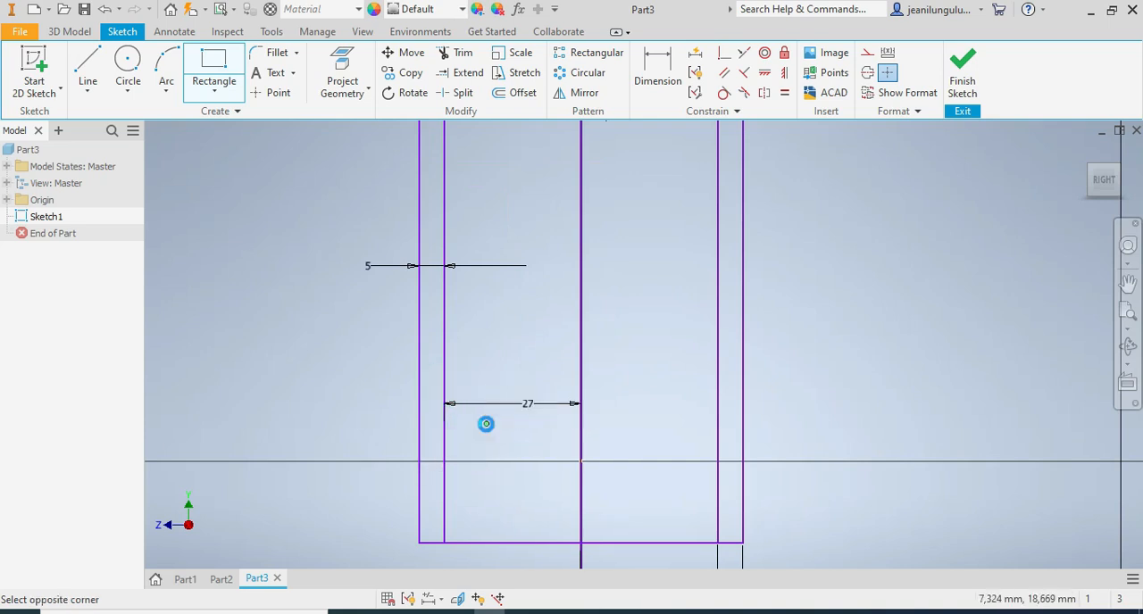
click(681, 384)
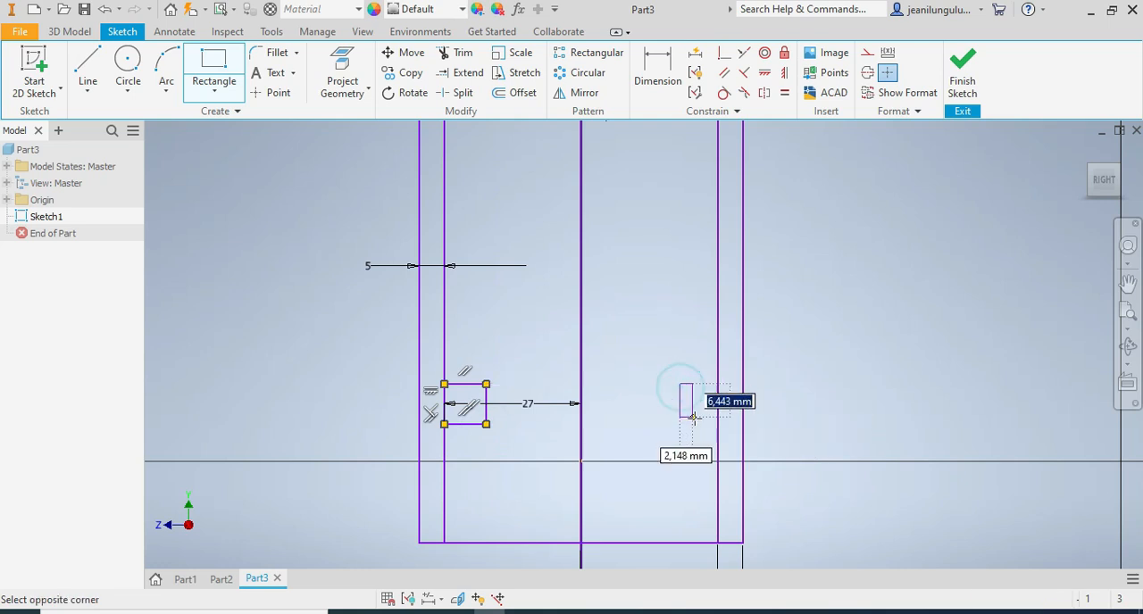
click(719, 424)
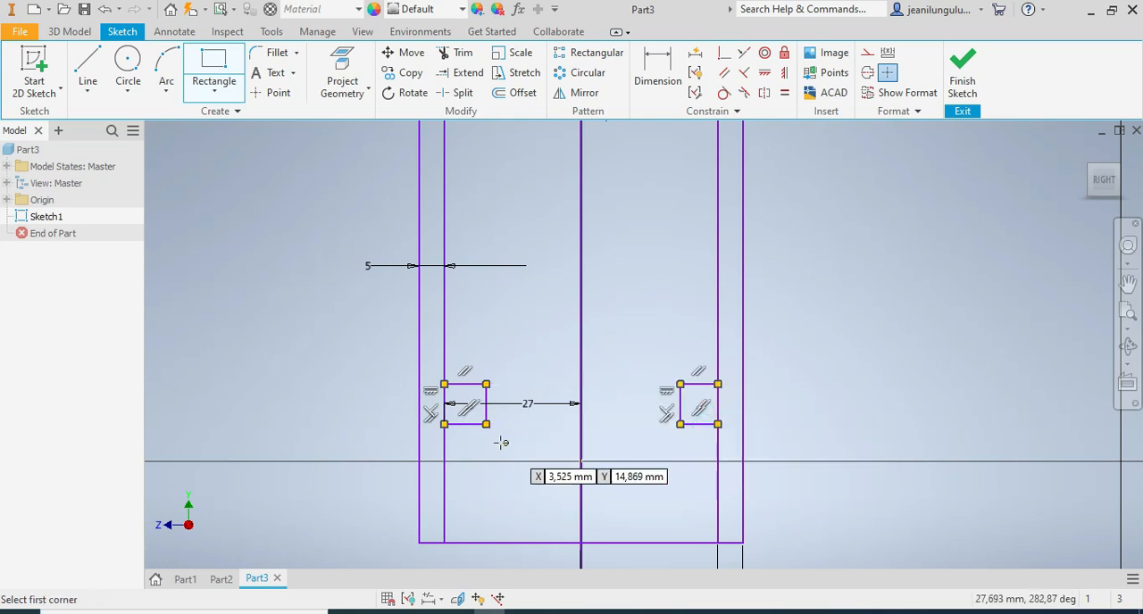
Draw a horizontal line across both legs just below the two small rectangles, extending past the outer edges.
click(88, 71)
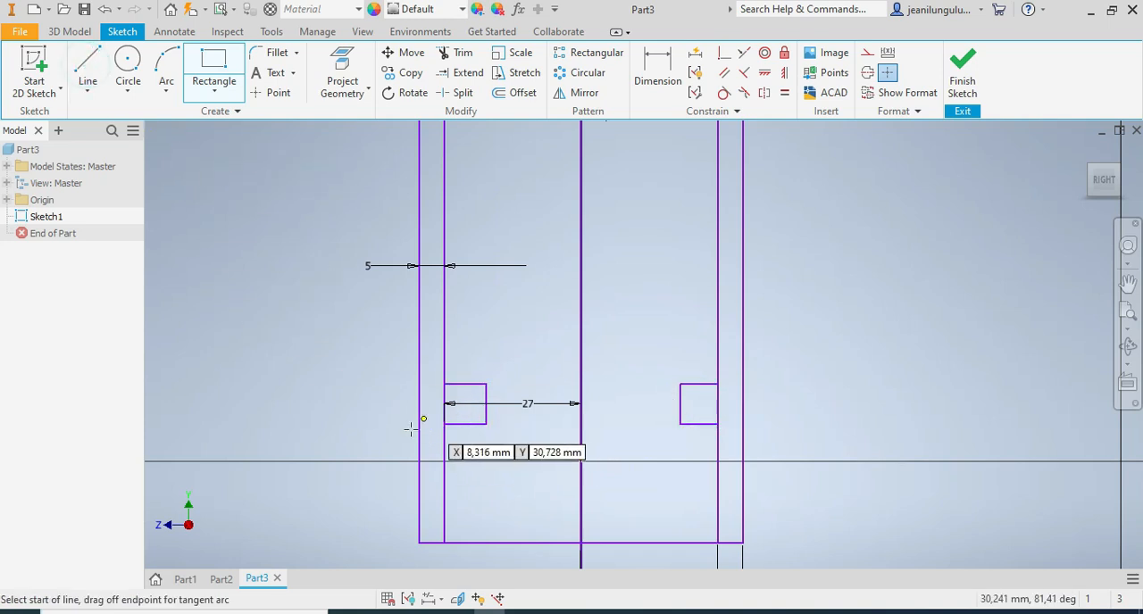
click(345, 451)
click(840, 452)
key(Escape)
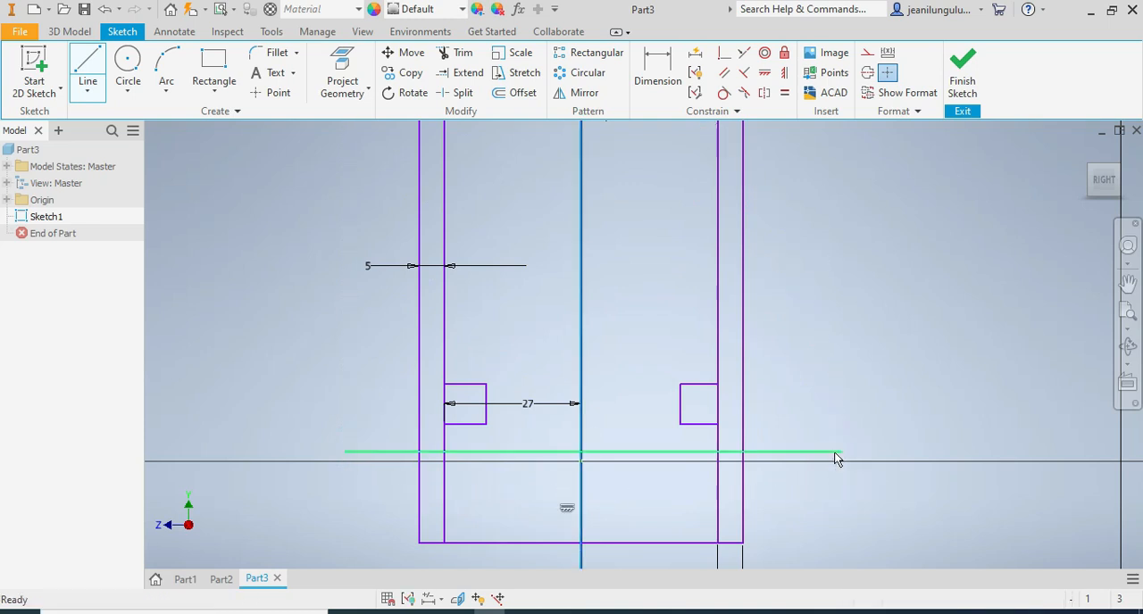
Dimension the height of the small rectangle in the right leg as 4.5 mm.
click(654, 68)
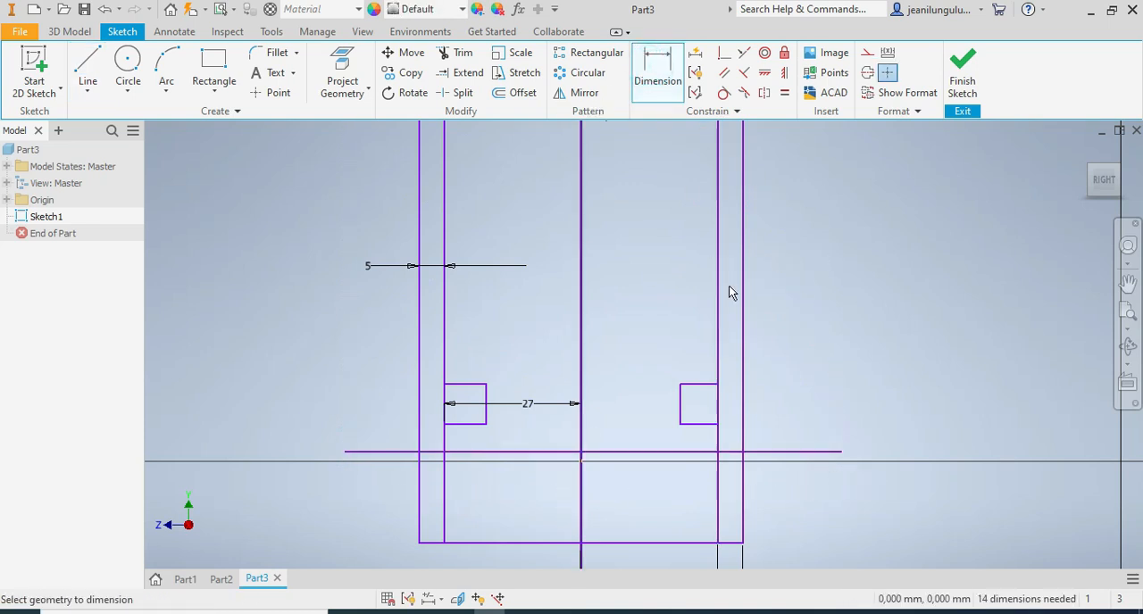
click(681, 408)
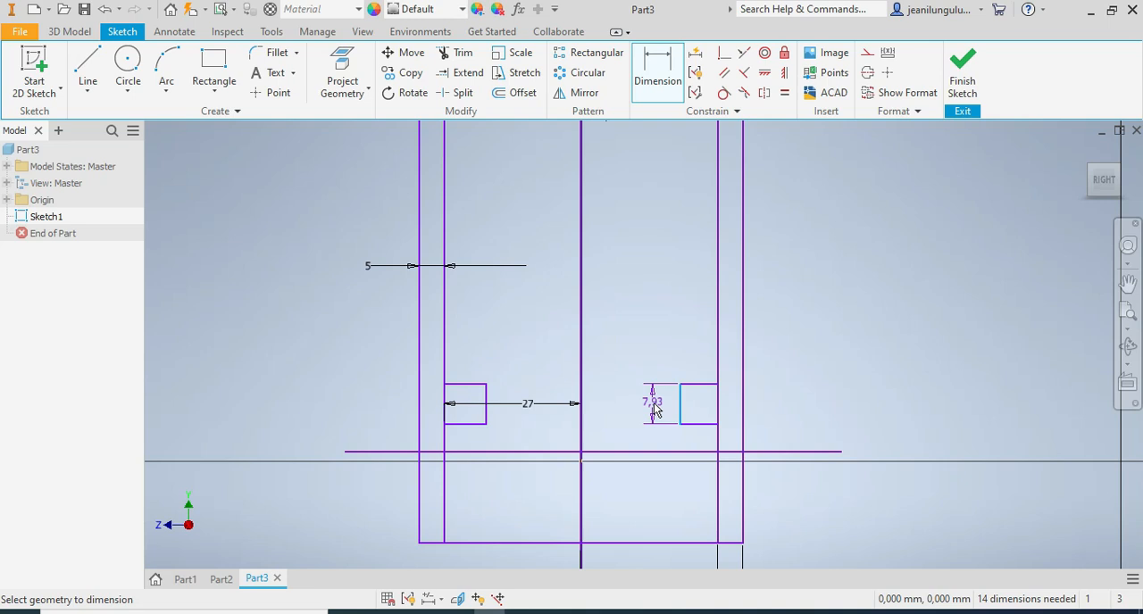
text(3)
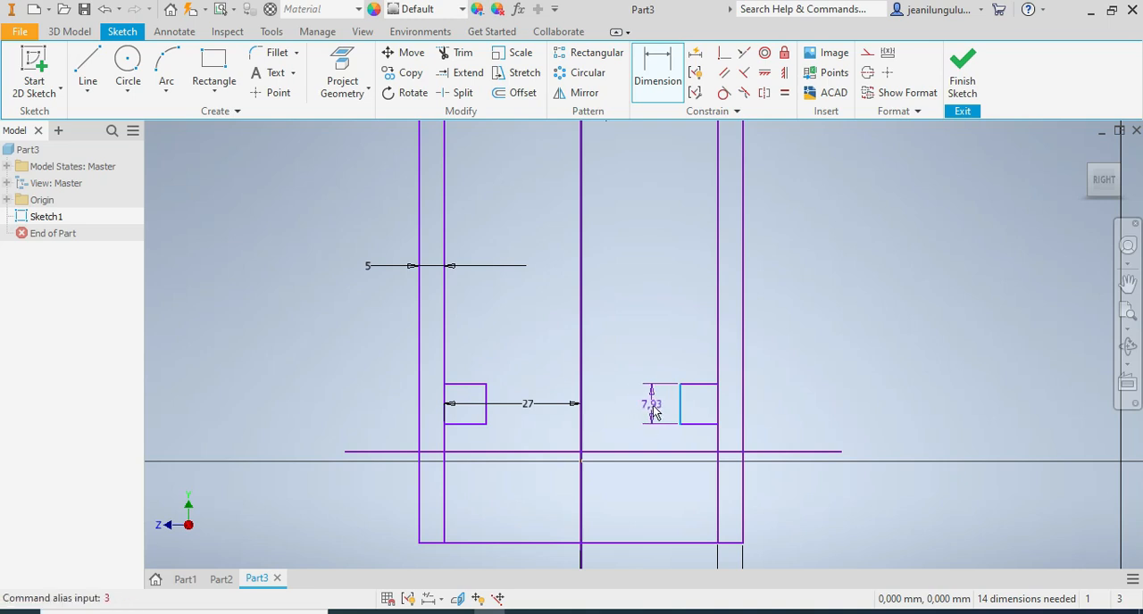
click(655, 410)
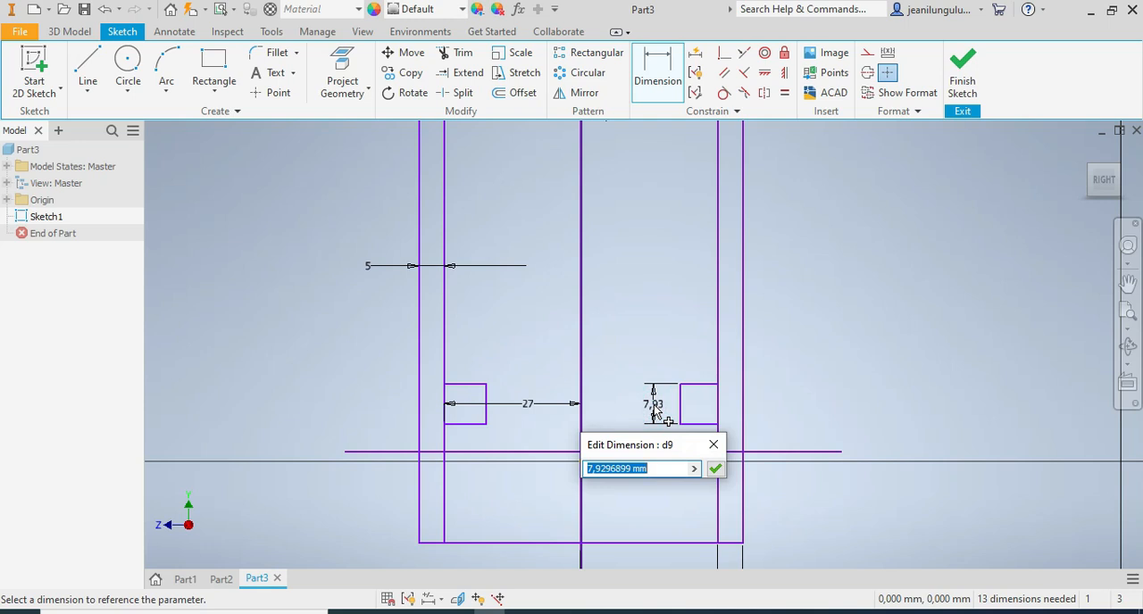
text(3)
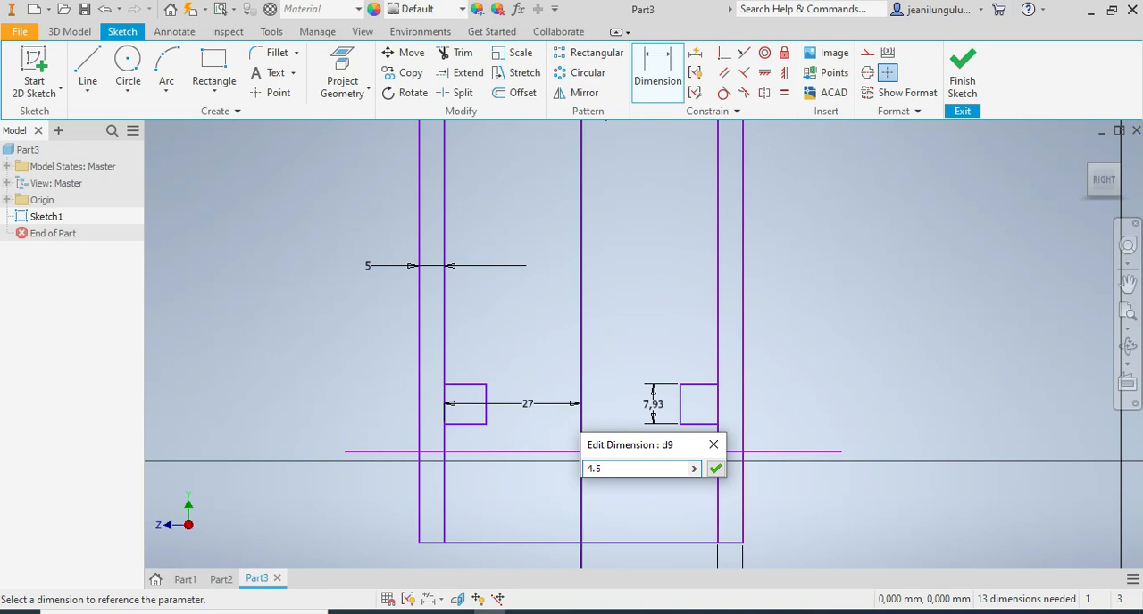
key(Return)
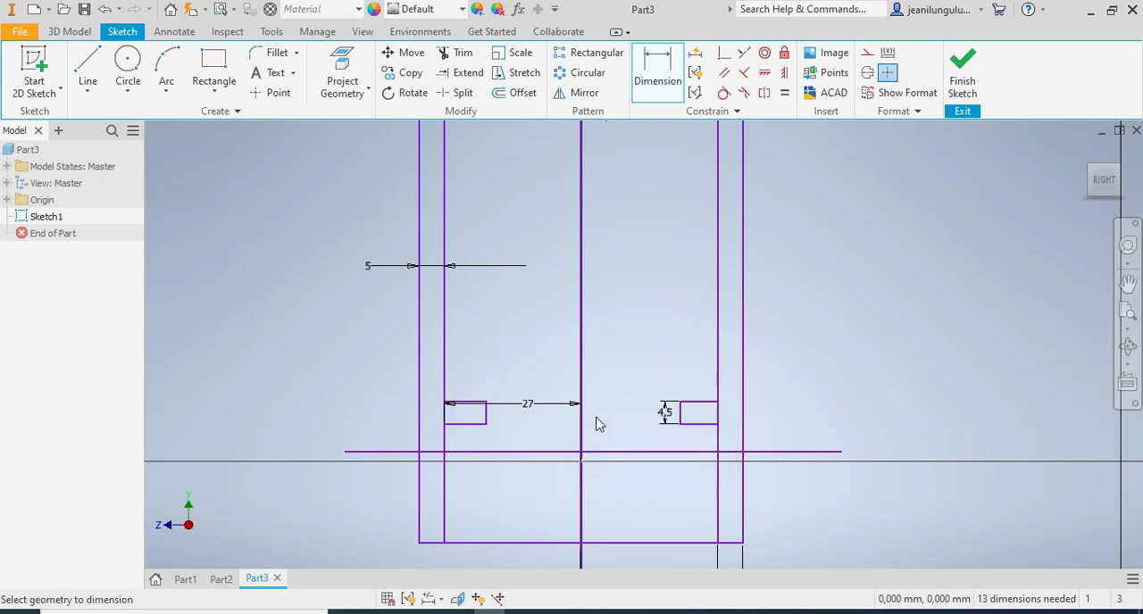
Dimension the widths of the right and left small rectangles as 8 mm each.
click(691, 403)
click(695, 360)
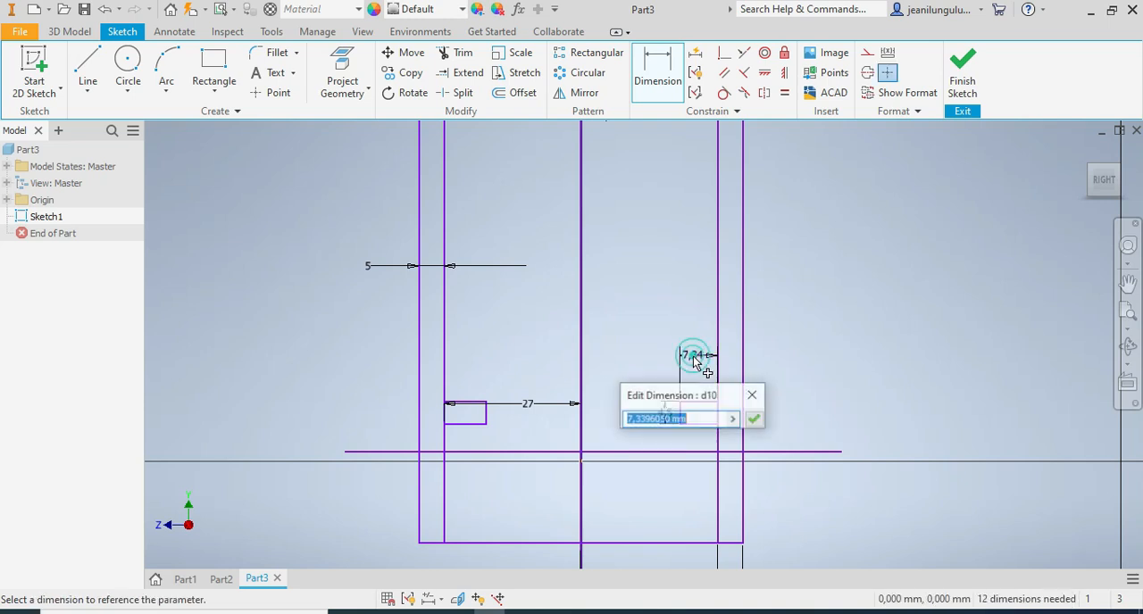
text(8)
key(Return)
click(465, 403)
click(469, 366)
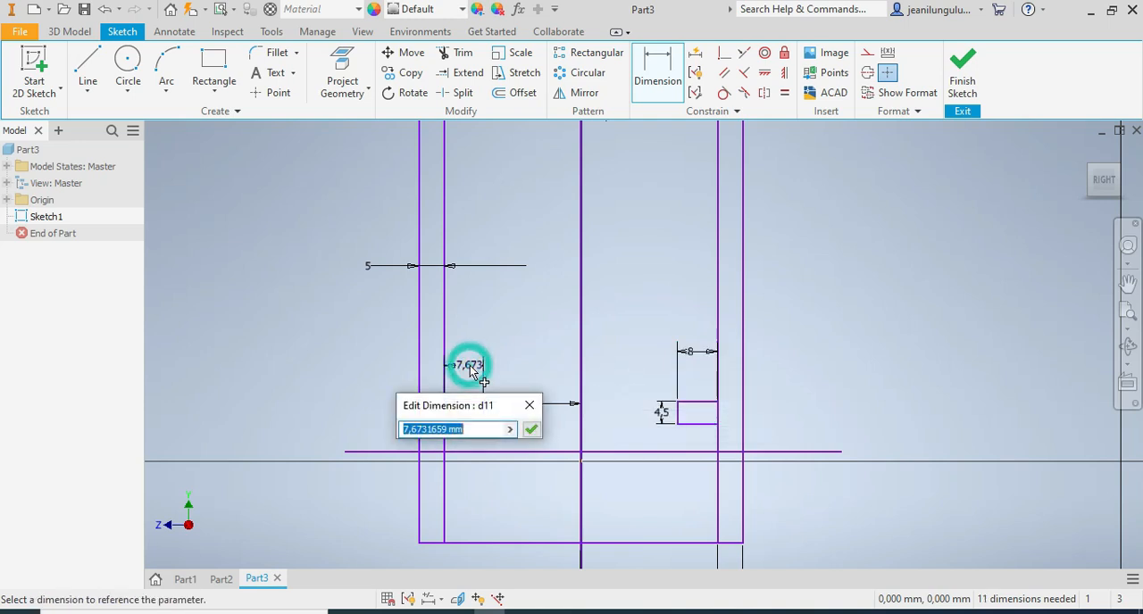
text(8)
key(Return)
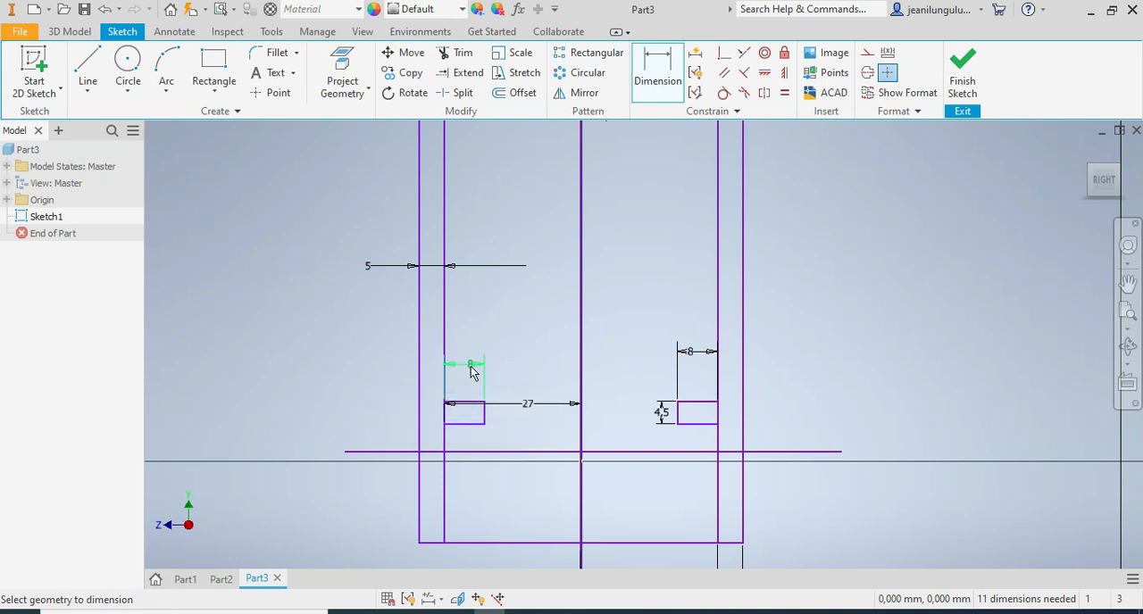
click(485, 416)
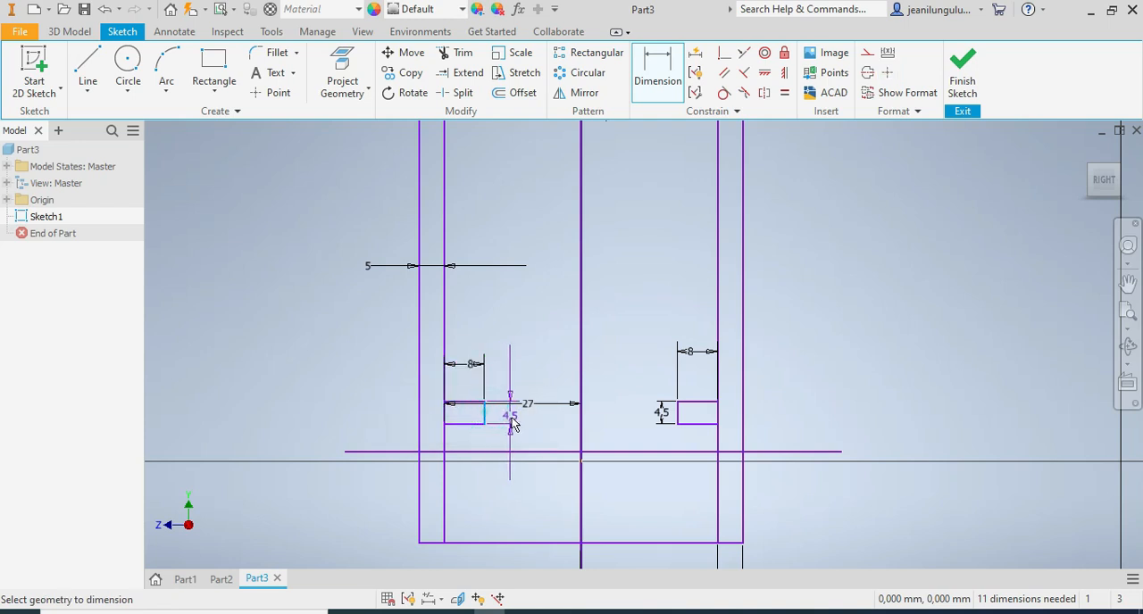
key(Escape)
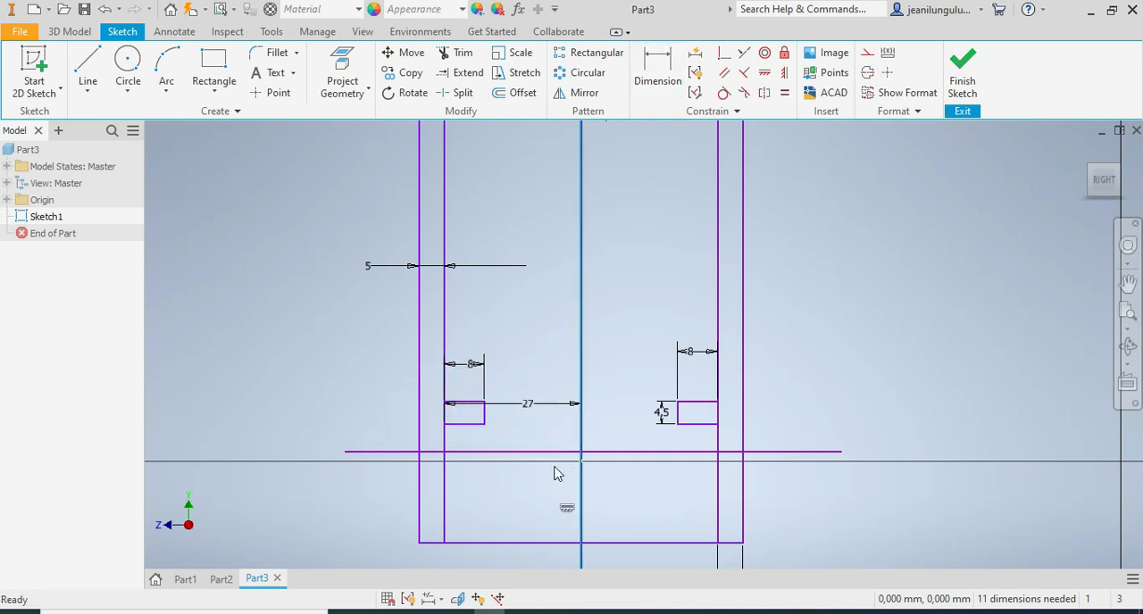
Dimension the distance from the right small rectangle's top edge to the horizontal line as 9.5 mm.
click(654, 65)
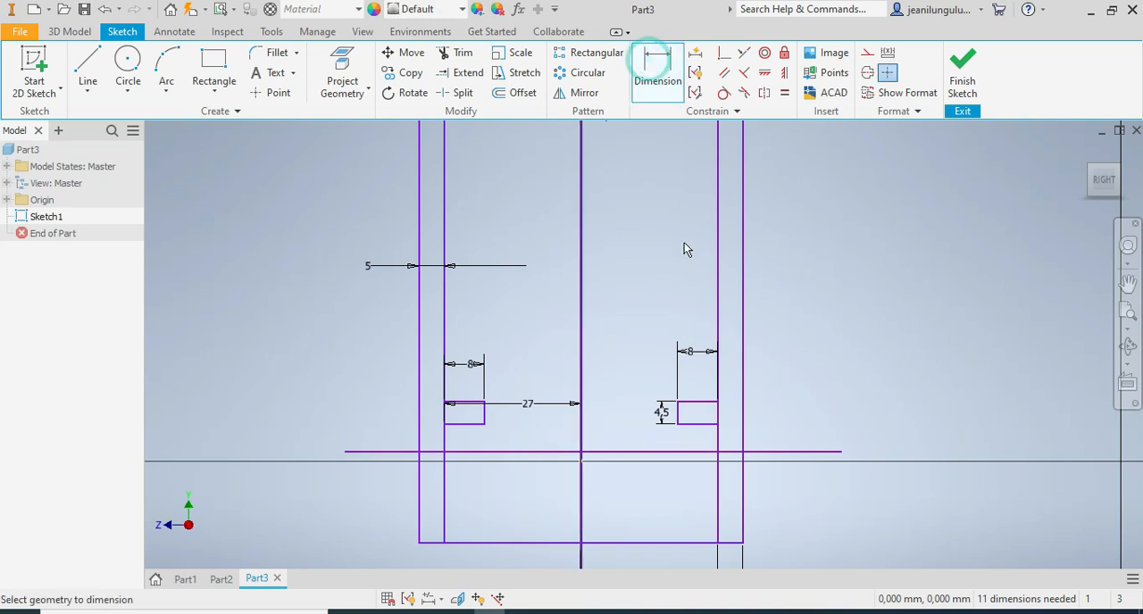
click(698, 402)
click(695, 450)
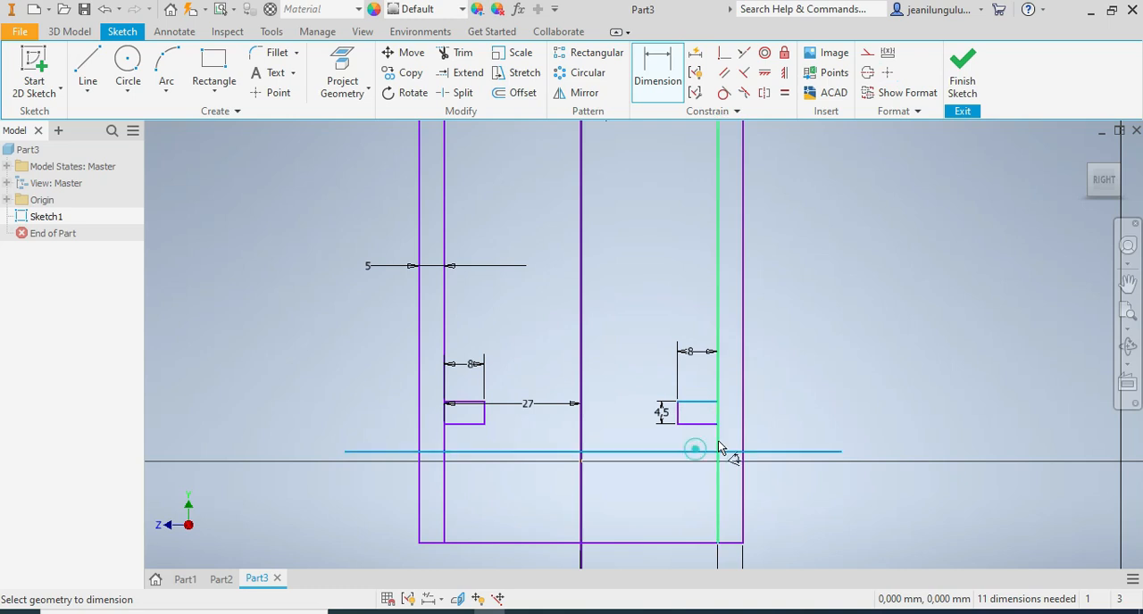
click(798, 440)
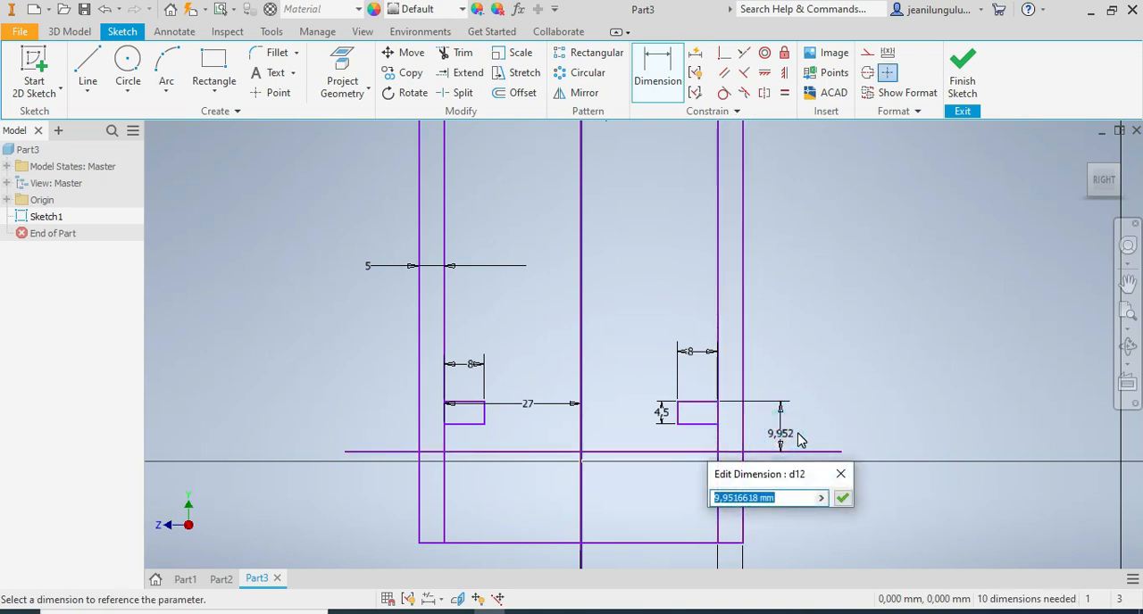
text(9.5)
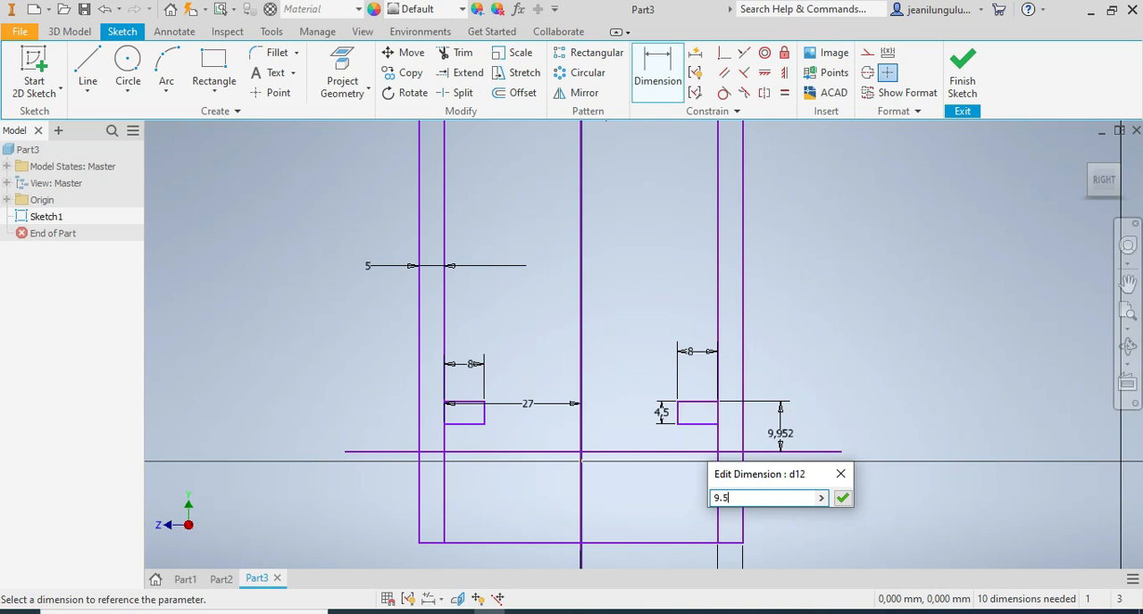
key(Return)
click(466, 403)
click(479, 451)
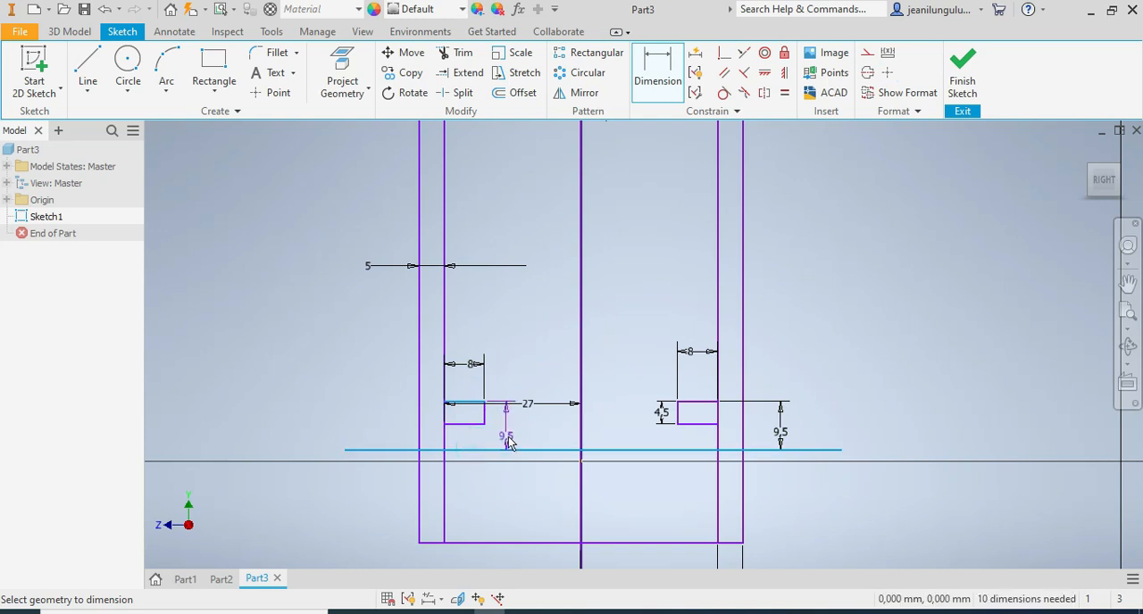
key(Escape)
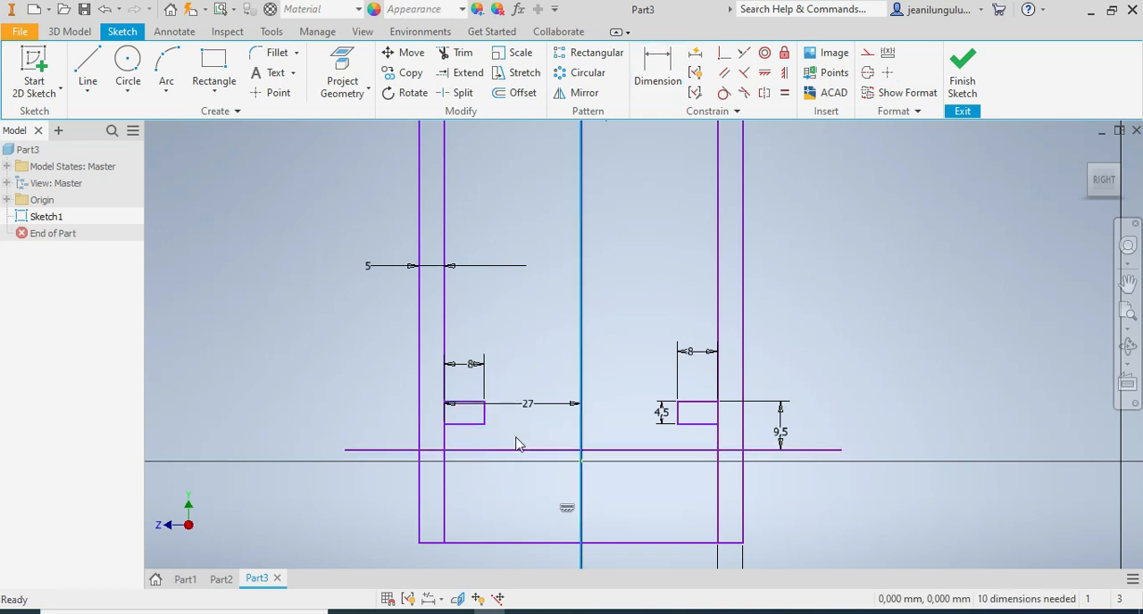
Dimension the vertical distance from the outer rectangle's top edge to the left small rectangle's bottom edge as 84 mm.
scroll(516, 496, down, 5)
scroll(523, 520, up, 3)
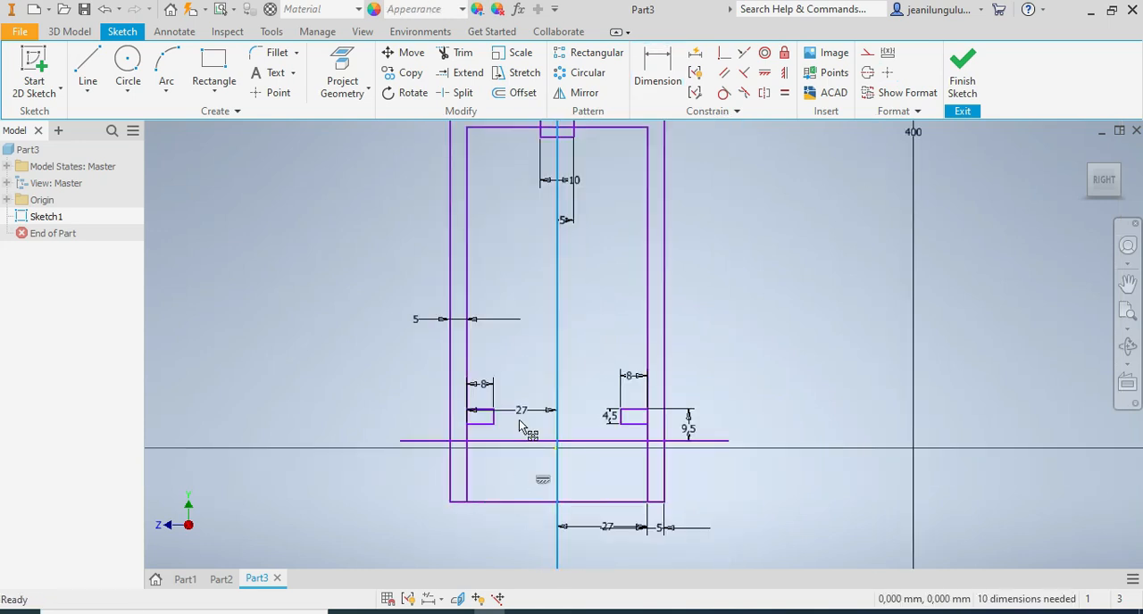
scroll(540, 365, down, 4)
scroll(548, 284, up, 2)
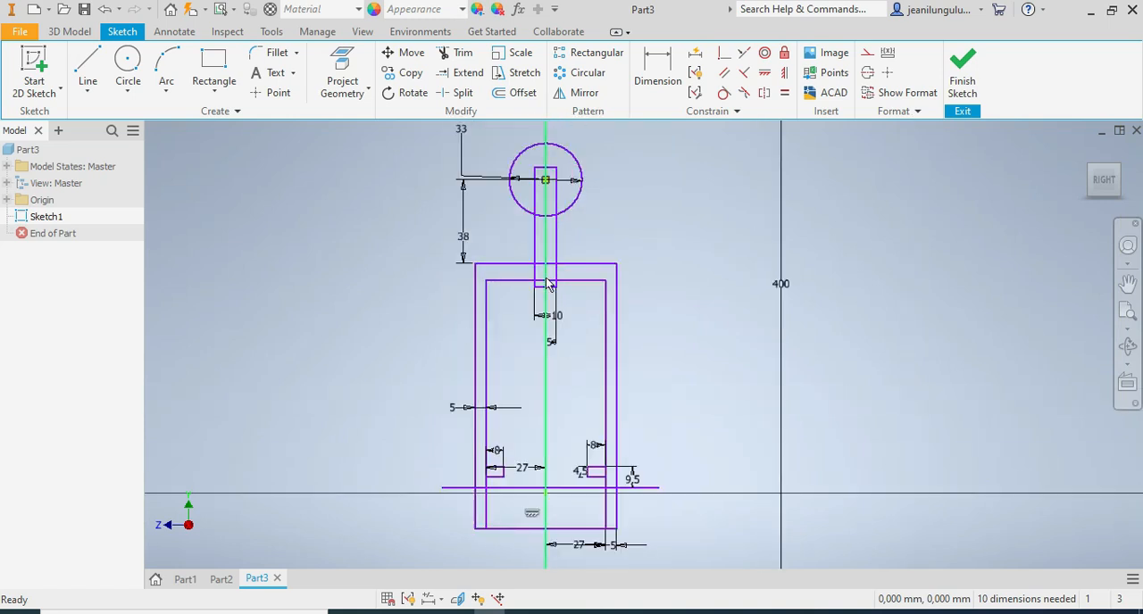
click(655, 66)
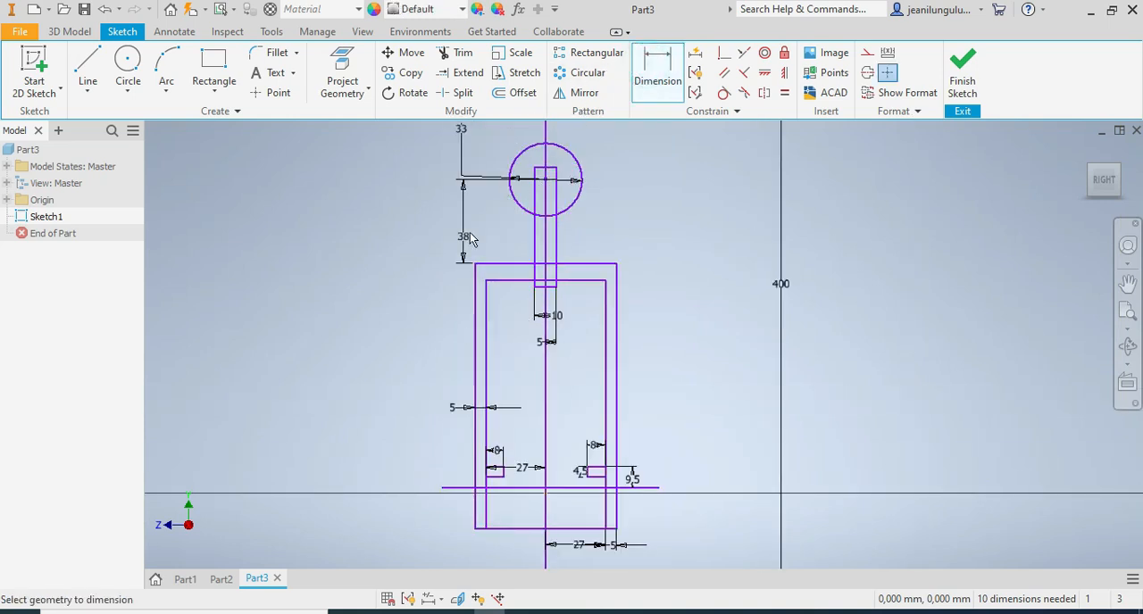
click(502, 265)
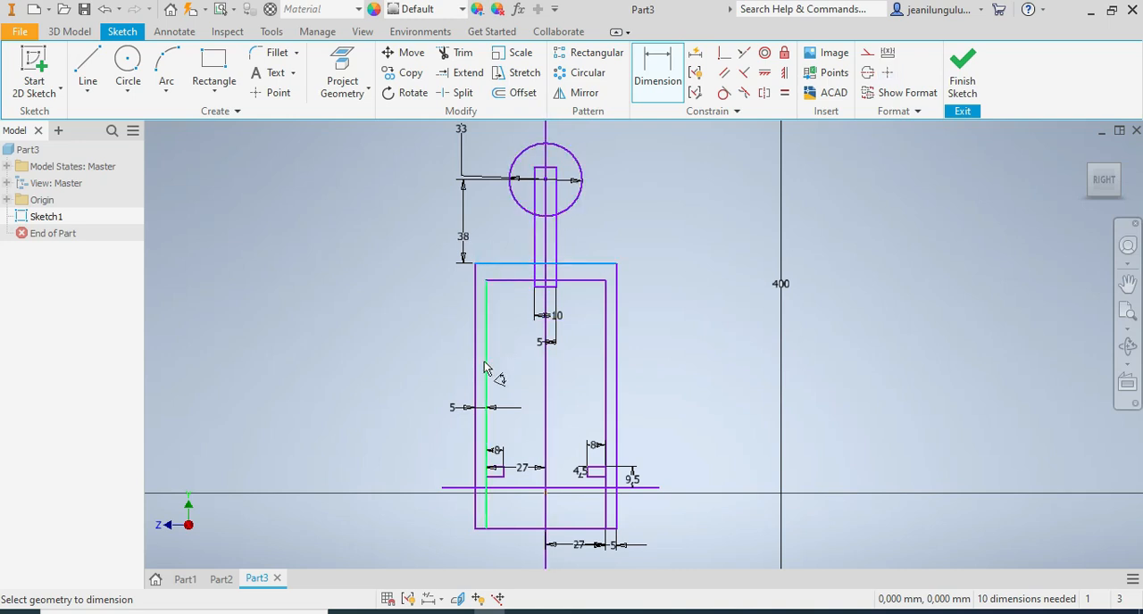
scroll(480, 454, down, 5)
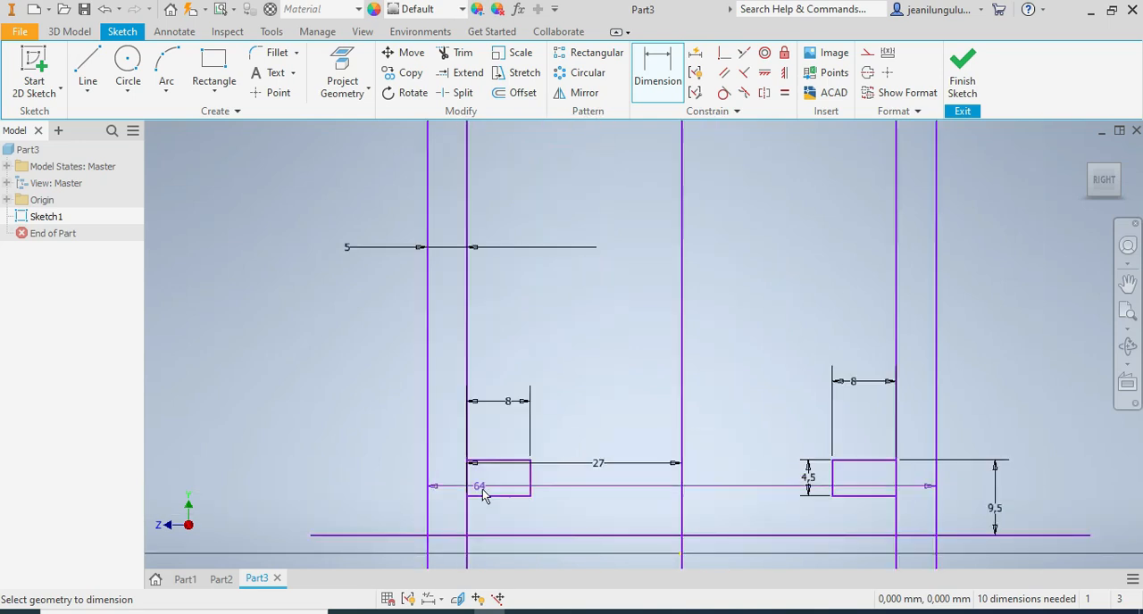
click(487, 495)
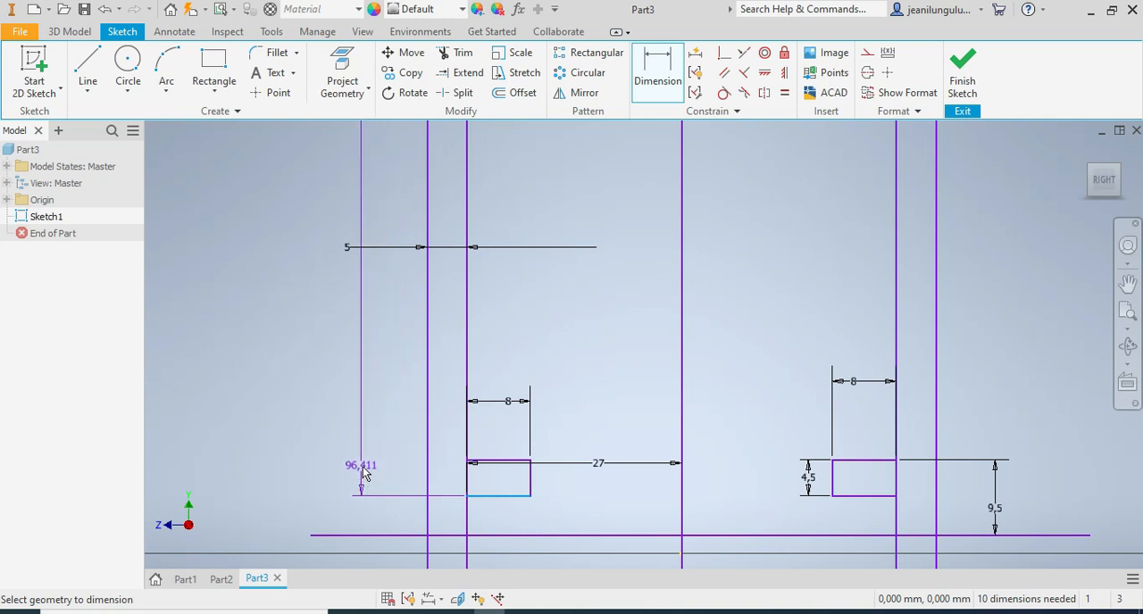
click(364, 474)
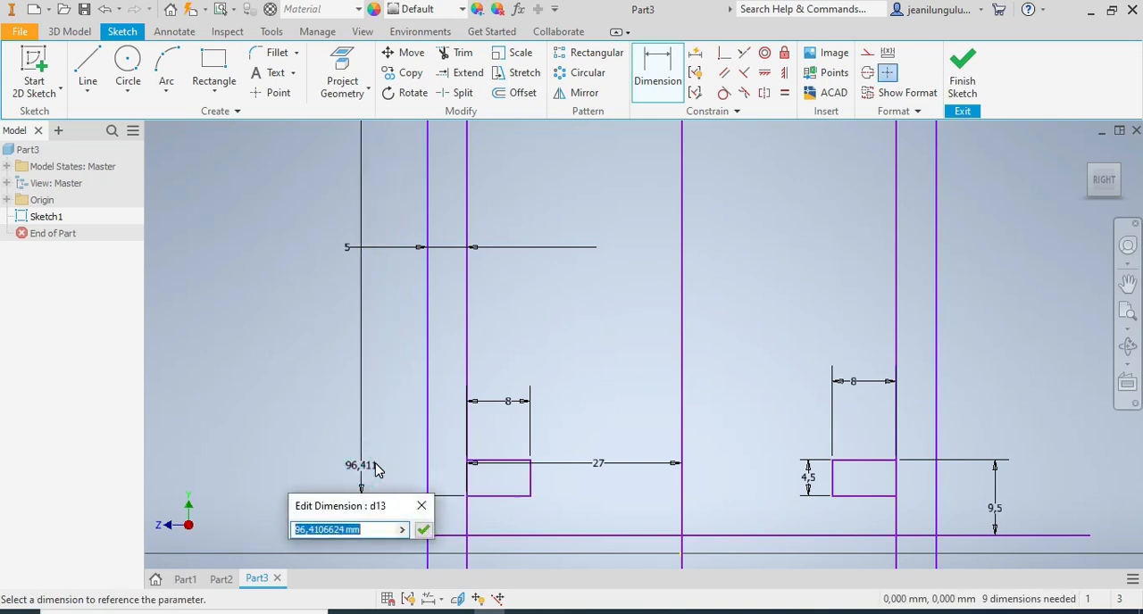
text(84)
key(Return)
Dimension the height of the outer U-shape rectangle as 101.5 mm along its left edge.
scroll(452, 471, down, 5)
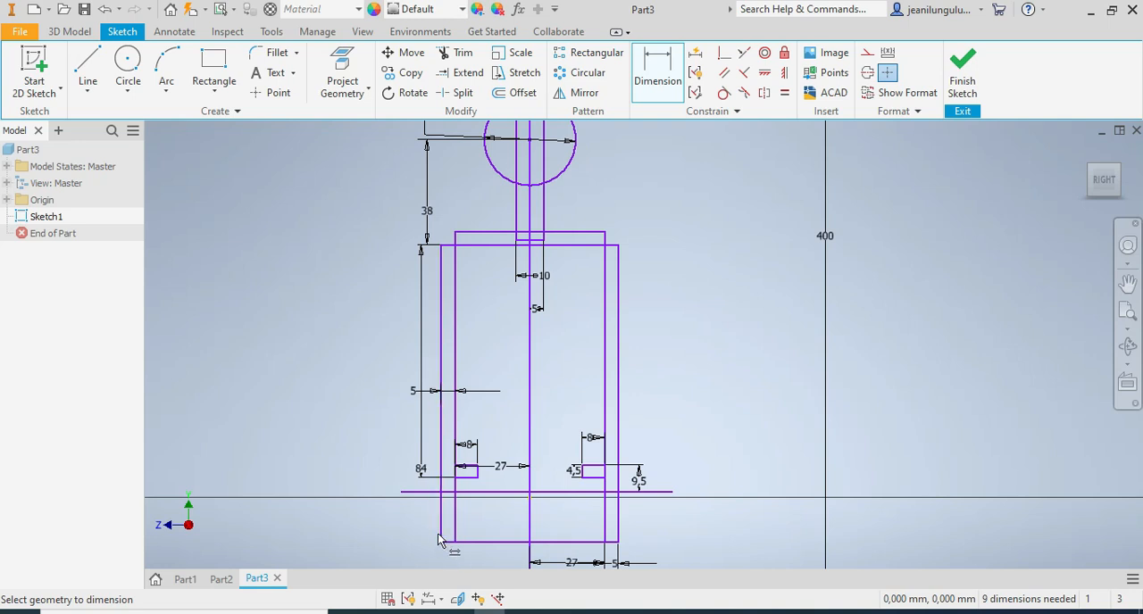
click(442, 384)
click(364, 377)
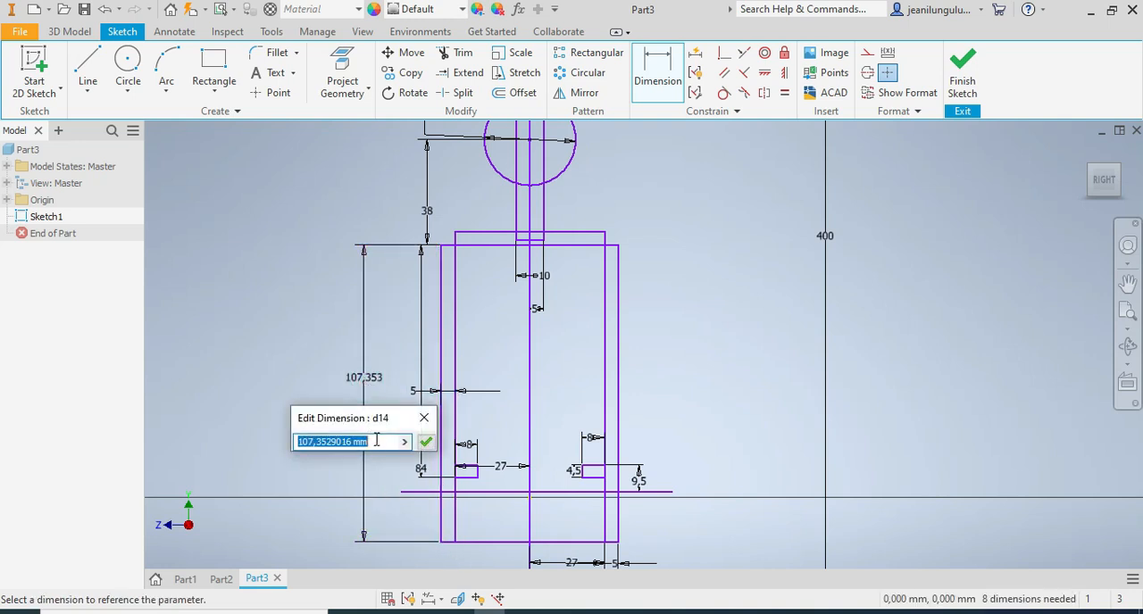
text(101.5)
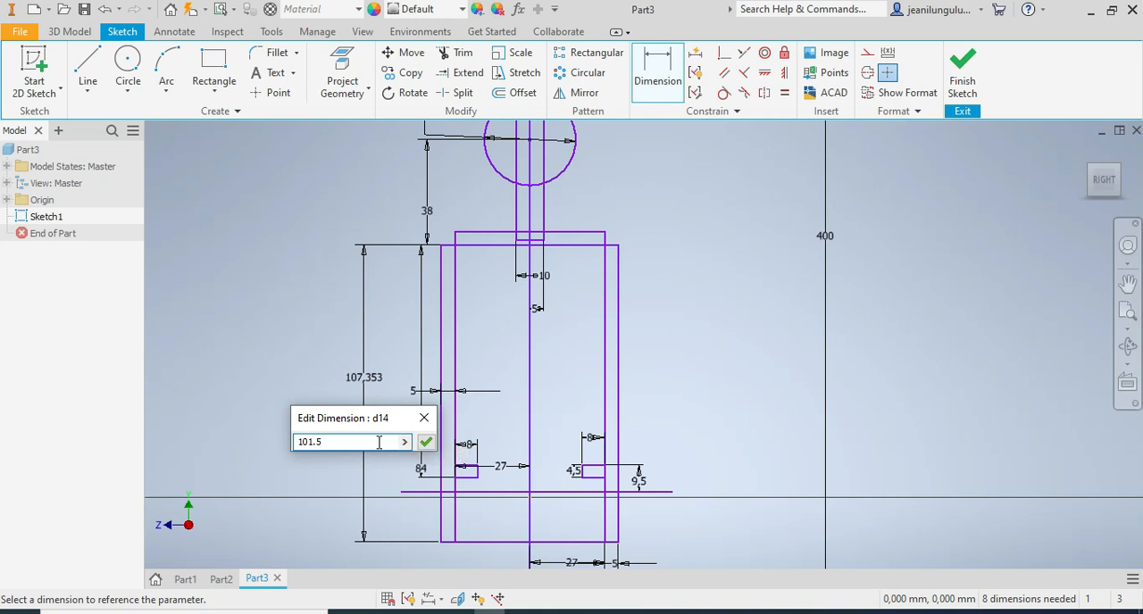
key(Return)
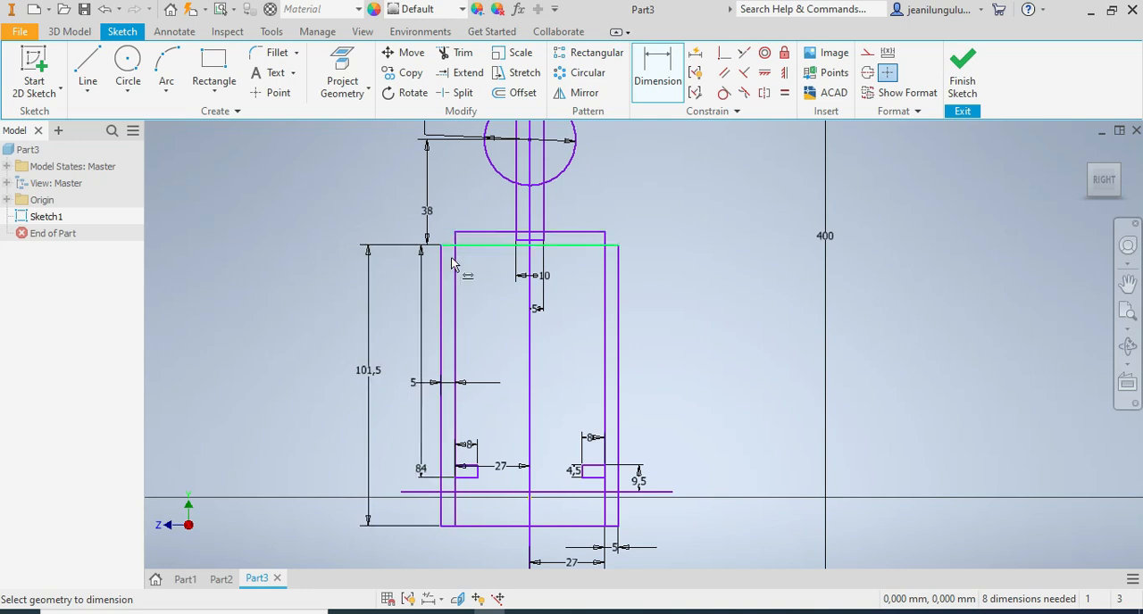
Dimension the height of the inner U-shape rectangle as 96.5 mm along its right edge.
click(604, 280)
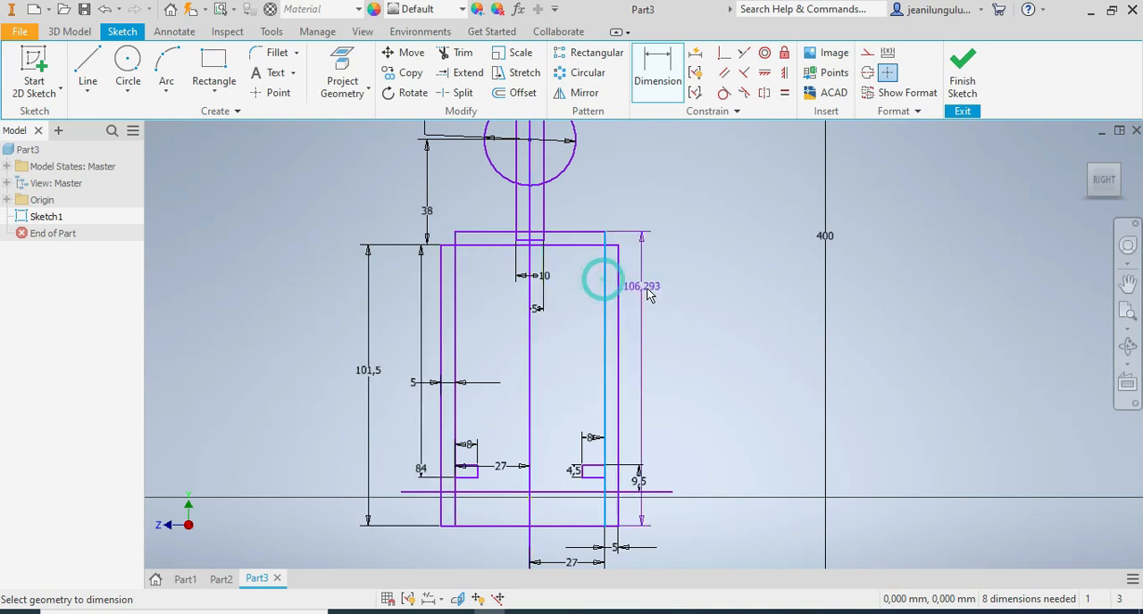
click(686, 303)
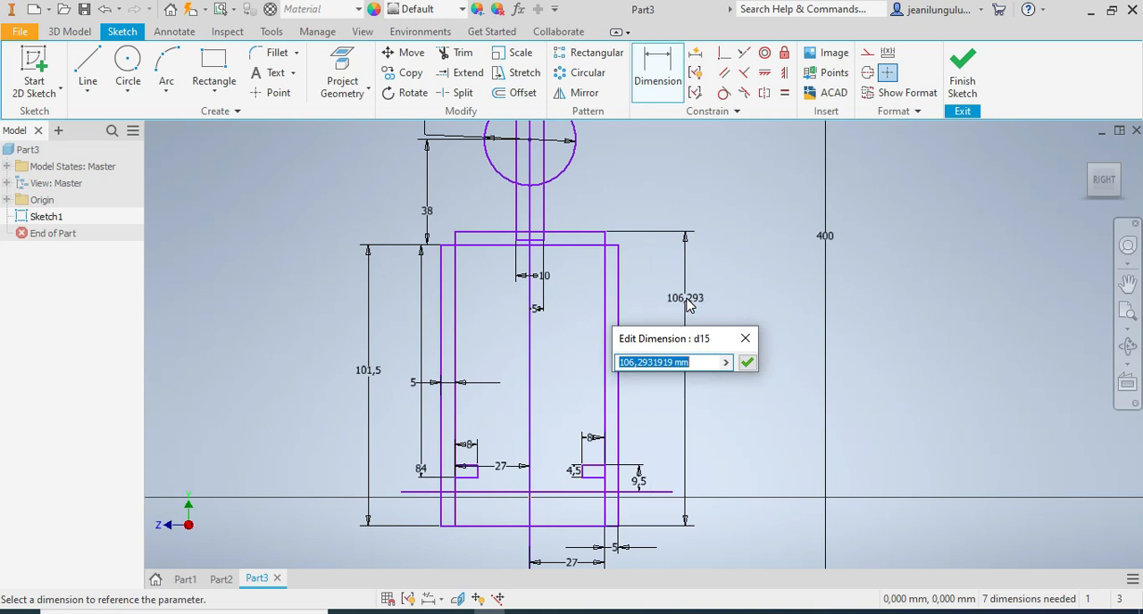
text(96.5)
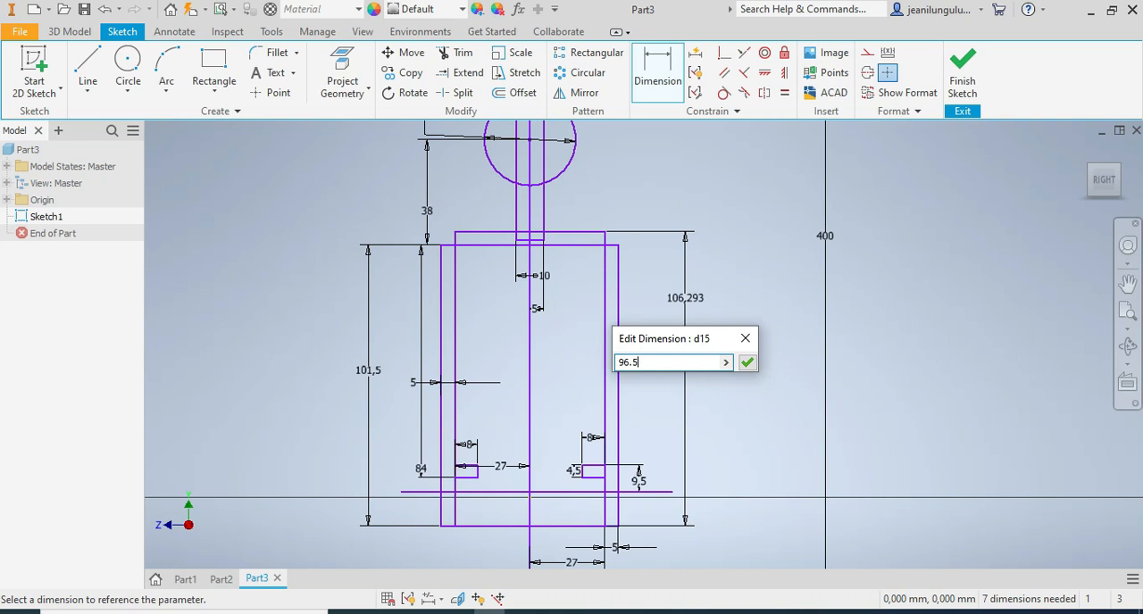
key(Return)
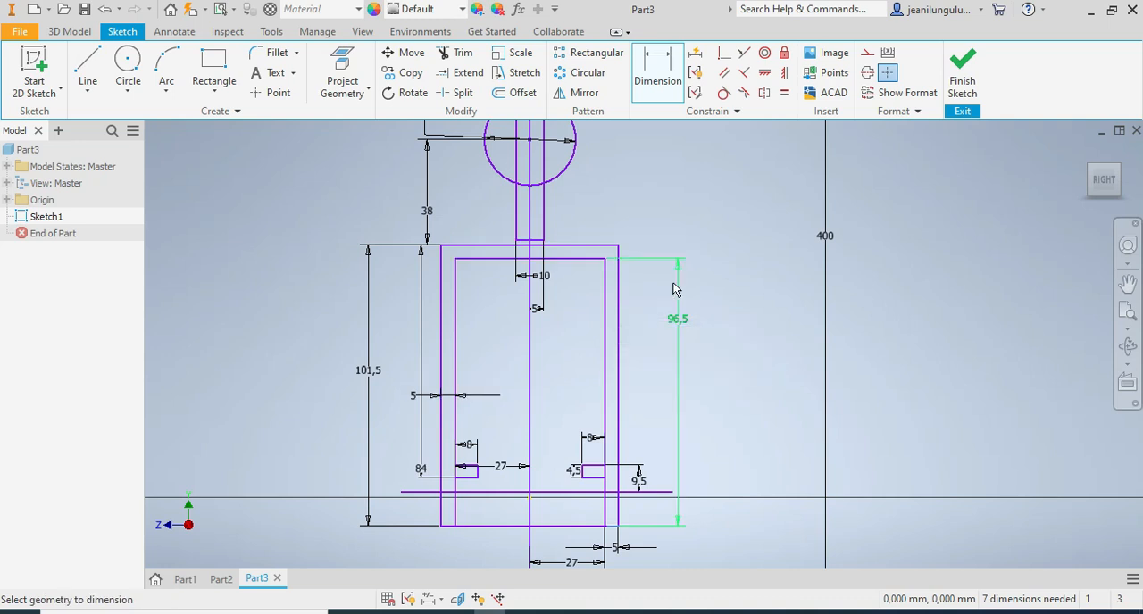
Dimension the height of the narrow stem rectangle that runs through the circle as 54 mm.
scroll(589, 203, down, 3)
scroll(586, 186, up, 3)
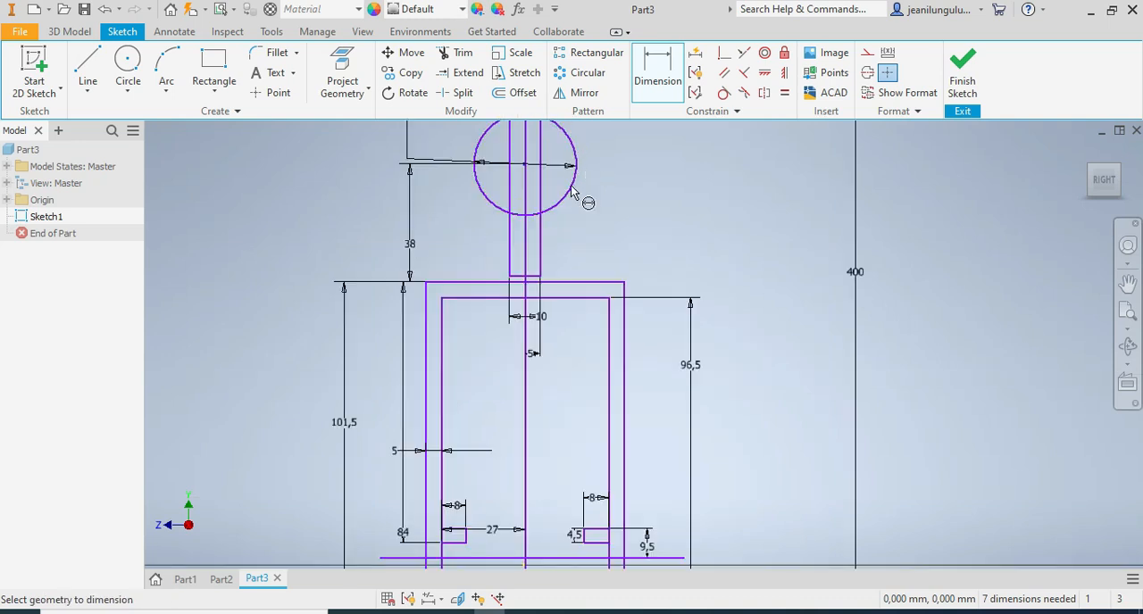
scroll(556, 243, down, 5)
scroll(573, 182, up, 3)
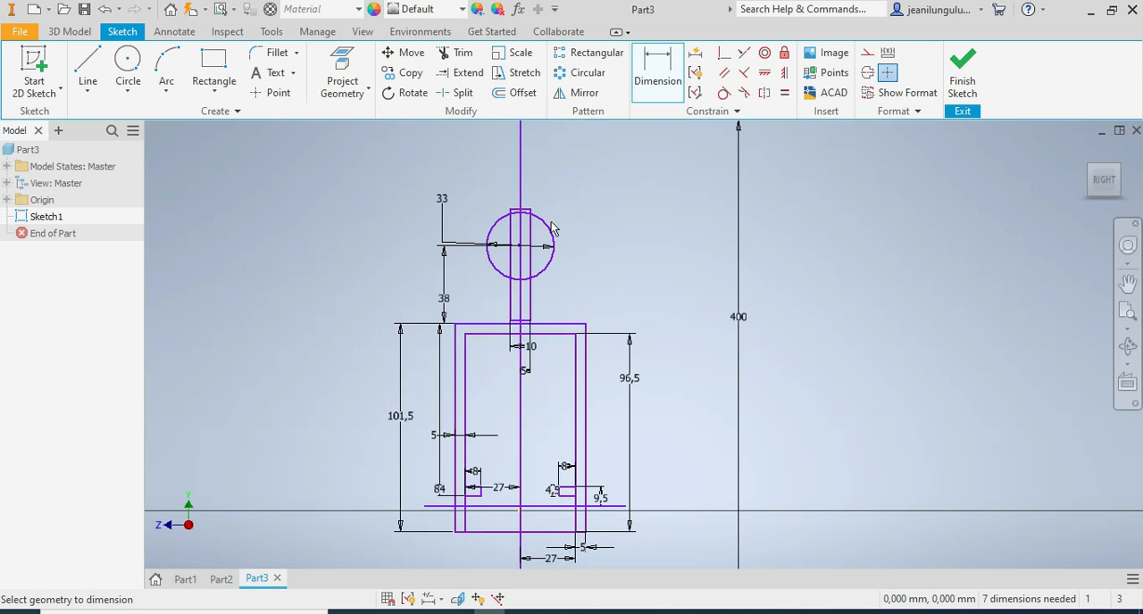
click(532, 298)
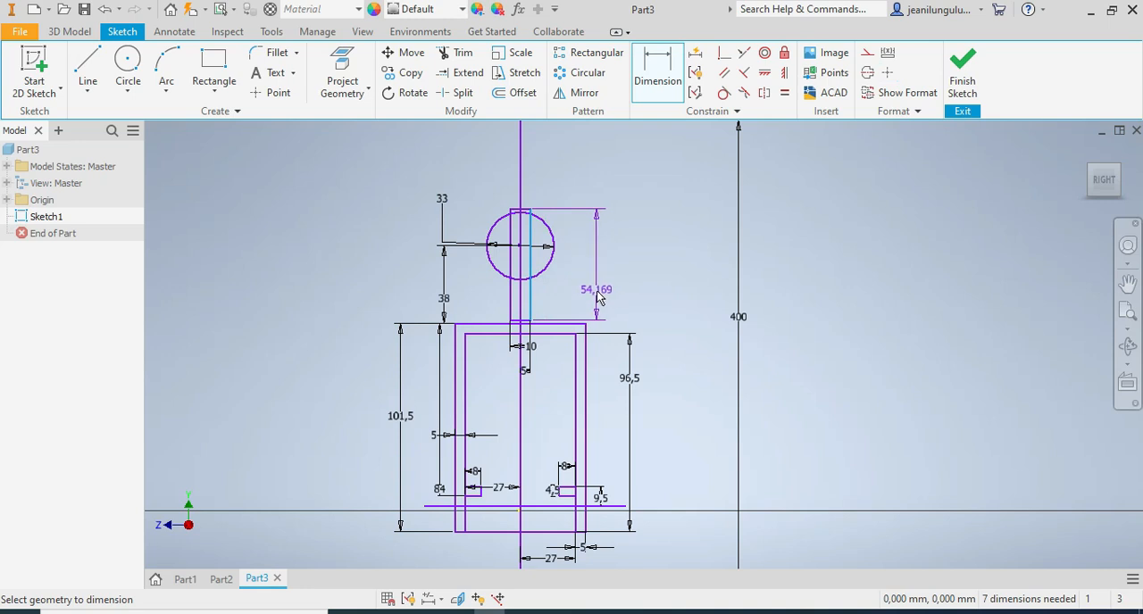
click(598, 298)
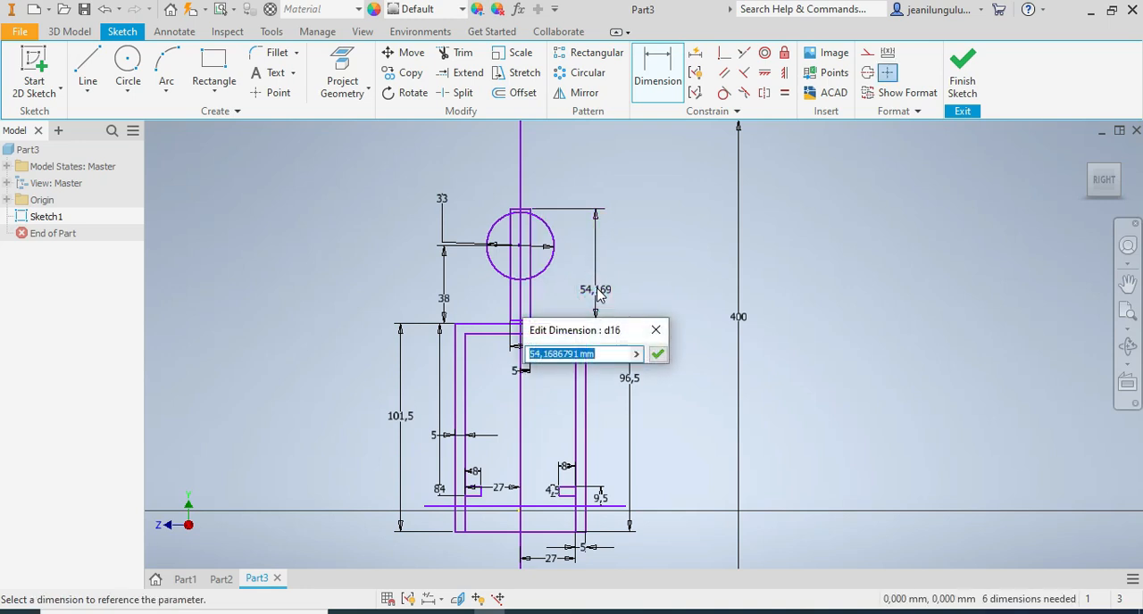
text(54)
key(Return)
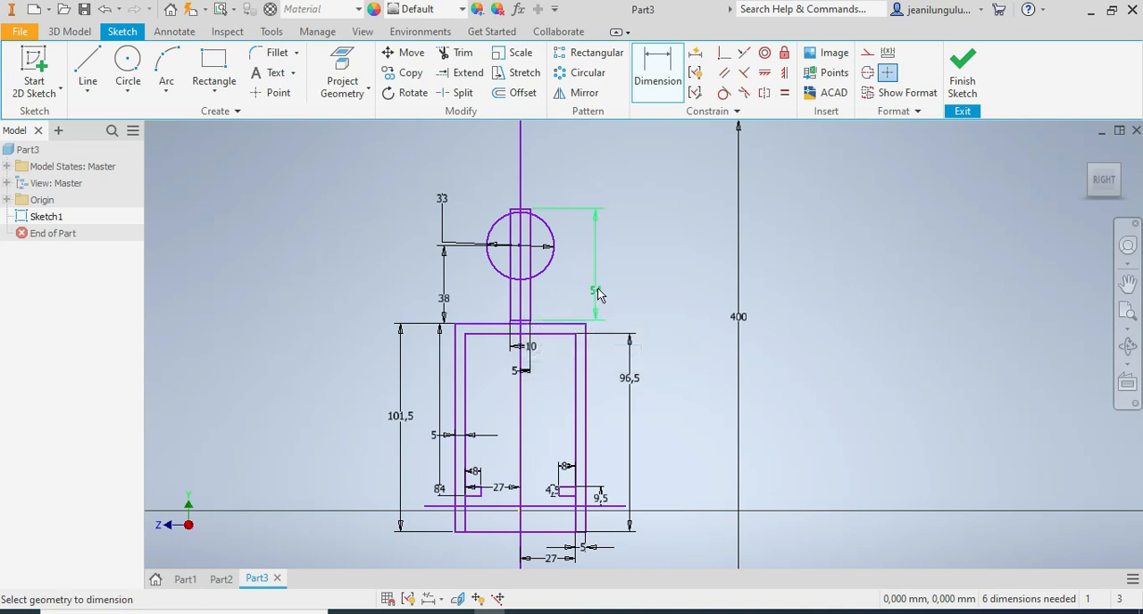
Dimension the vertical distance from the stem rectangle's bottom edge to the lower horizontal line as 80 mm.
scroll(519, 296, down, 3)
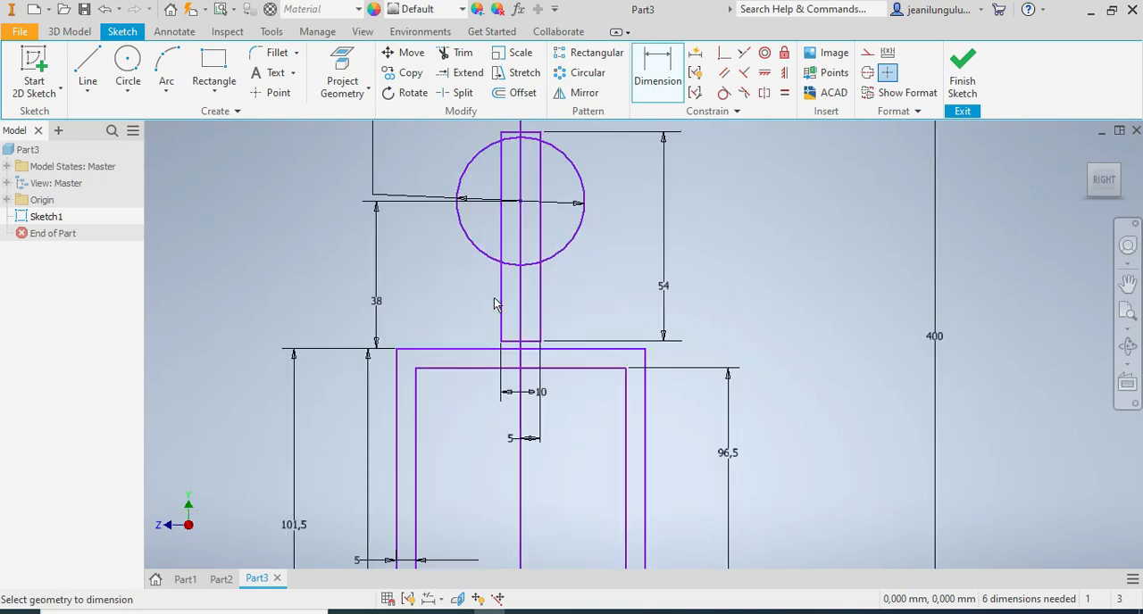
key(Escape)
scroll(494, 297, up, 2)
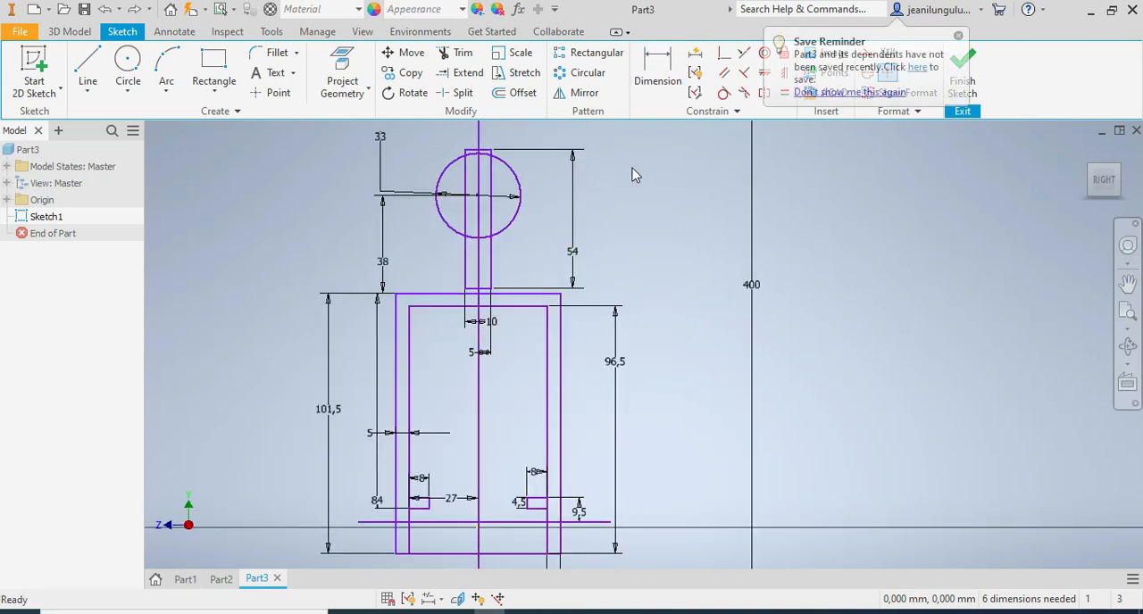
click(650, 79)
click(484, 287)
click(503, 523)
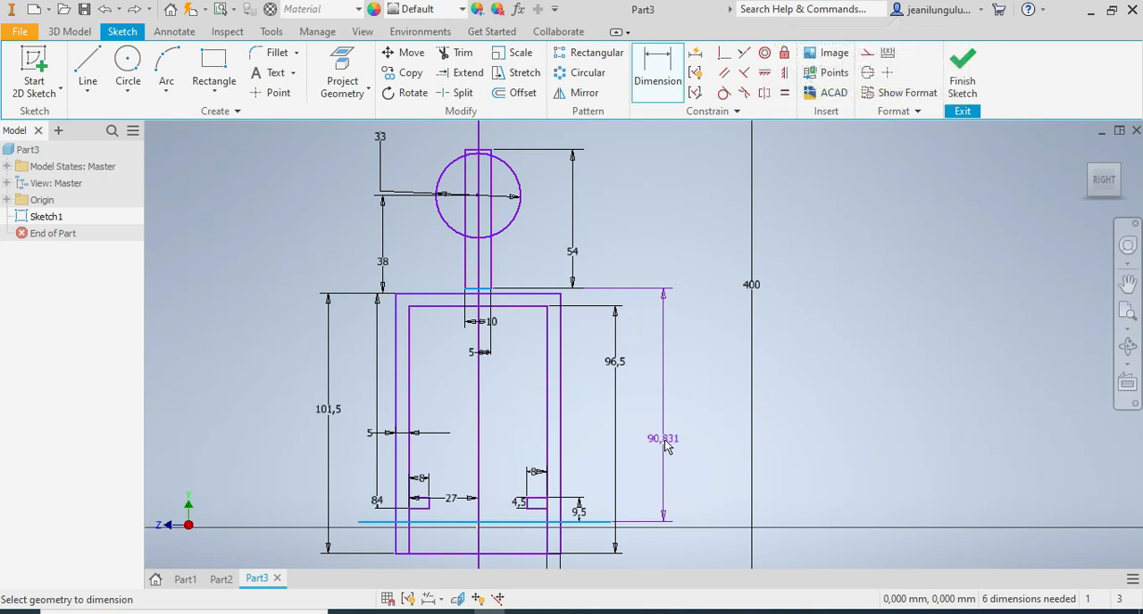
text(83)
text(0)
click(665, 445)
text(8)
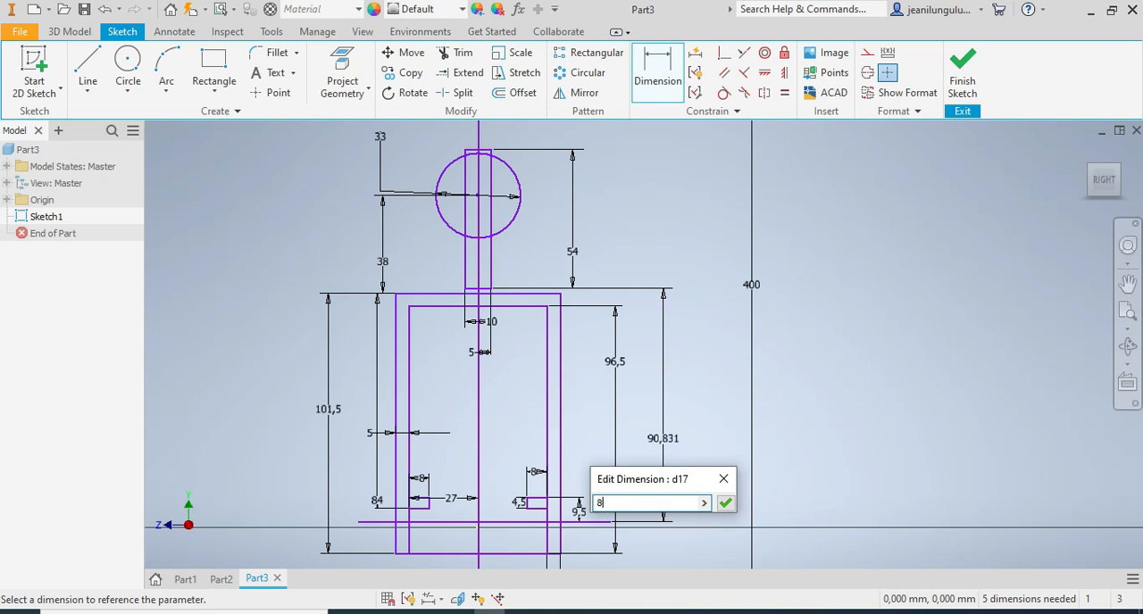
key(Return)
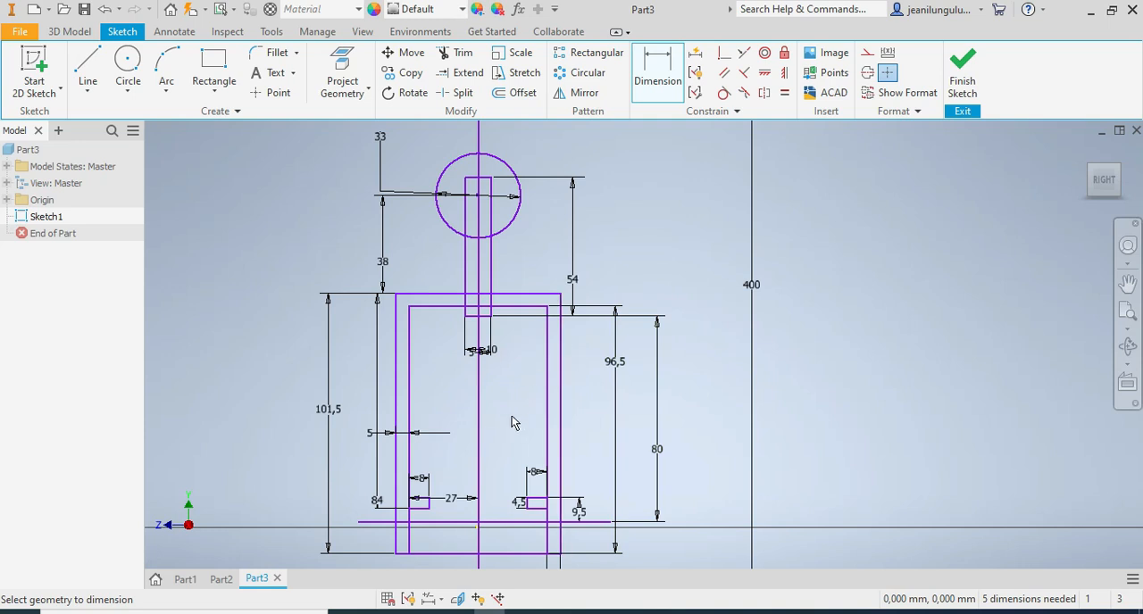
Draw a horizontal line about 125 mm long across both U-shape rectangles, just below the stem's bottom edge.
scroll(497, 415, up, 5)
scroll(489, 469, down, 3)
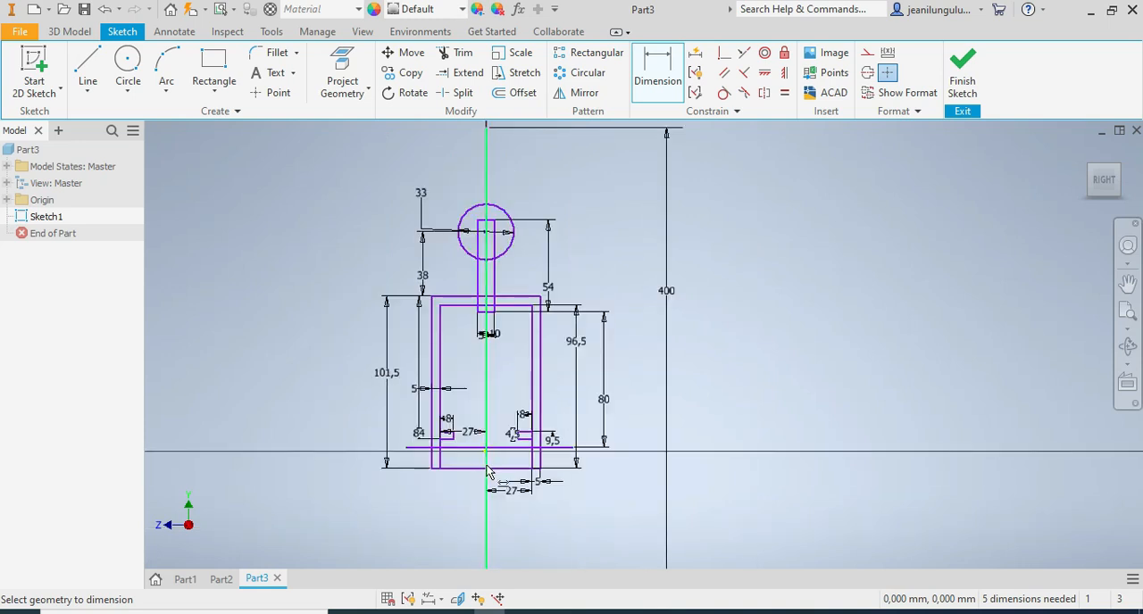
scroll(494, 460, down, 2)
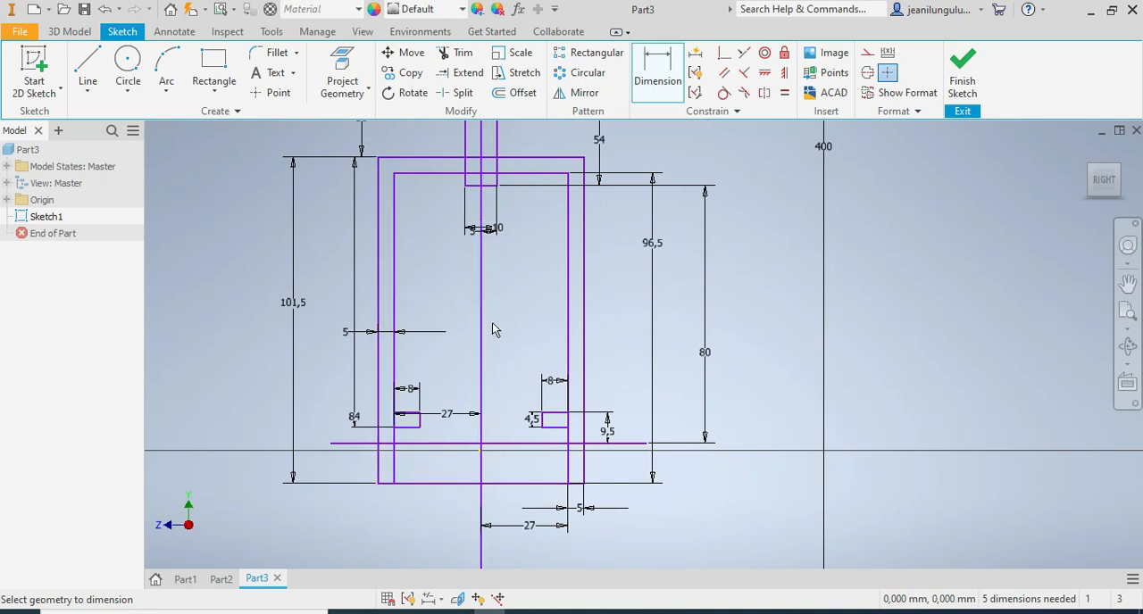
scroll(492, 323, up, 3)
scroll(509, 261, down, 2)
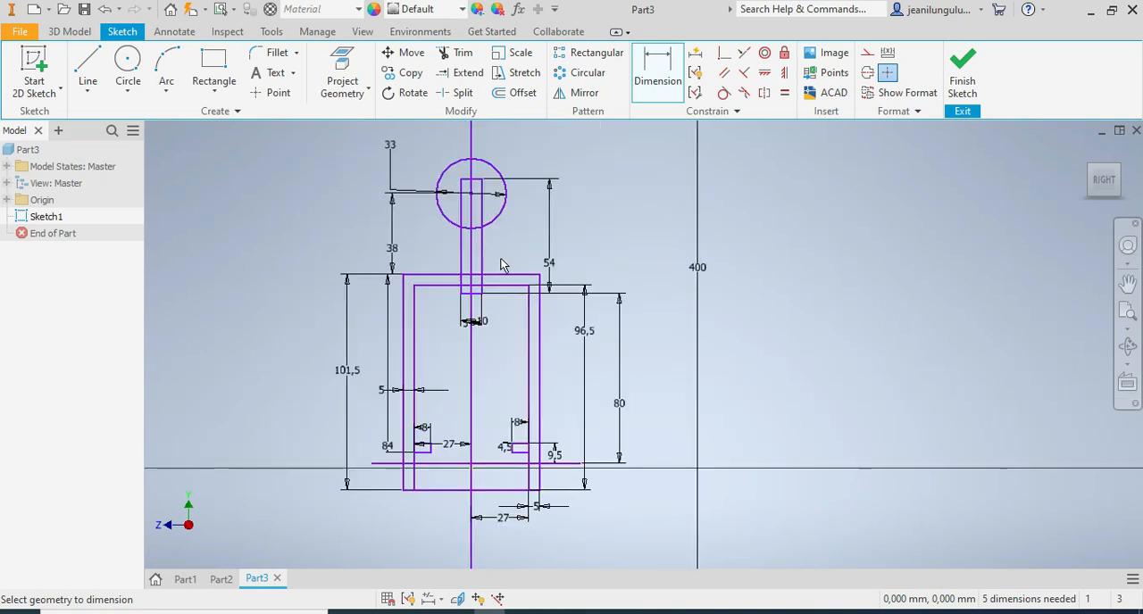
key(Escape)
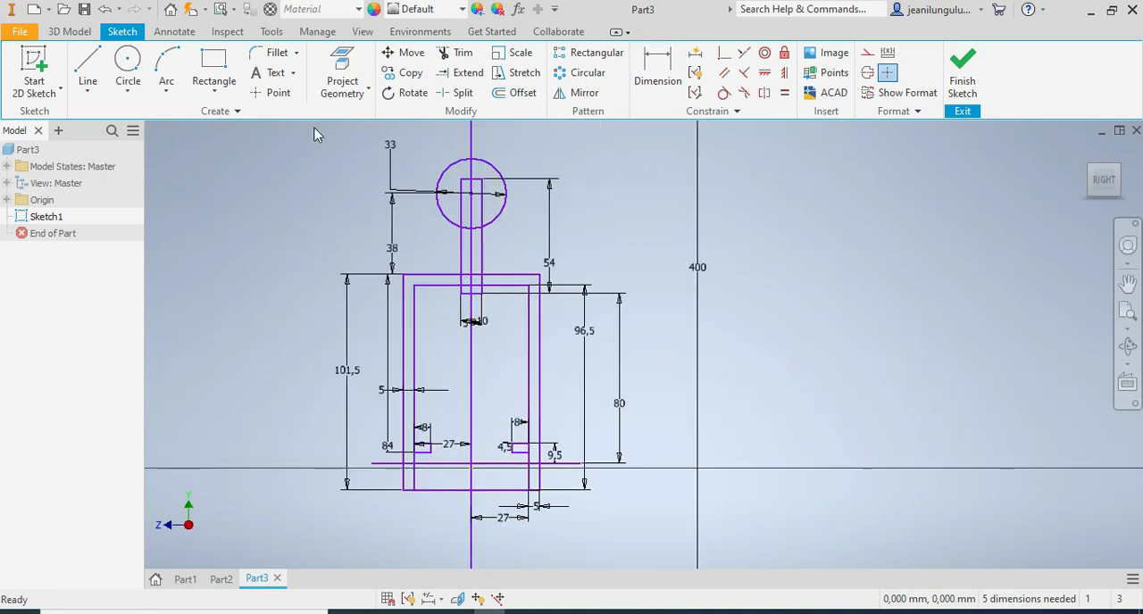
click(212, 69)
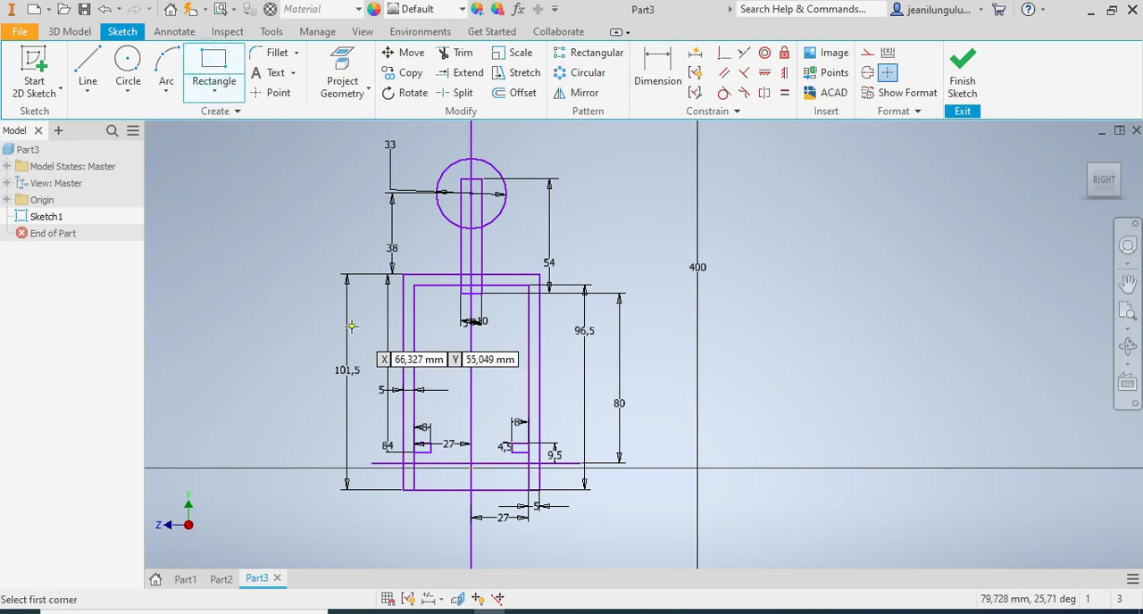
click(88, 70)
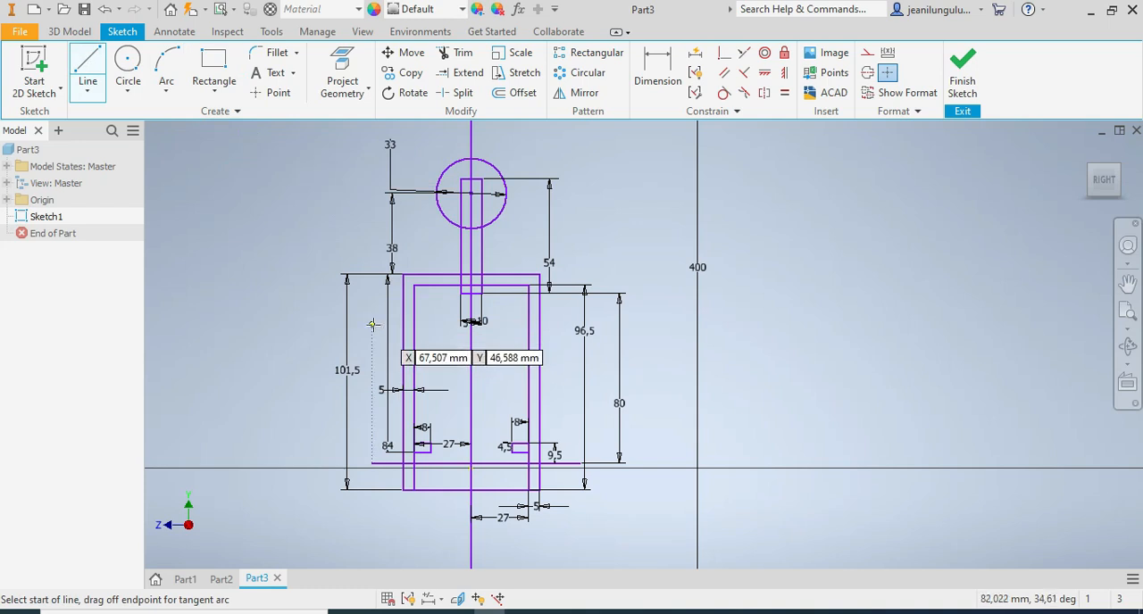
click(373, 325)
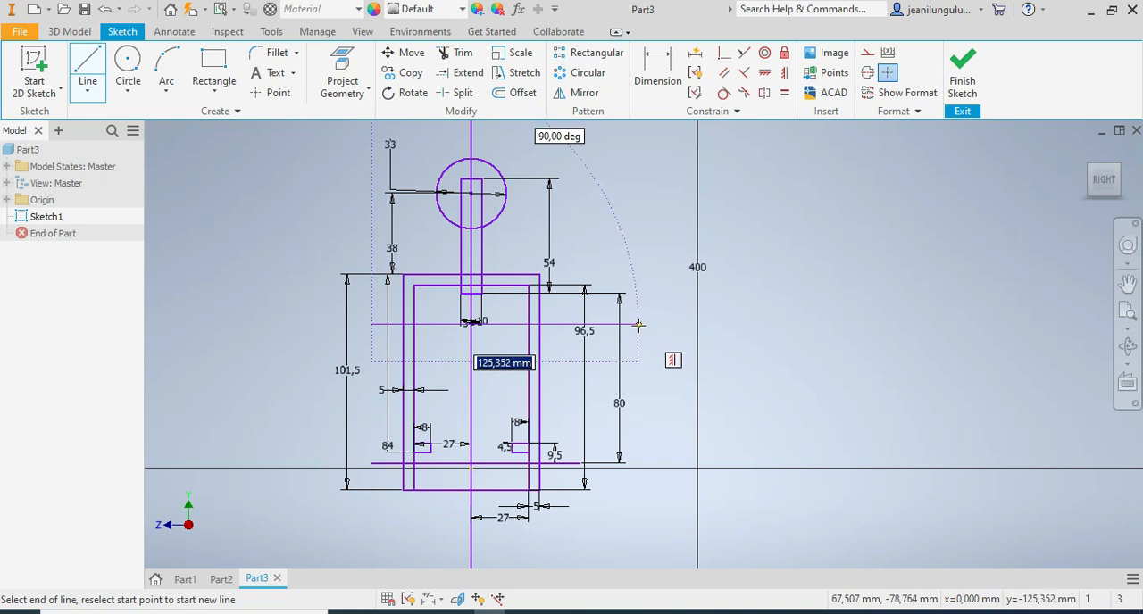
click(640, 325)
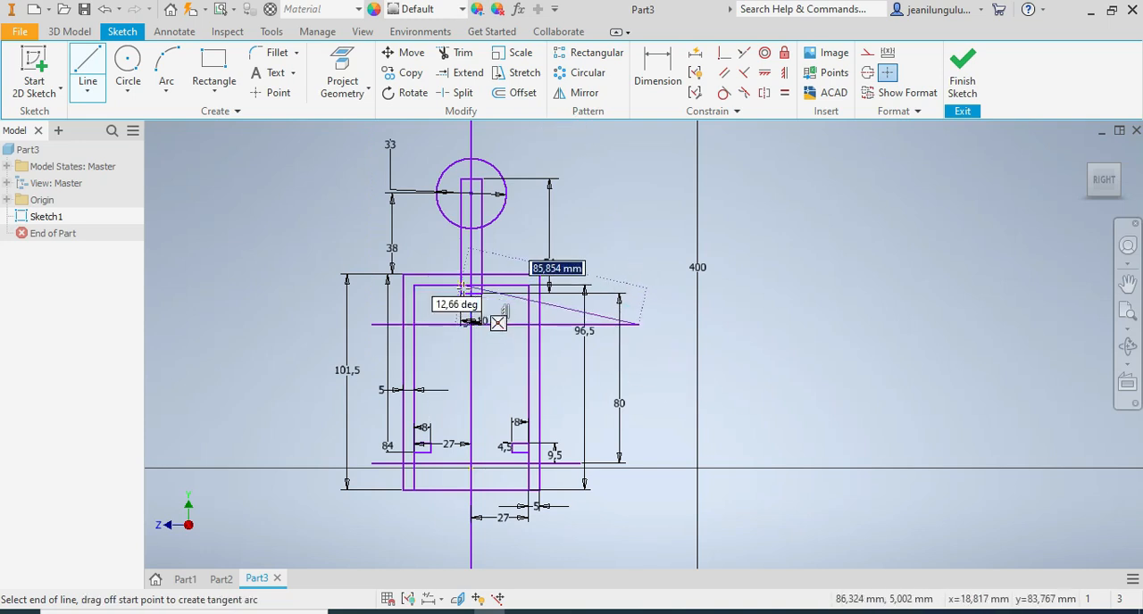
key(Escape)
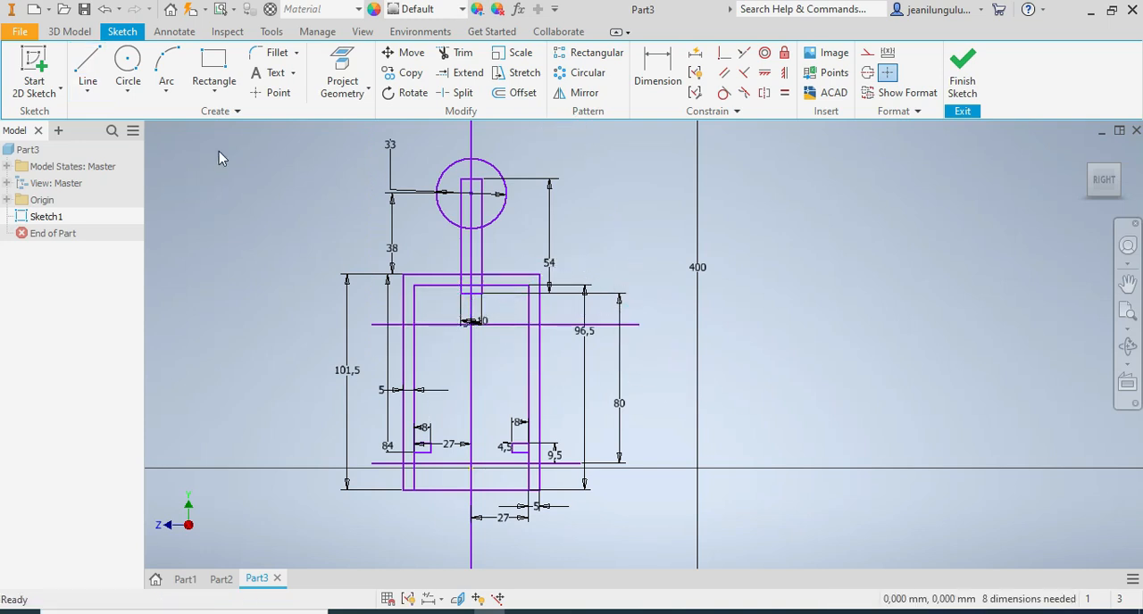
Draw a flat rectangle about 75.6 mm wide and 5 mm high across the legs, with its bottom edge on the new horizontal line.
click(214, 67)
scroll(393, 317, up, 2)
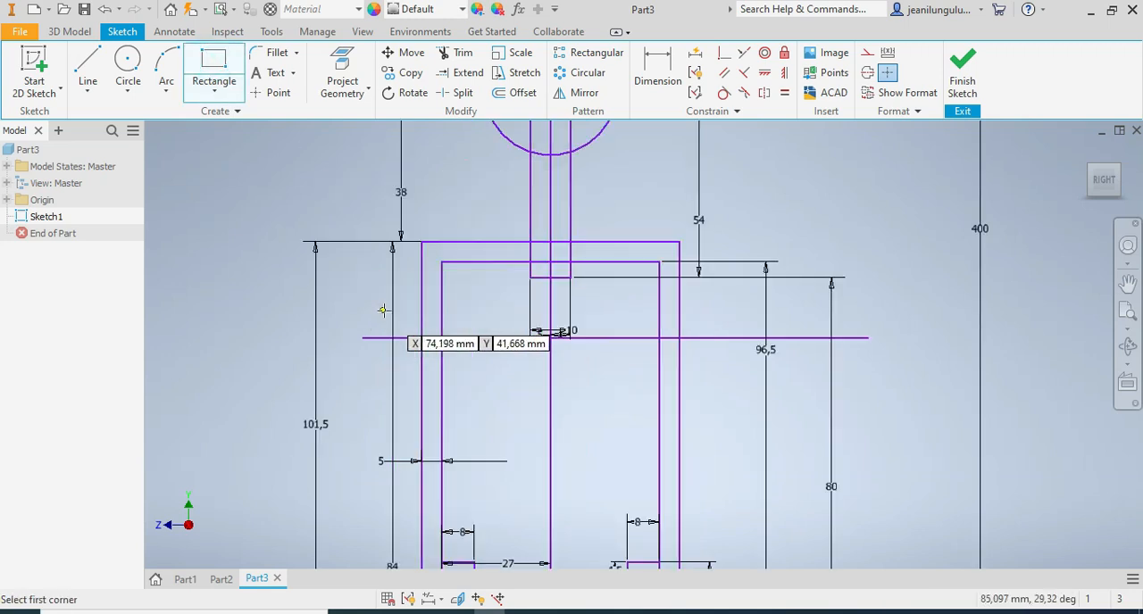
click(398, 318)
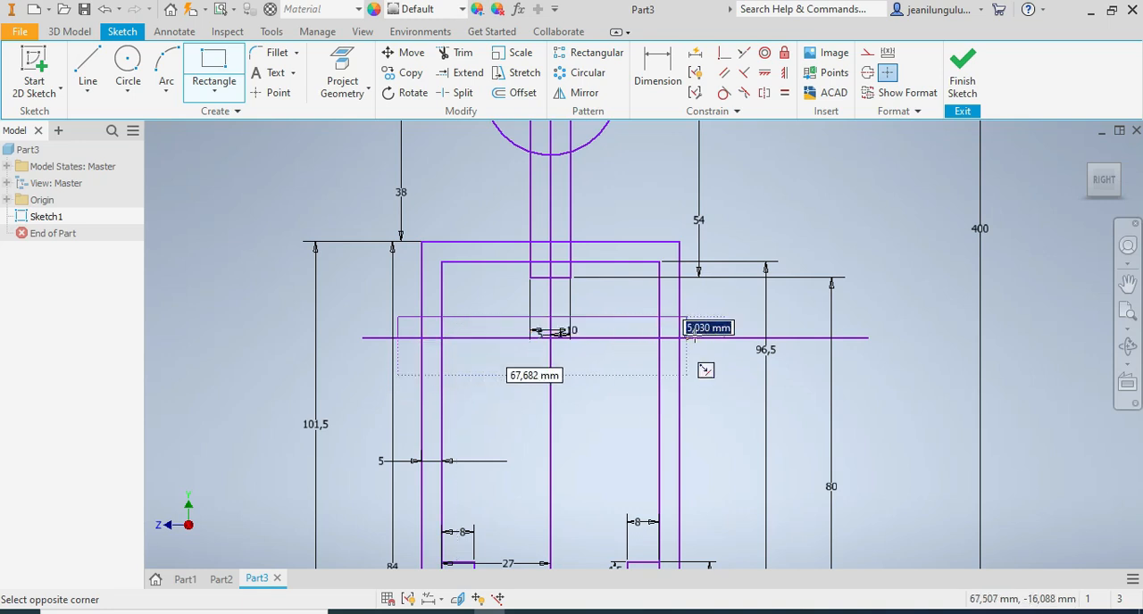
click(703, 338)
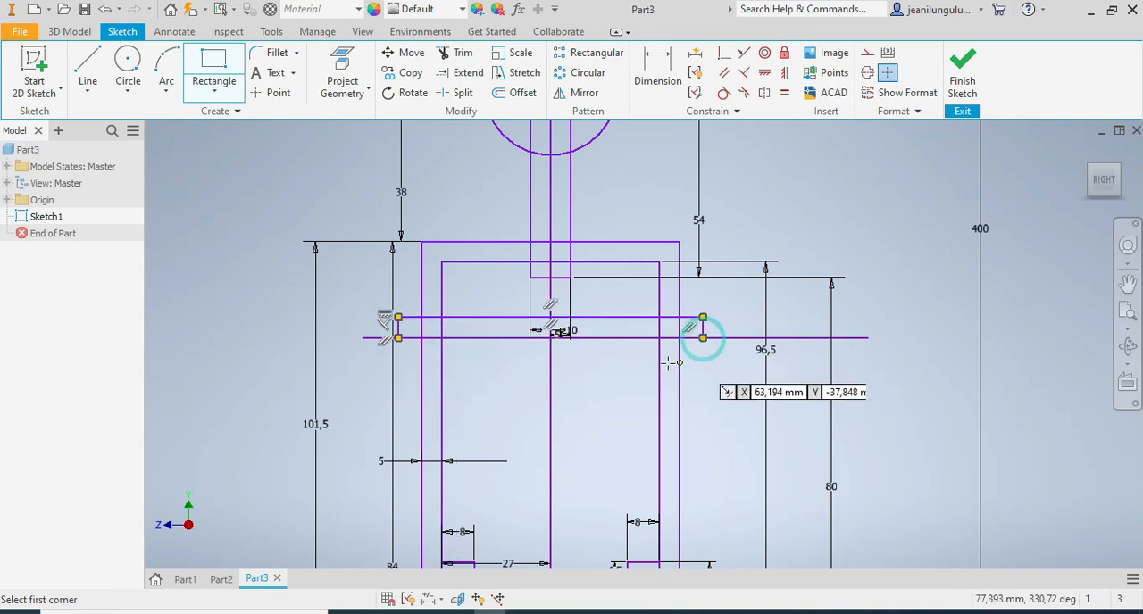
Dimension the width of the flat cross rectangle as 80 mm.
click(656, 67)
click(600, 318)
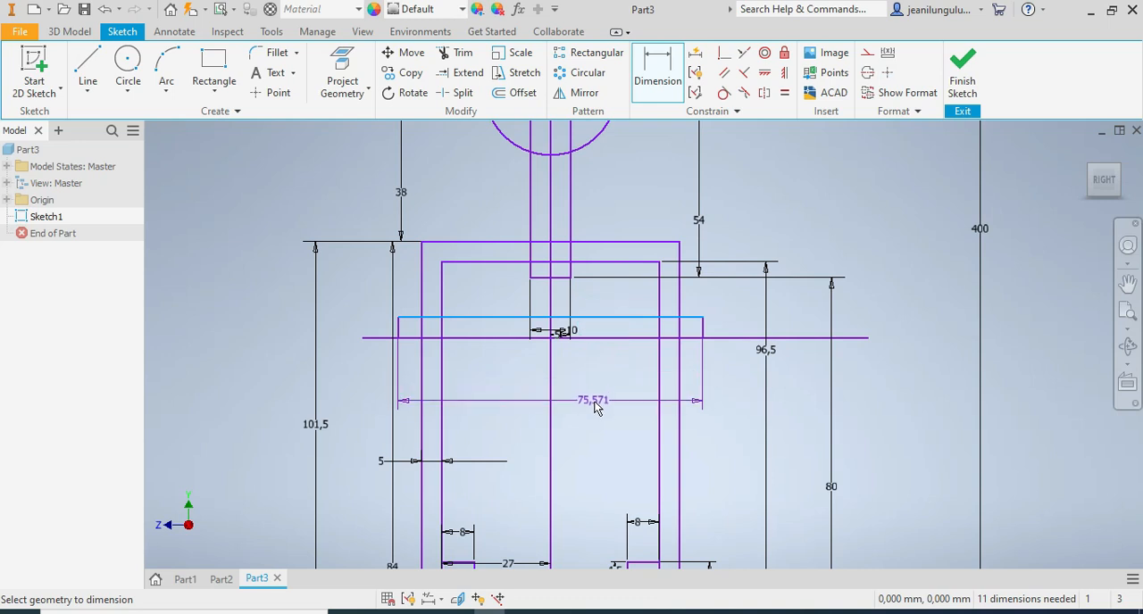
click(596, 403)
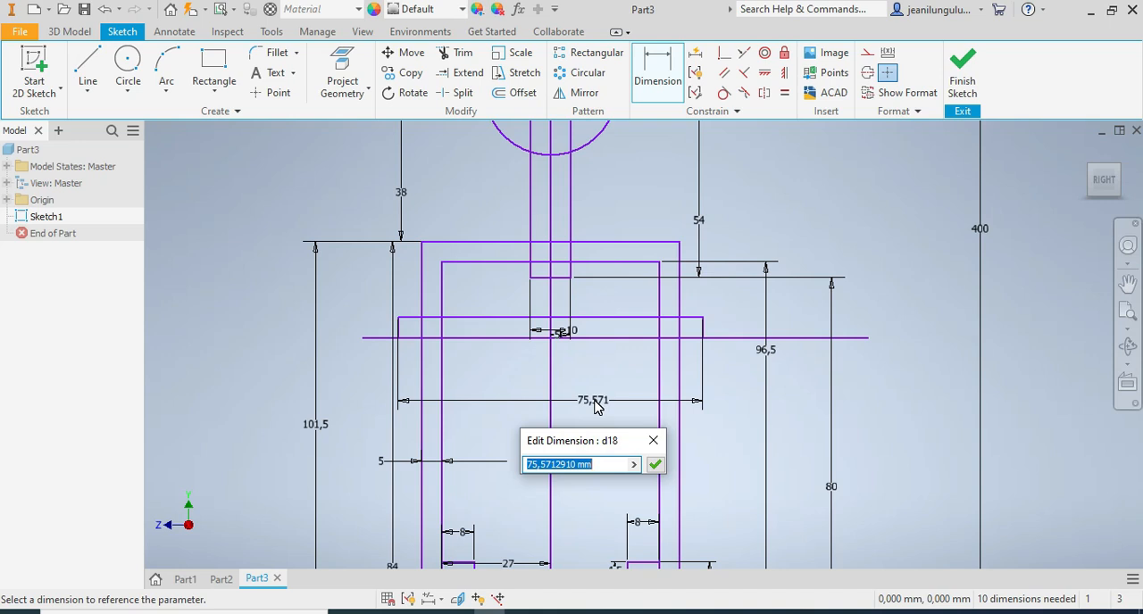
text(80)
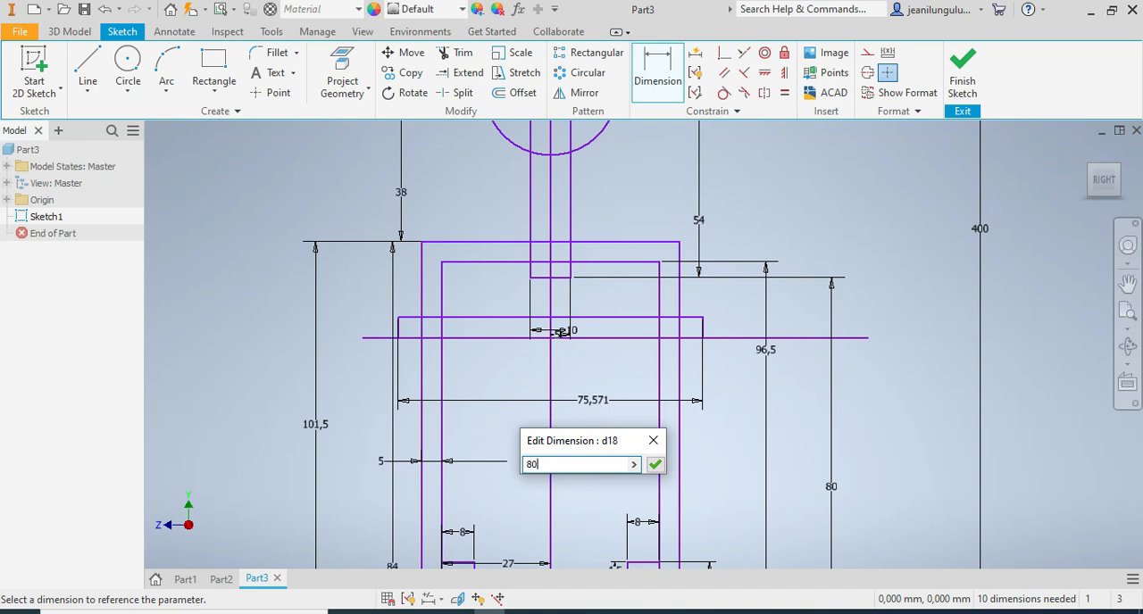
key(Return)
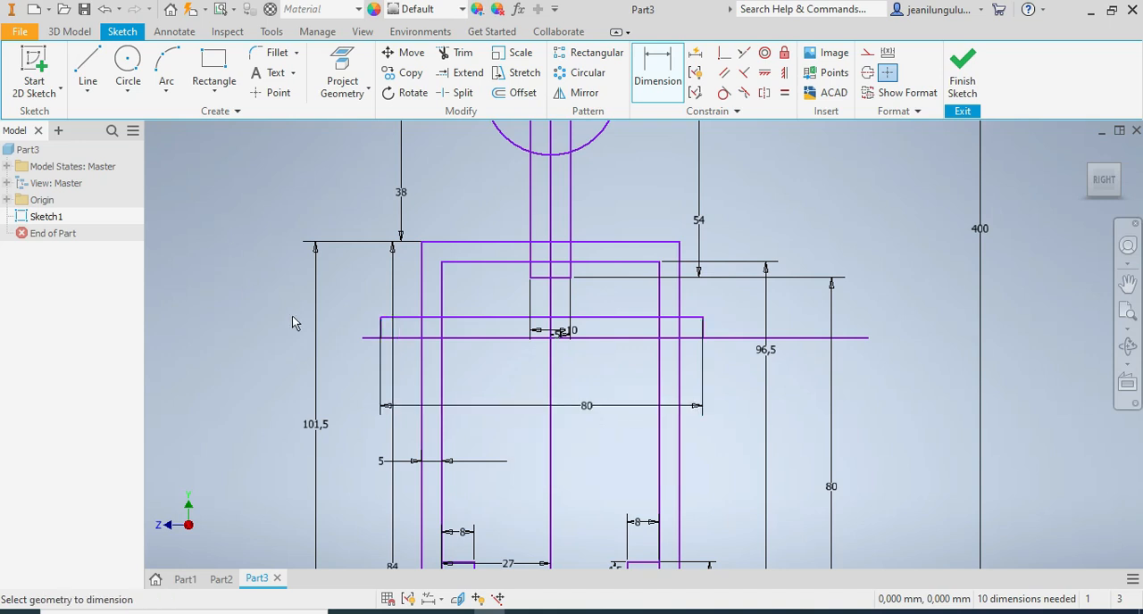
Dimension the distance from the flat cross rectangle's left edge to the vertical centre line as 40 mm.
click(380, 325)
click(550, 368)
click(358, 306)
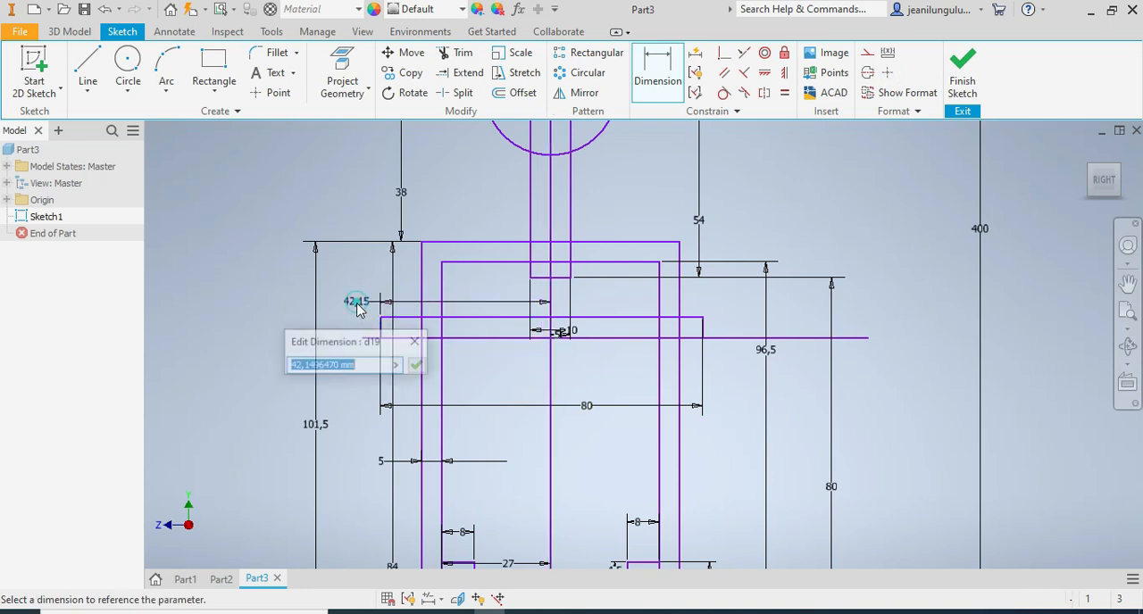
text(40)
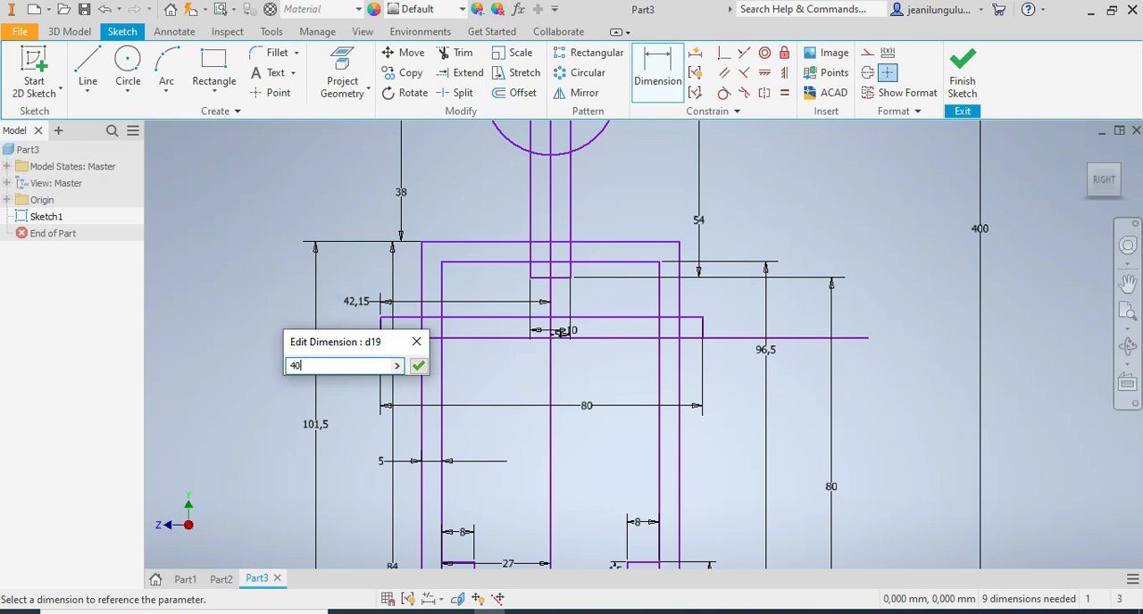
key(Return)
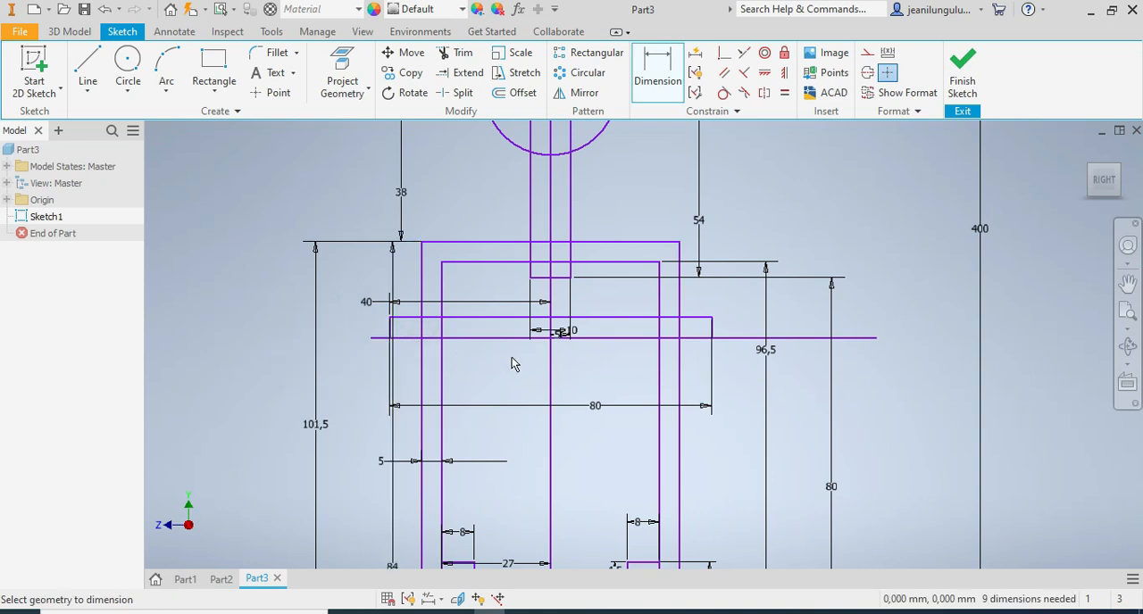
scroll(511, 357, down, 5)
scroll(521, 337, up, 4)
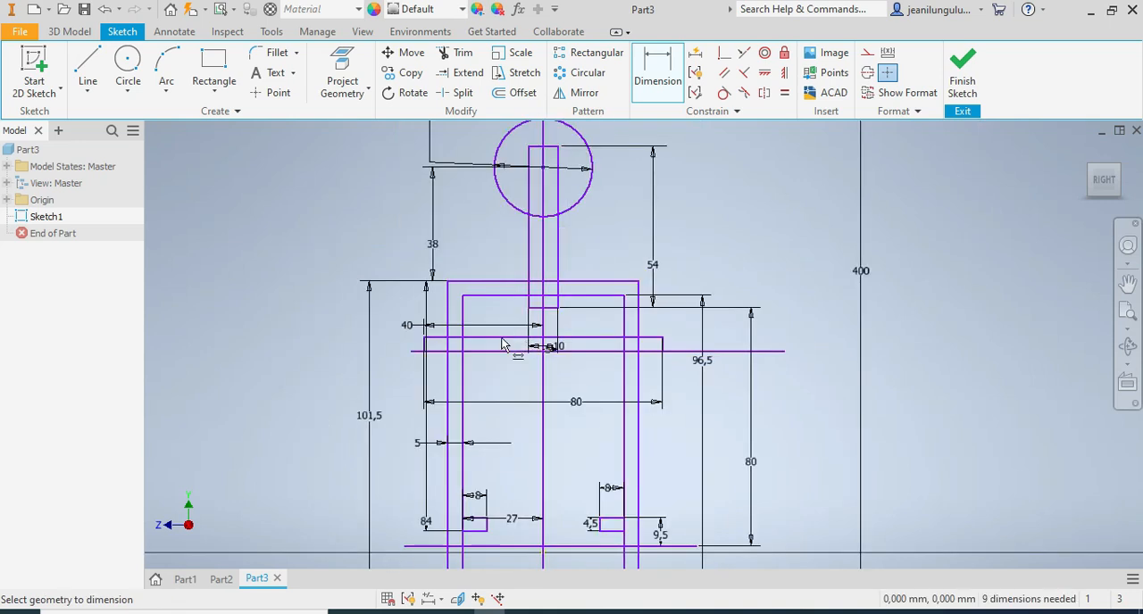
scroll(521, 375, down, 4)
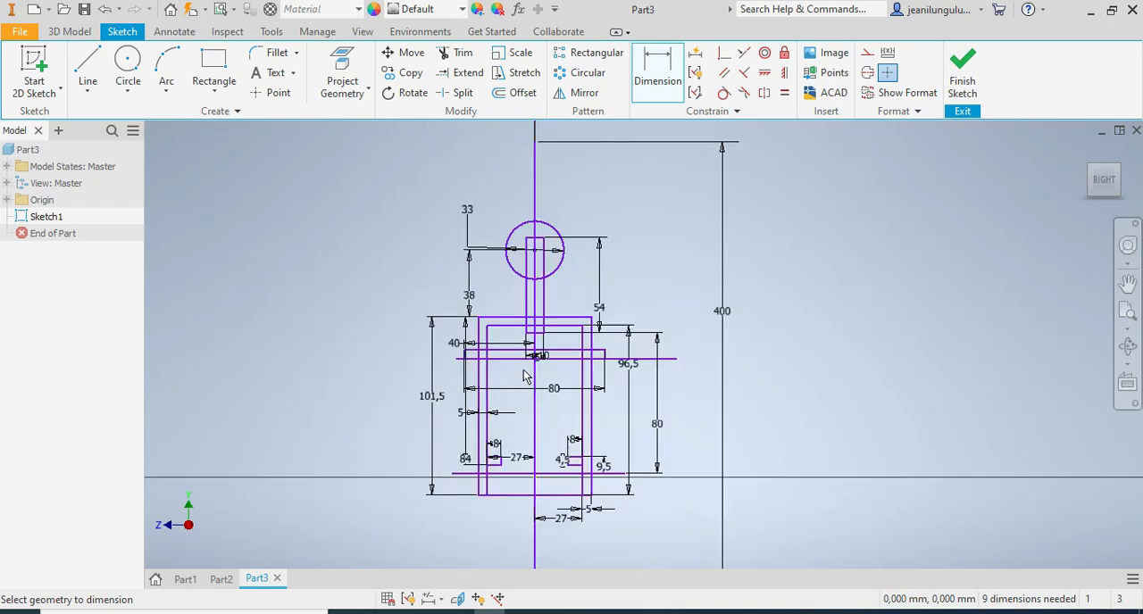
scroll(524, 376, up, 5)
scroll(497, 373, down, 3)
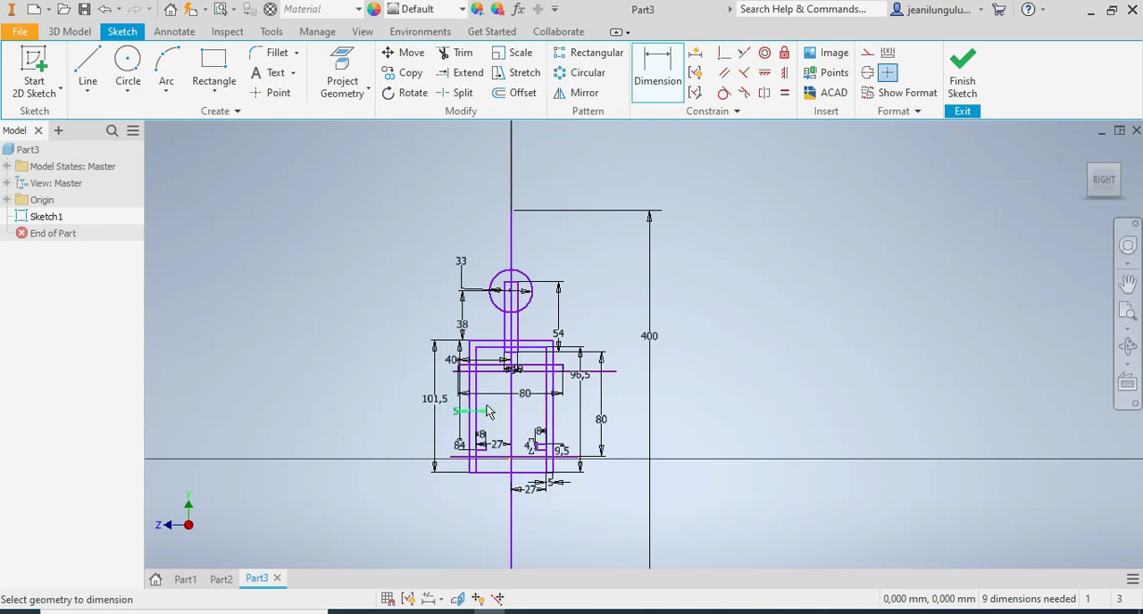
scroll(490, 414, up, 2)
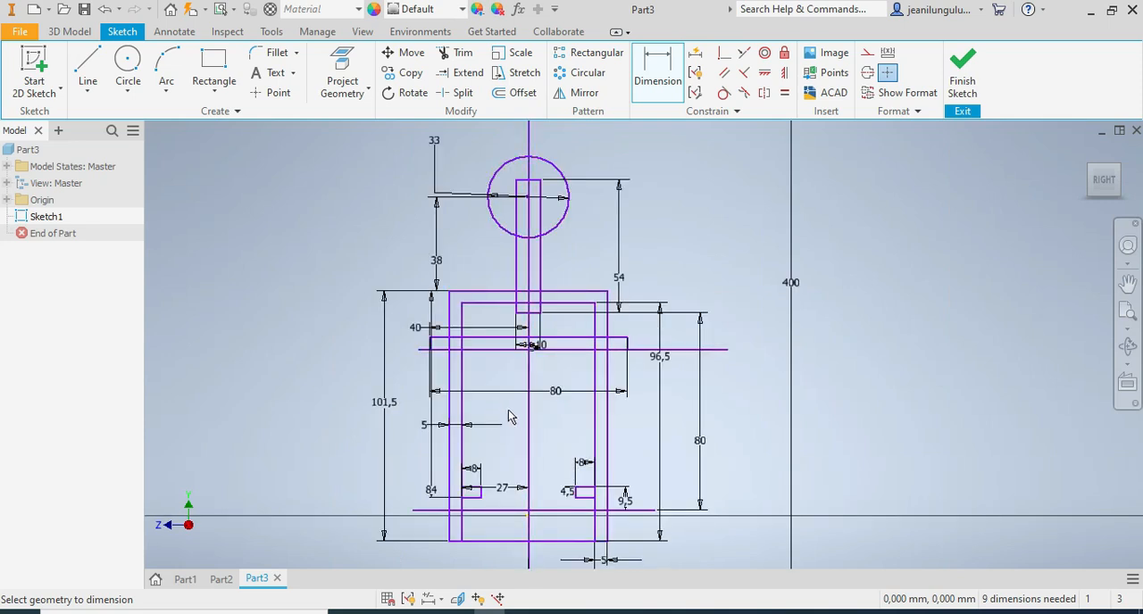
key(Escape)
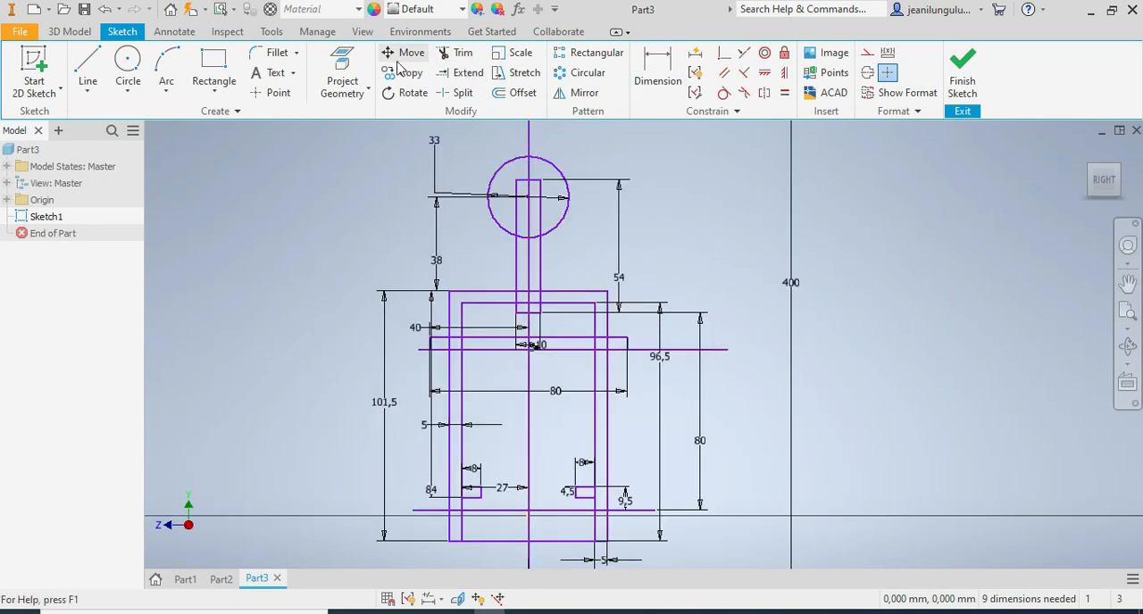
Trim away the right half of the circle up to the vertical centre line.
click(462, 53)
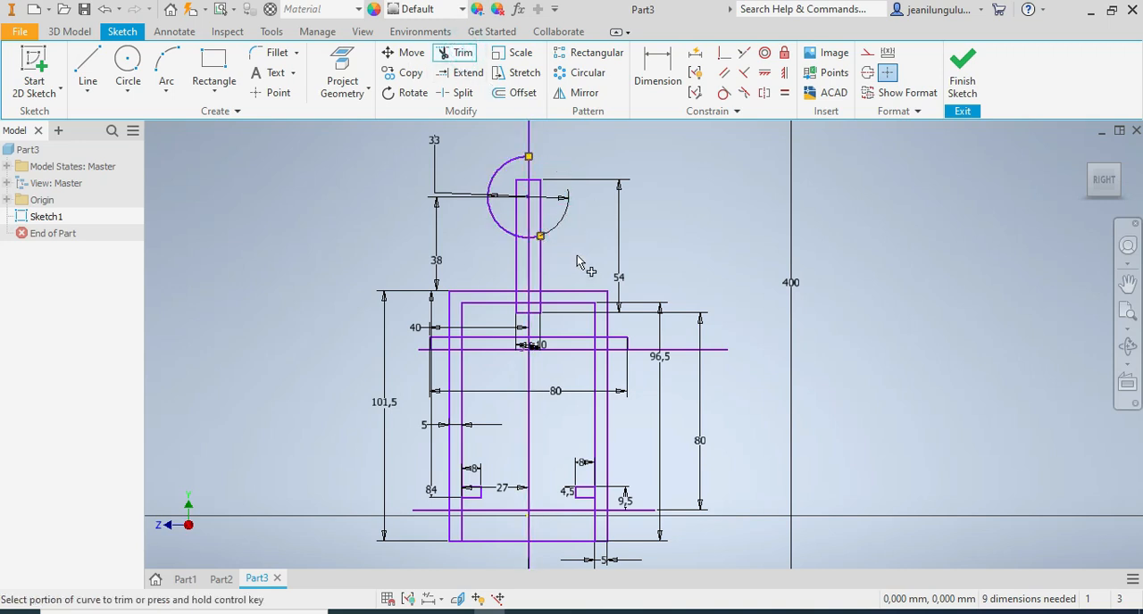
scroll(534, 243, up, 2)
scroll(572, 257, down, 4)
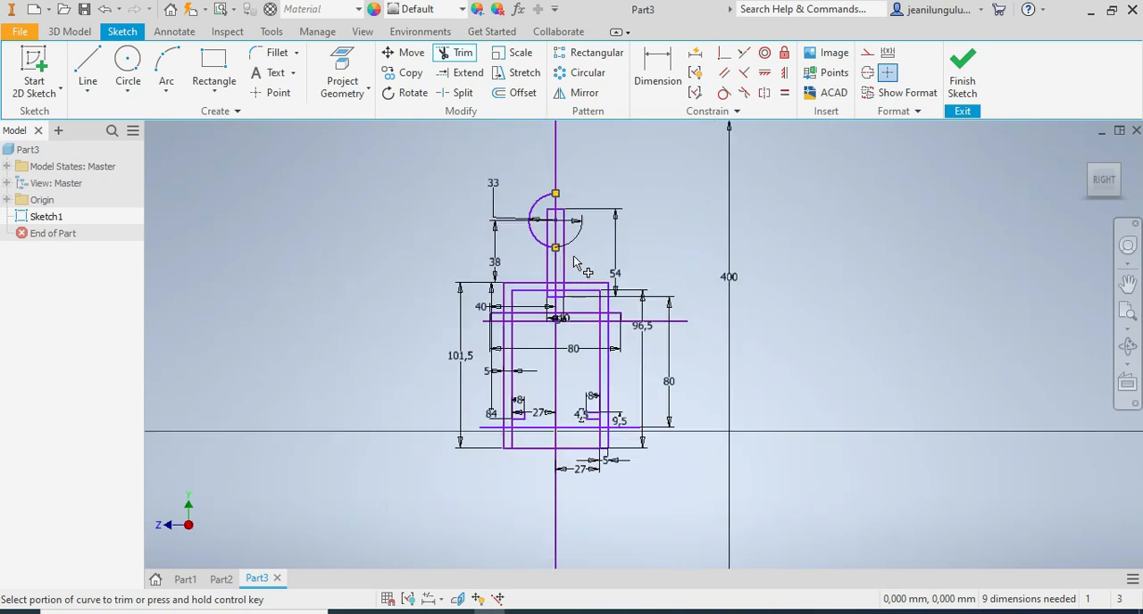
scroll(576, 268, up, 3)
Remove the stem rectangle's right edge, trimming its upper portions and deleting the leftover segment below the U-shape's inner top edge.
click(560, 259)
scroll(560, 334, up, 2)
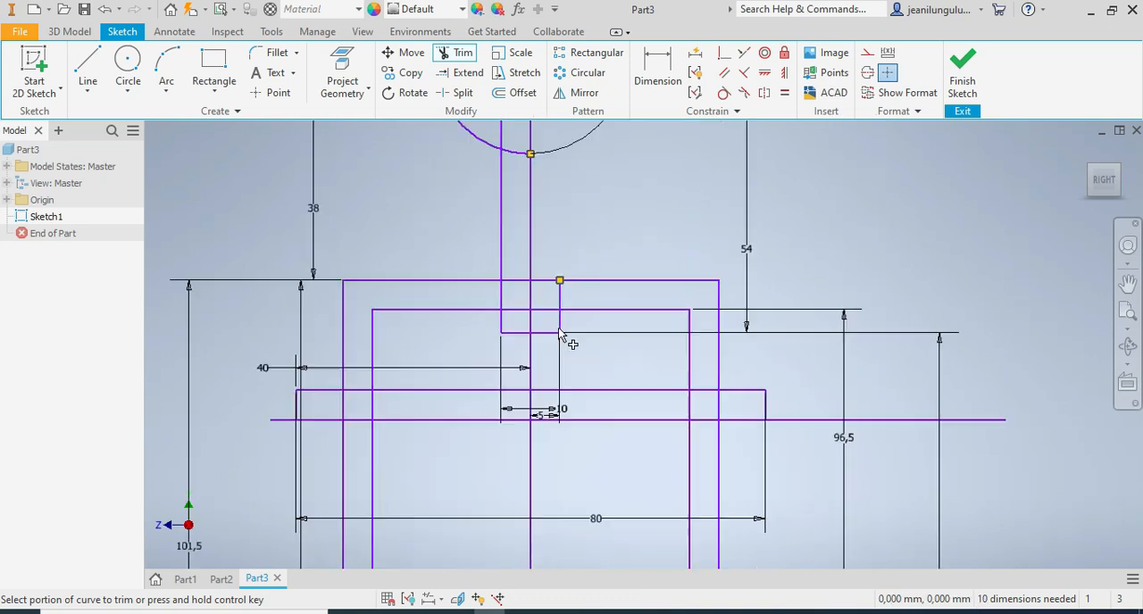
scroll(560, 330, up, 2)
click(560, 265)
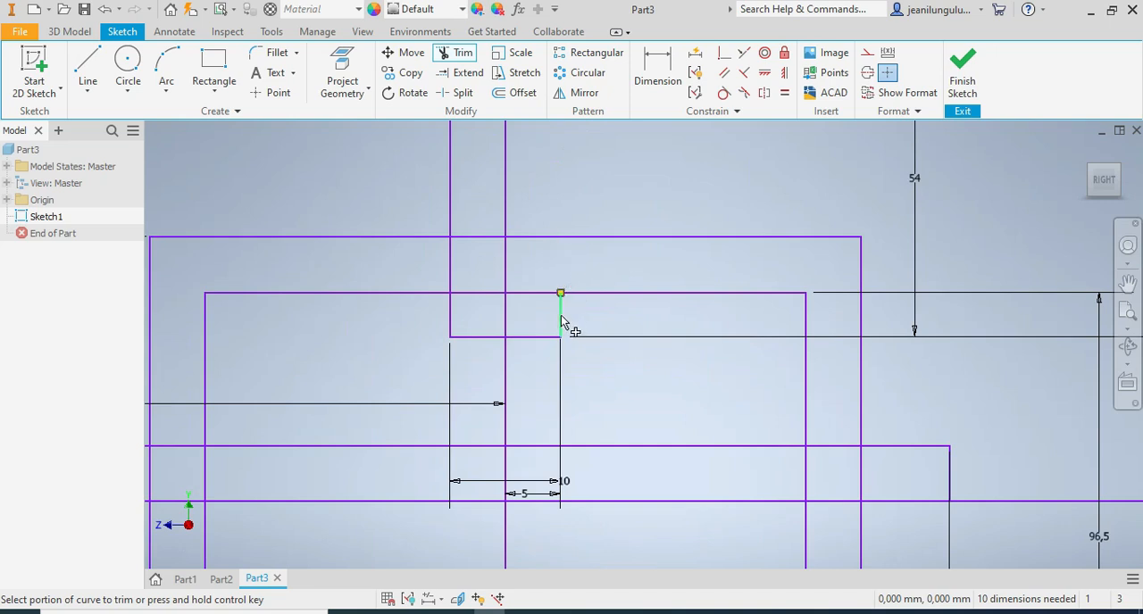
click(561, 318)
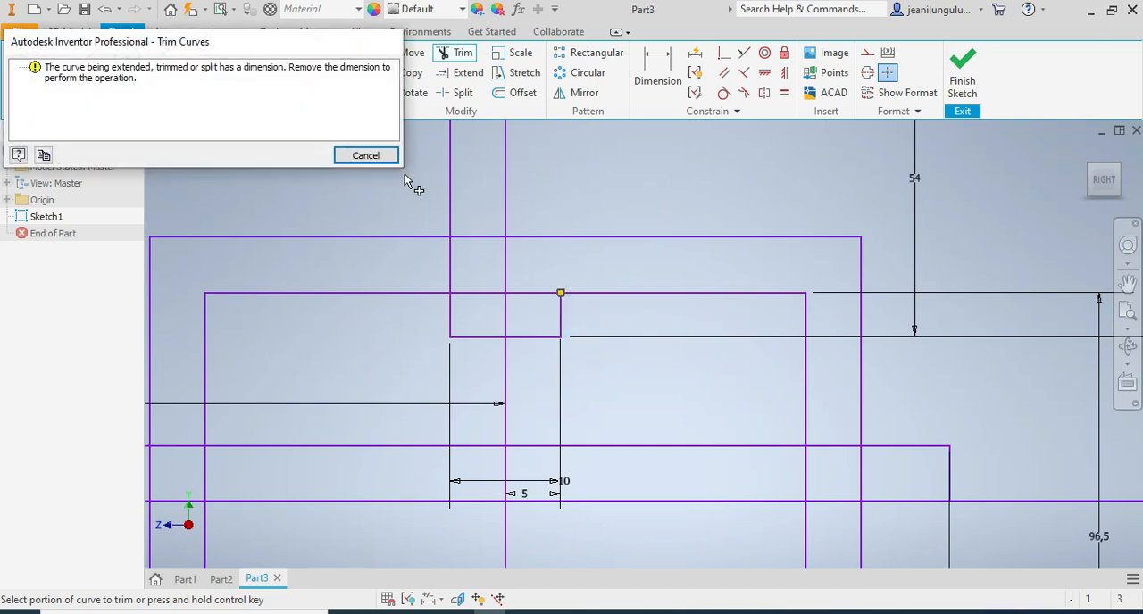
key(Escape)
click(560, 322)
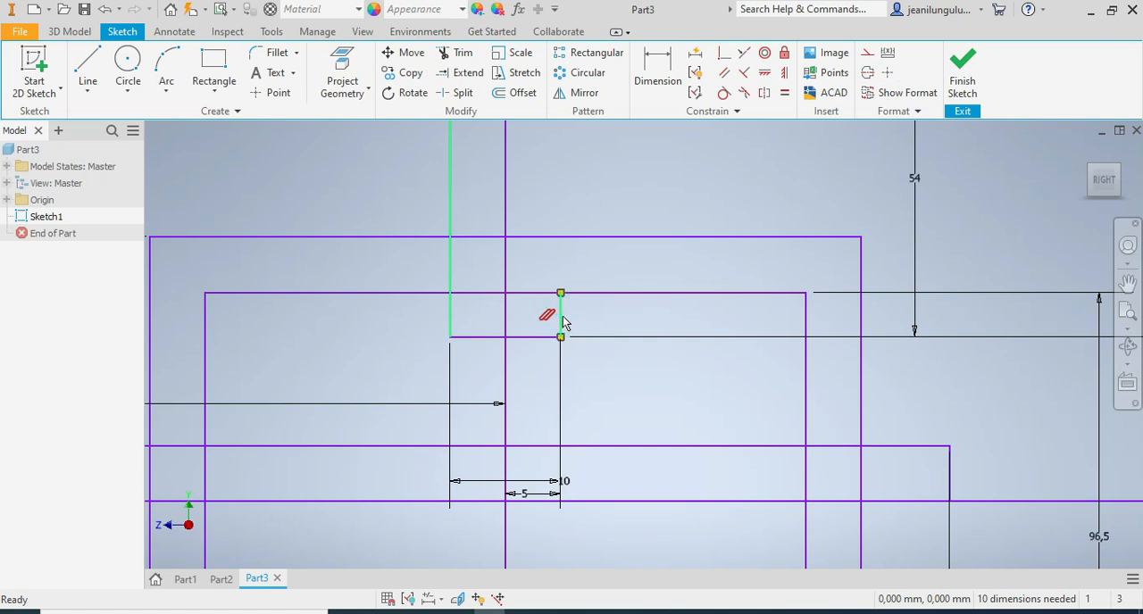
key(Delete)
key(Home)
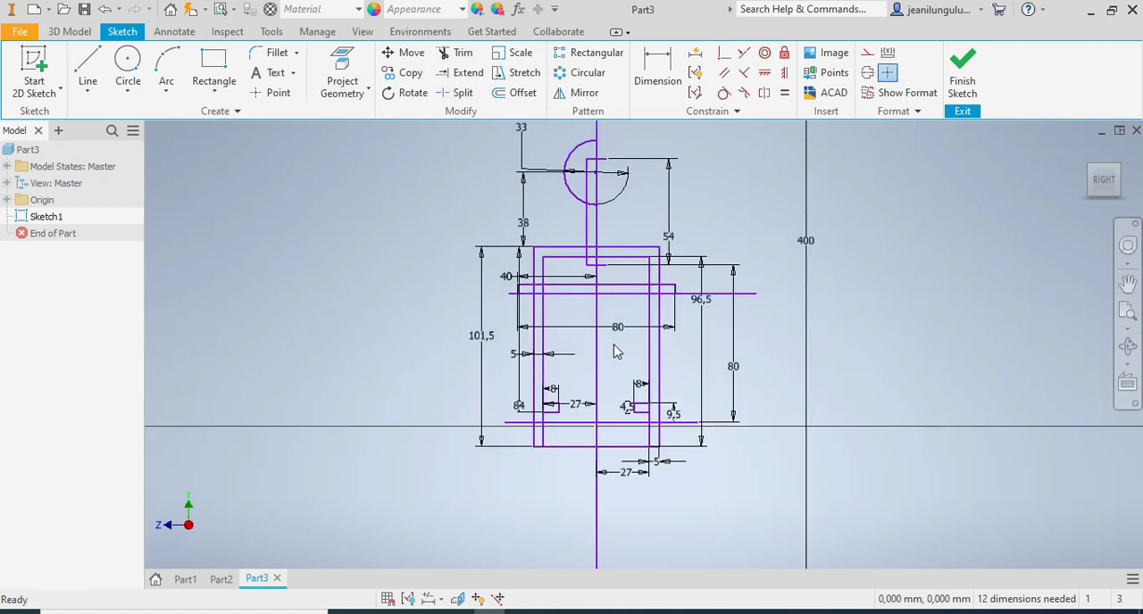
Remove the bottom line between the two legs of the U-shape, including the leftover stub beside the right leg.
scroll(587, 361, up, 3)
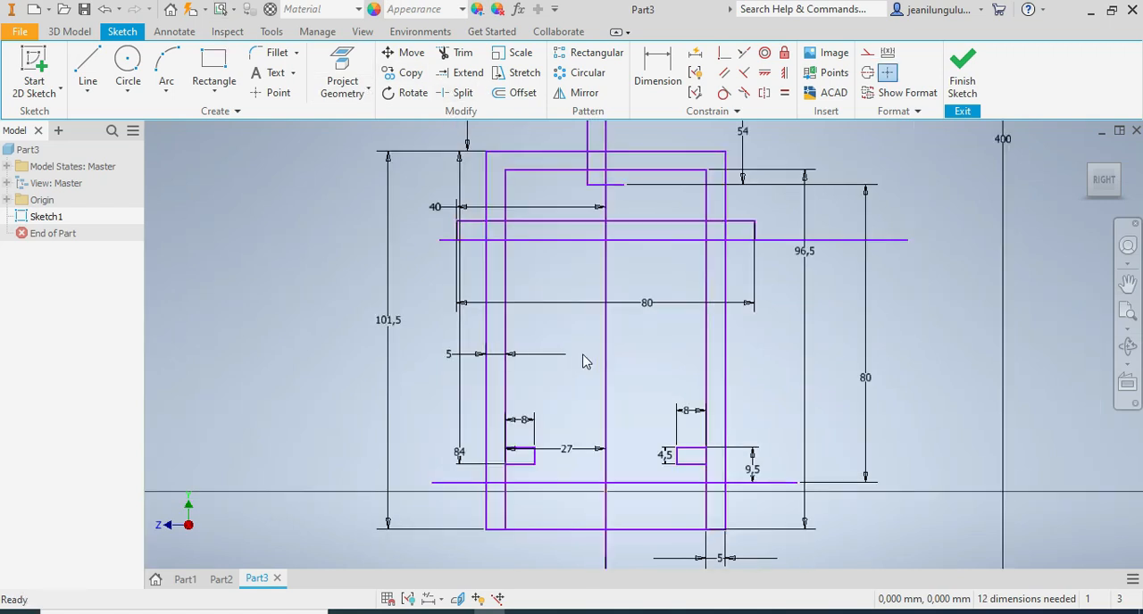
click(459, 51)
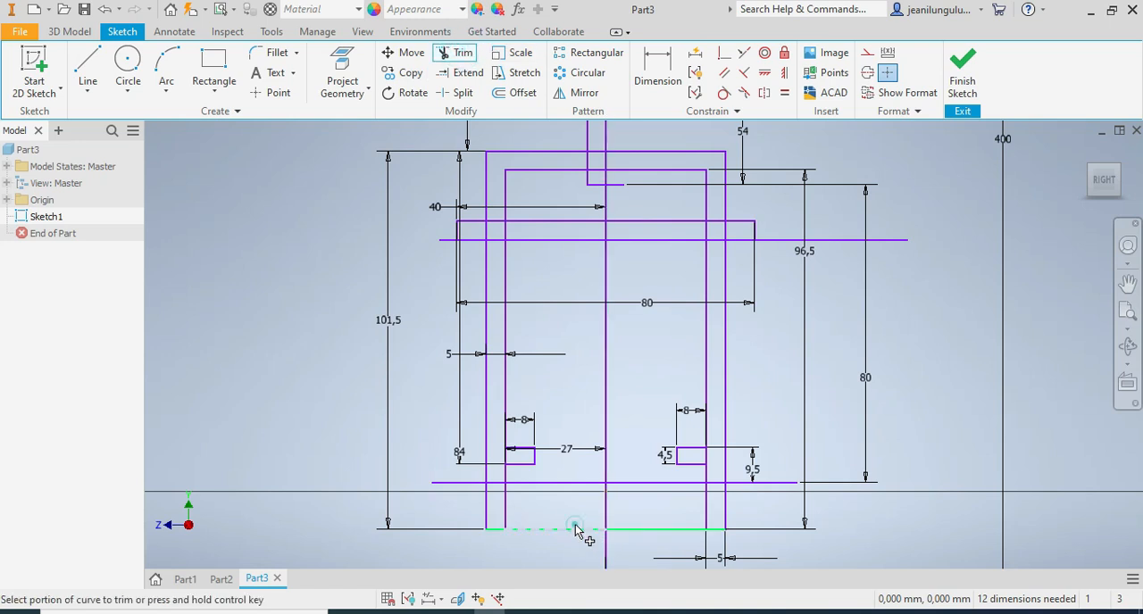
click(575, 530)
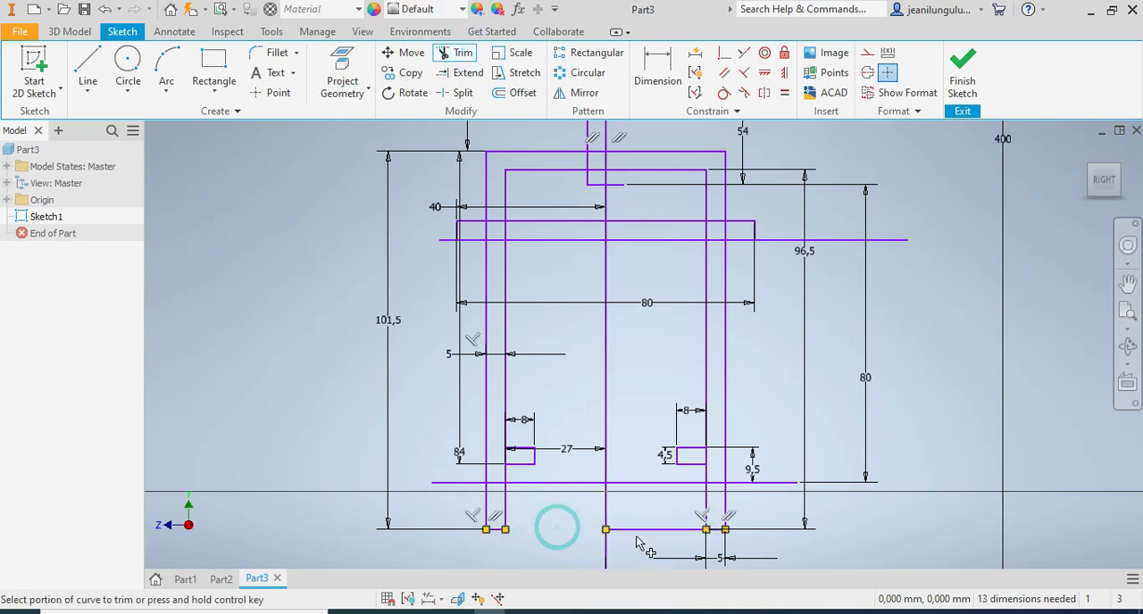
click(648, 531)
scroll(675, 528, down, 3)
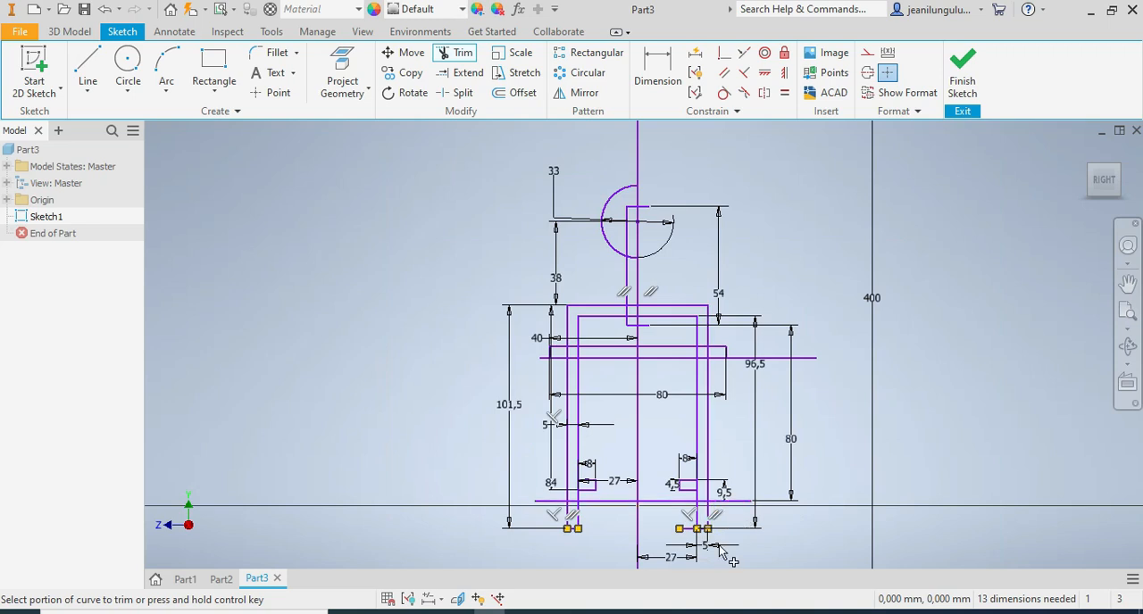
scroll(719, 548, up, 3)
click(659, 514)
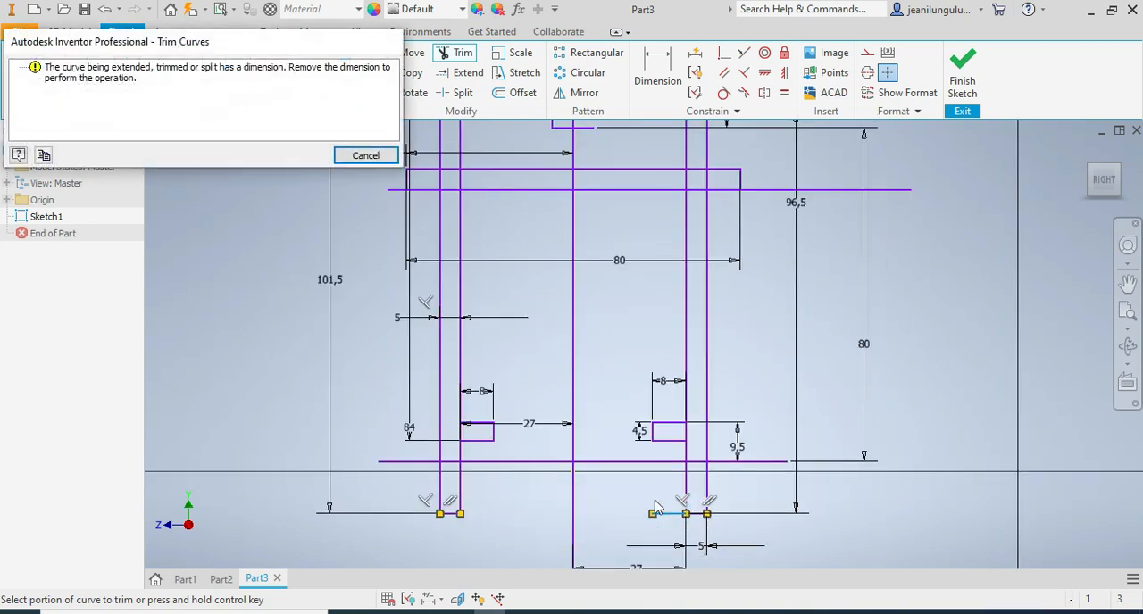
key(Escape)
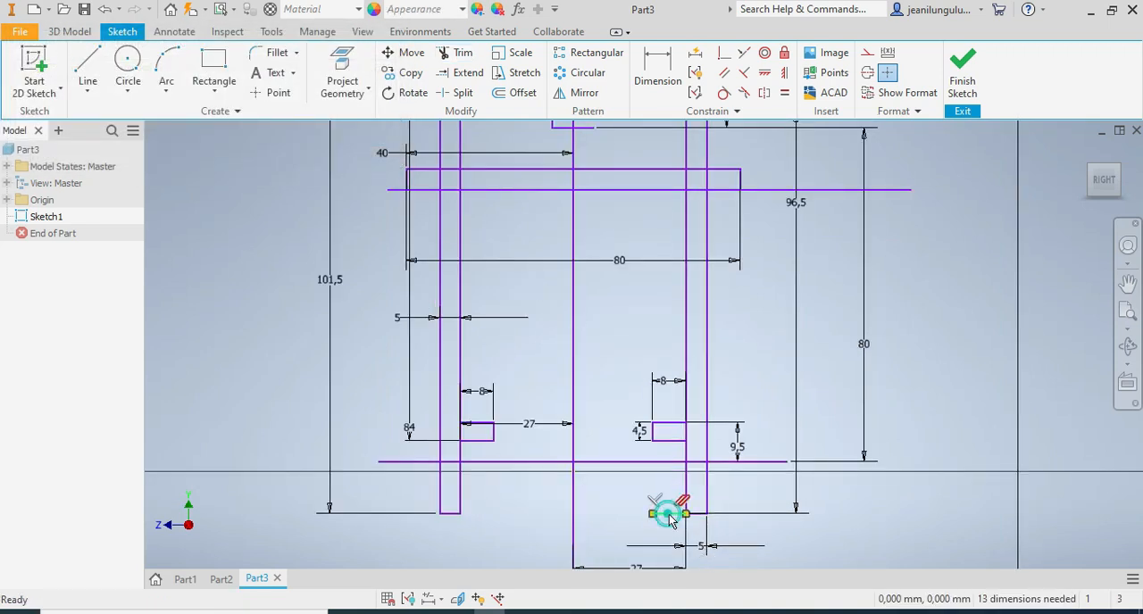
Revolve the remaining half-circle profile 360 degrees about the vertical centre line to form the ball.
scroll(715, 515, down, 5)
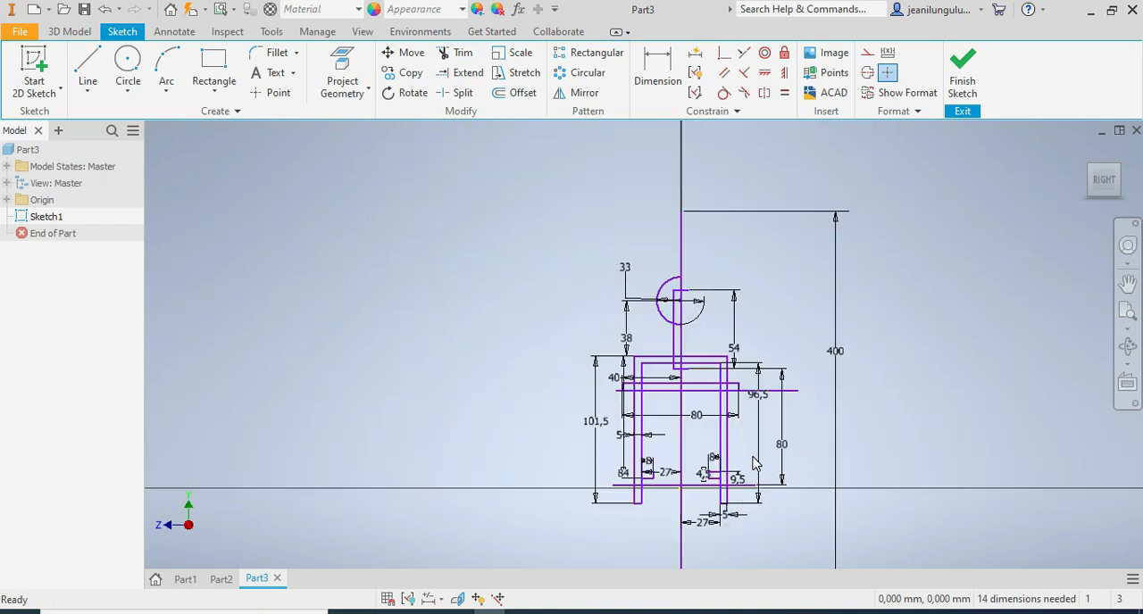
scroll(743, 491, up, 3)
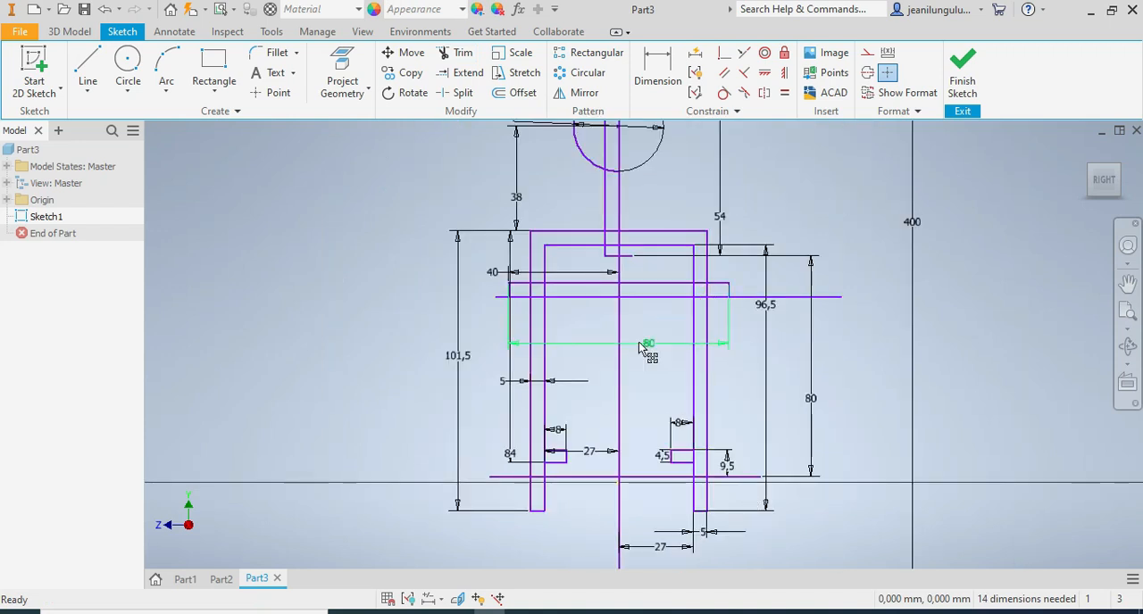
scroll(725, 317, down, 2)
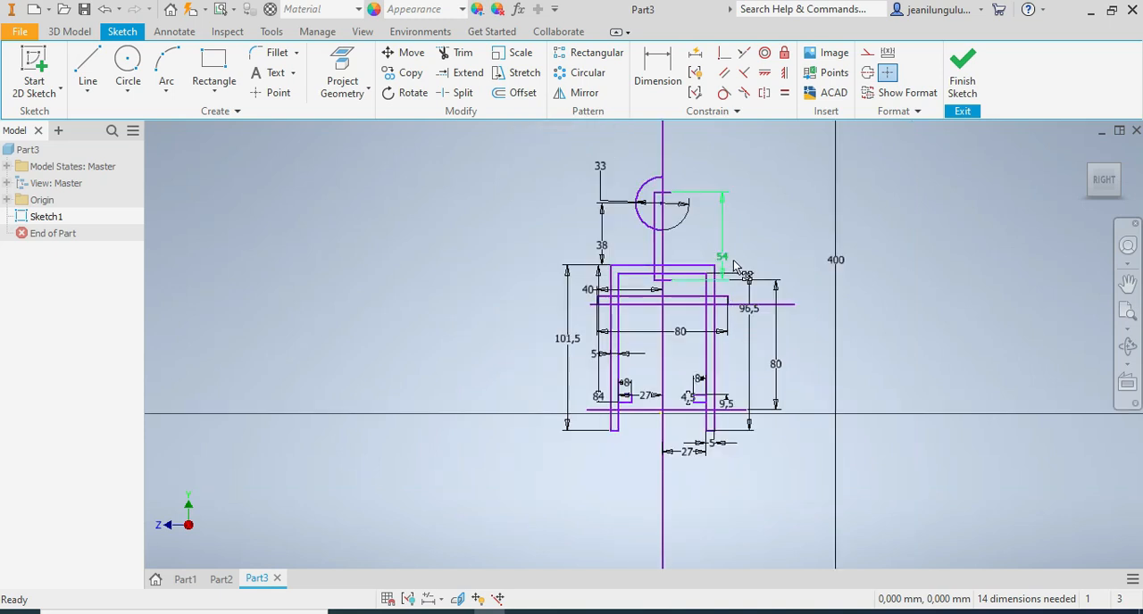
scroll(734, 260, up, 3)
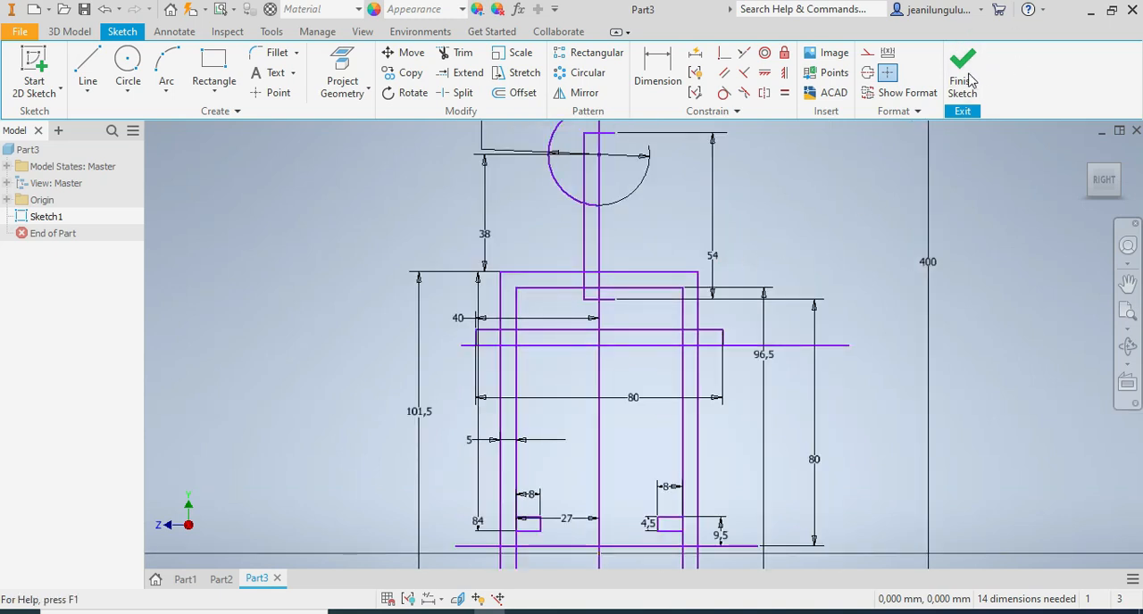
click(71, 31)
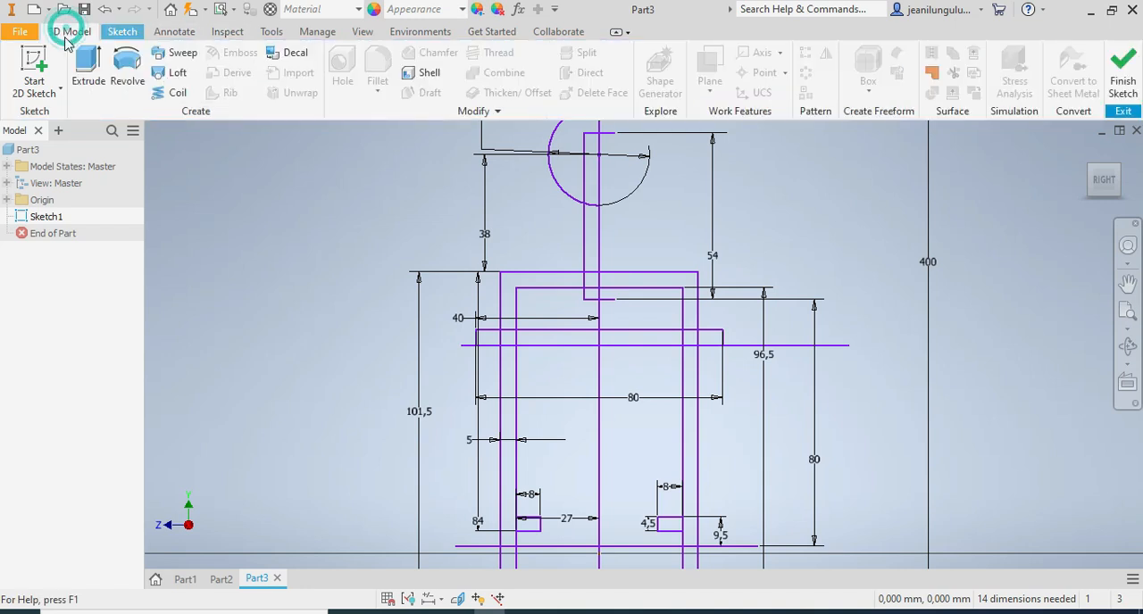
click(127, 63)
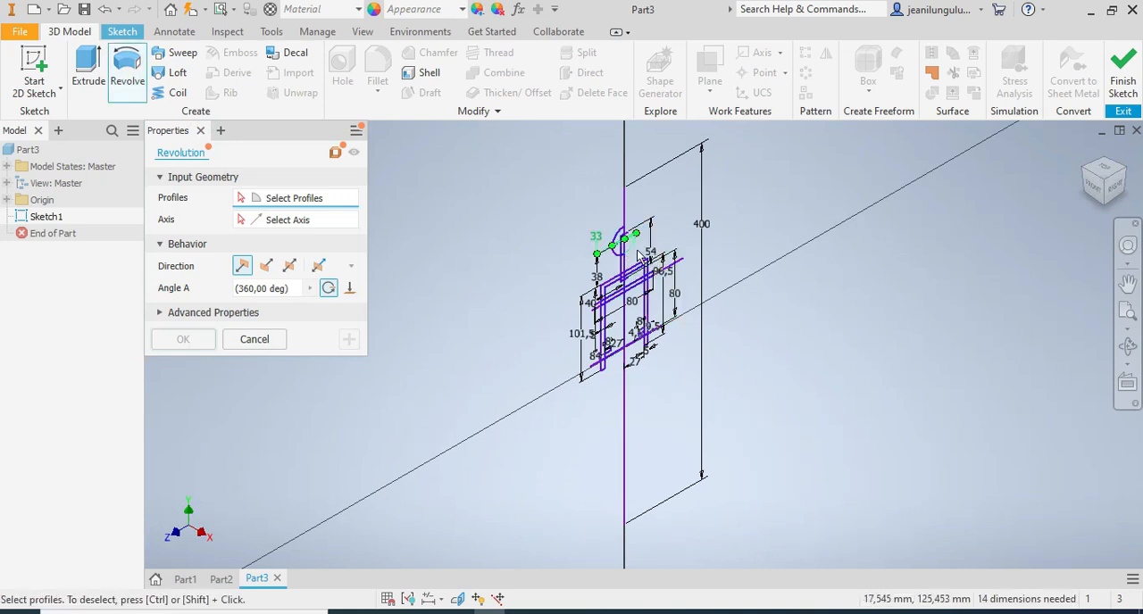
scroll(624, 250, up, 5)
click(569, 252)
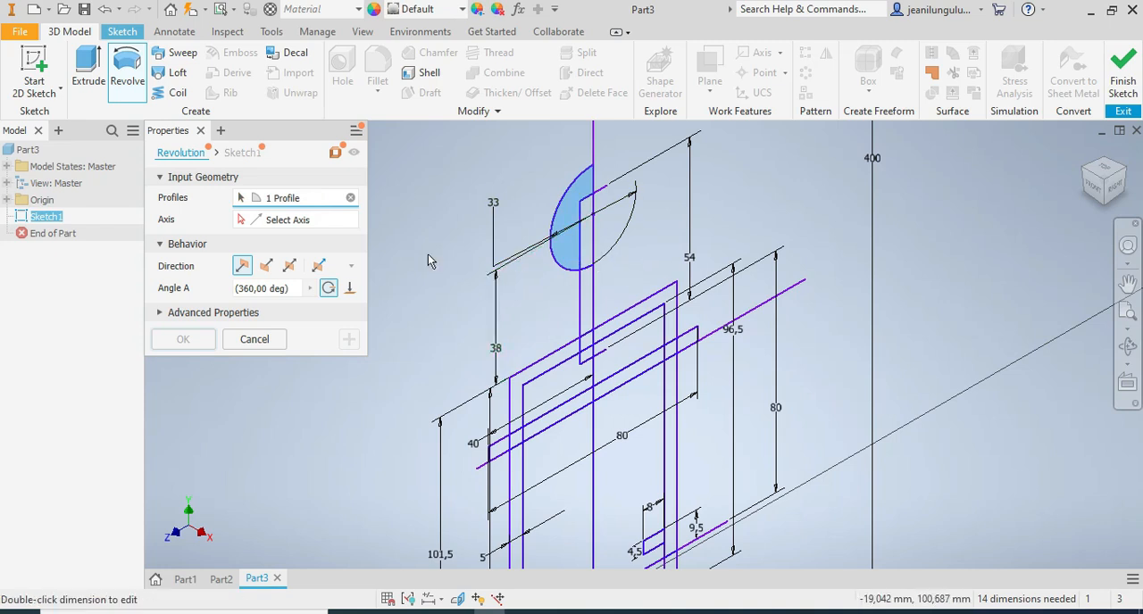
click(299, 223)
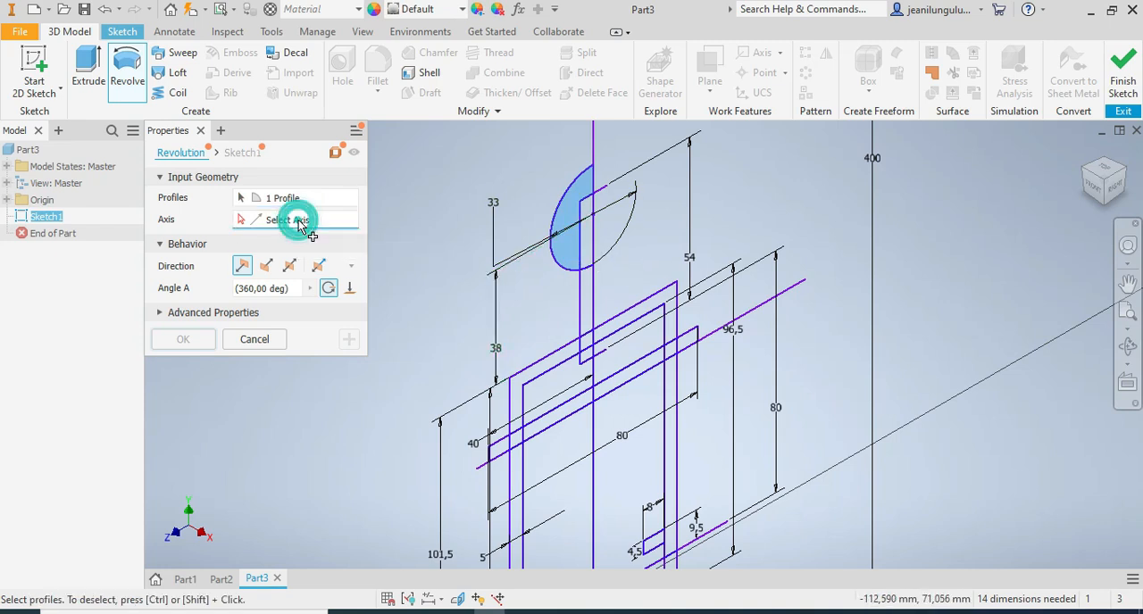
click(593, 483)
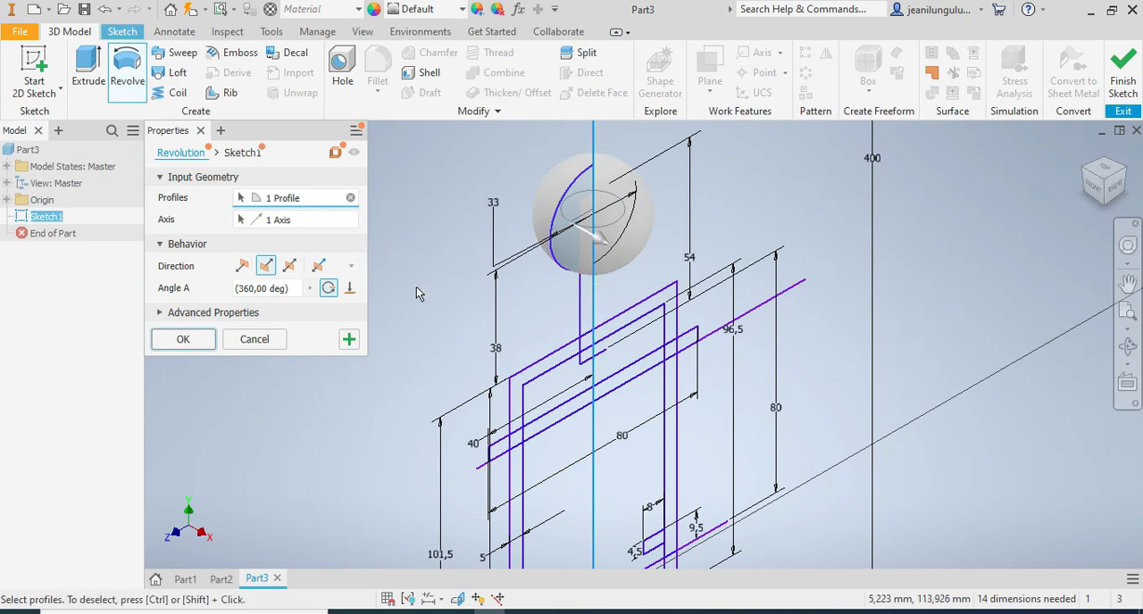
click(194, 340)
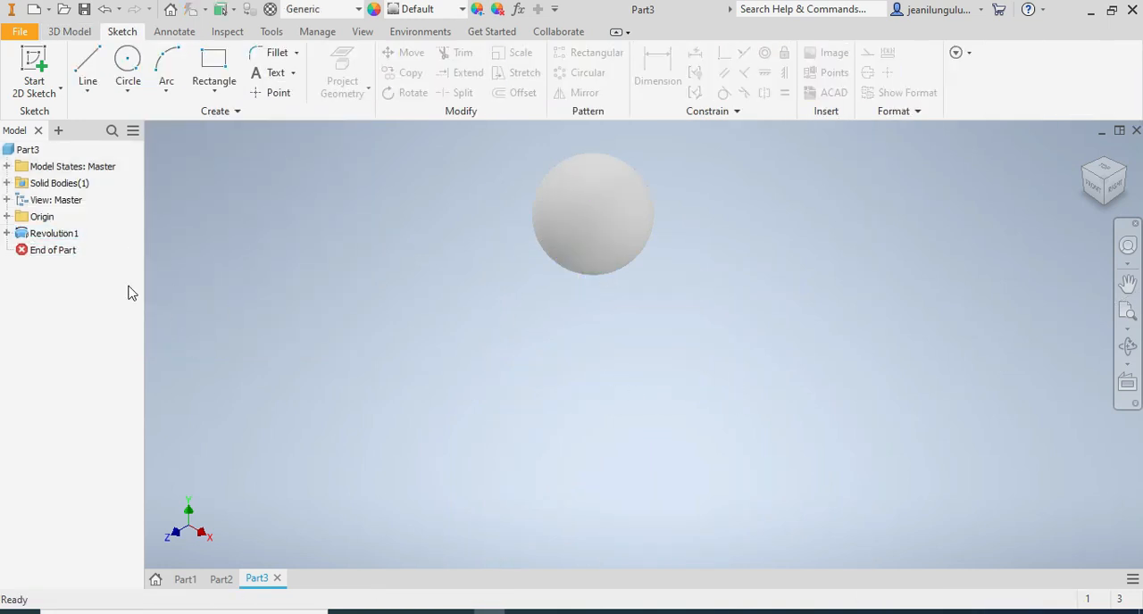
Make the base sketch under the ball's revolution visible again so its other profiles can be reused.
click(7, 234)
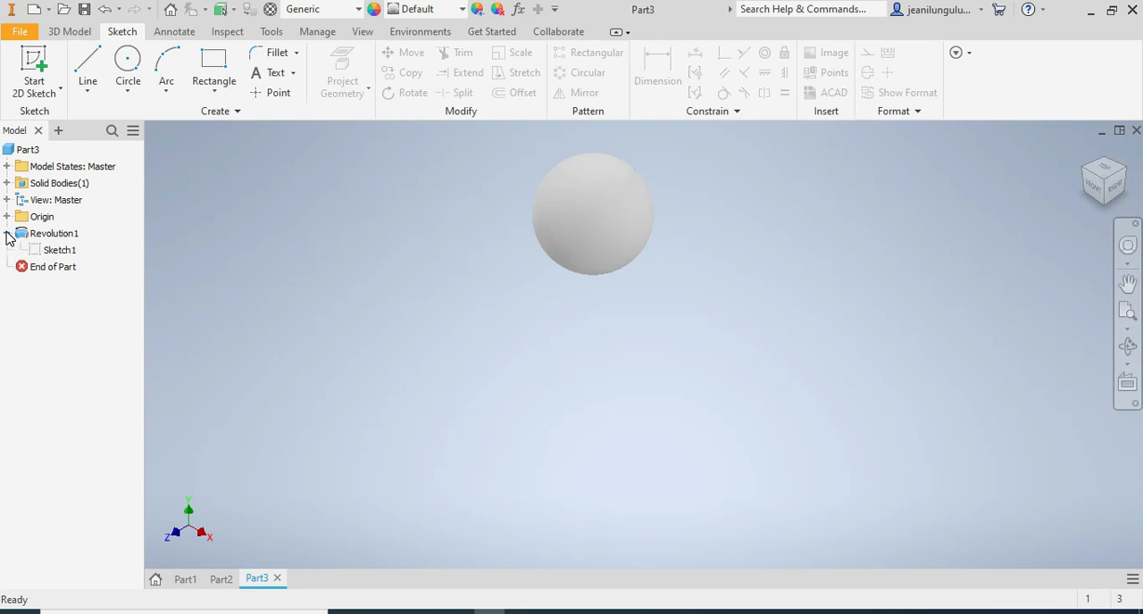
right_click(56, 255)
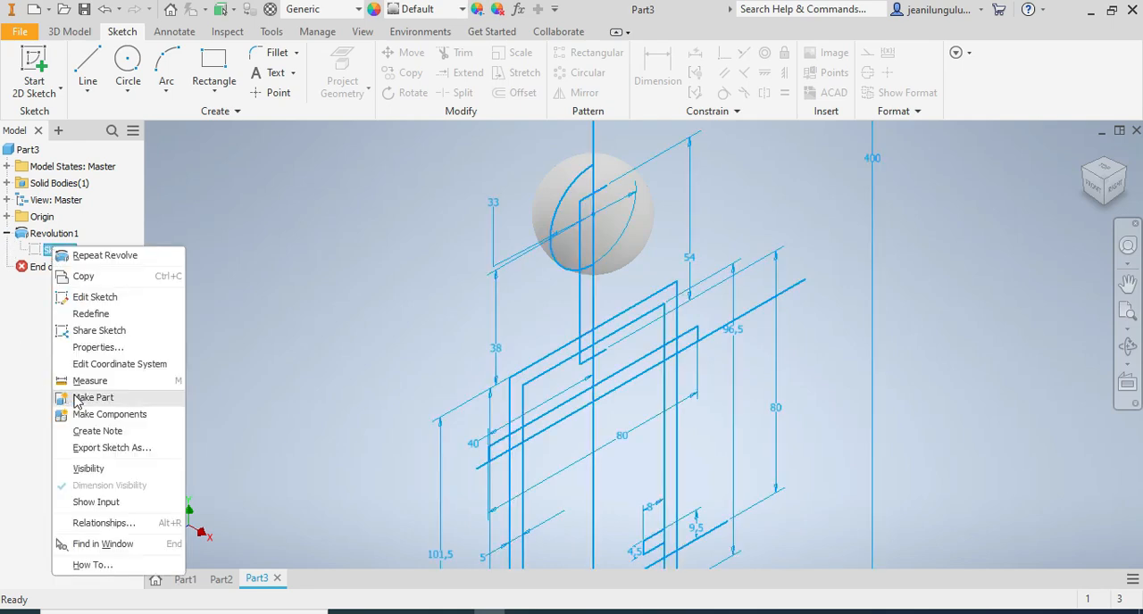
click(88, 469)
scroll(683, 496, down, 5)
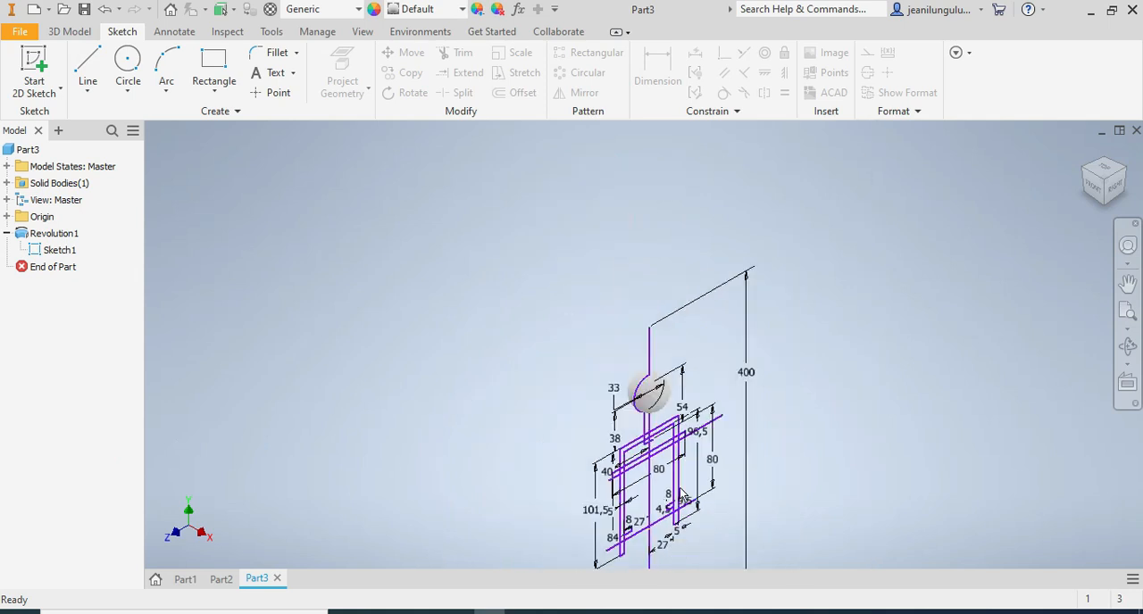
scroll(680, 561, up, 3)
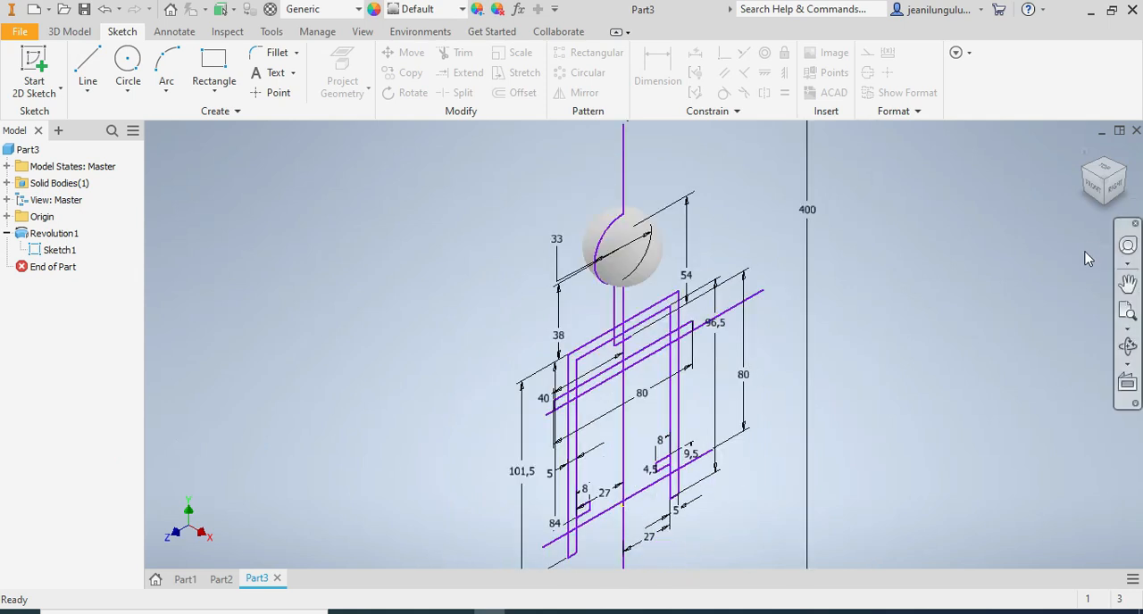
Revolve the two stem profile regions below the ball 360 degrees about the vertical centre line to form the stem.
drag(1087, 174, 1074, 164)
click(70, 31)
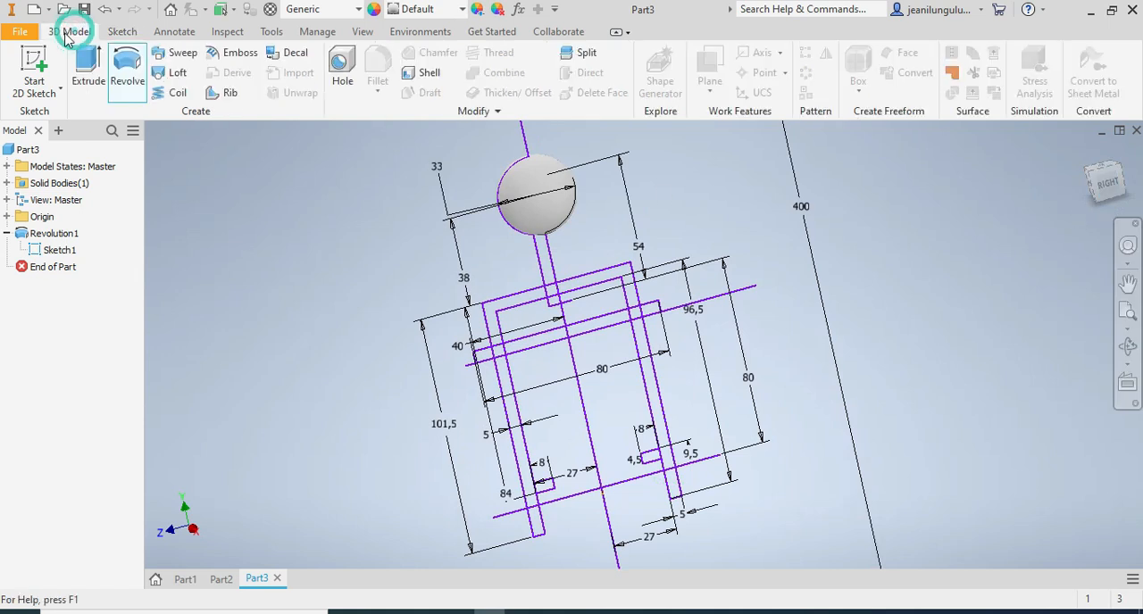
click(126, 82)
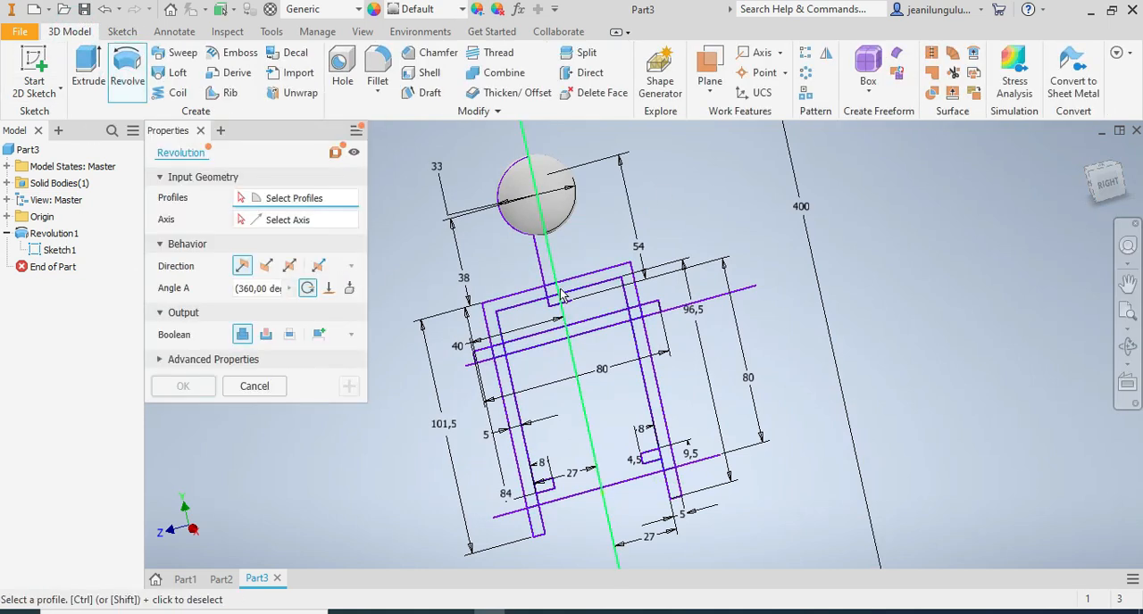
scroll(550, 273, up, 5)
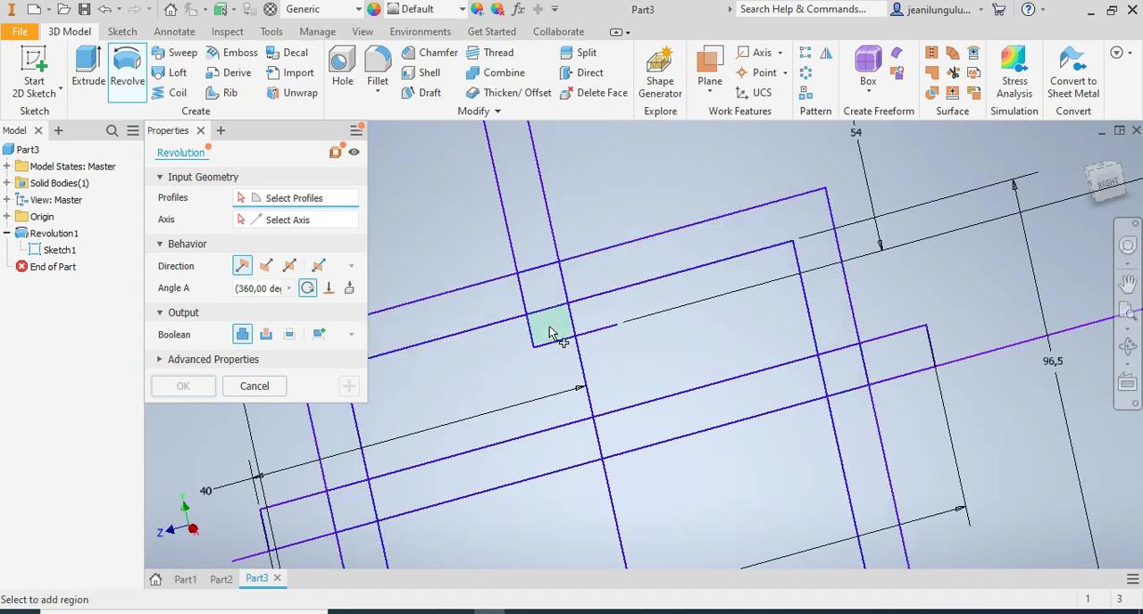
click(553, 329)
click(541, 255)
scroll(545, 339, down, 8)
scroll(599, 514, up, 3)
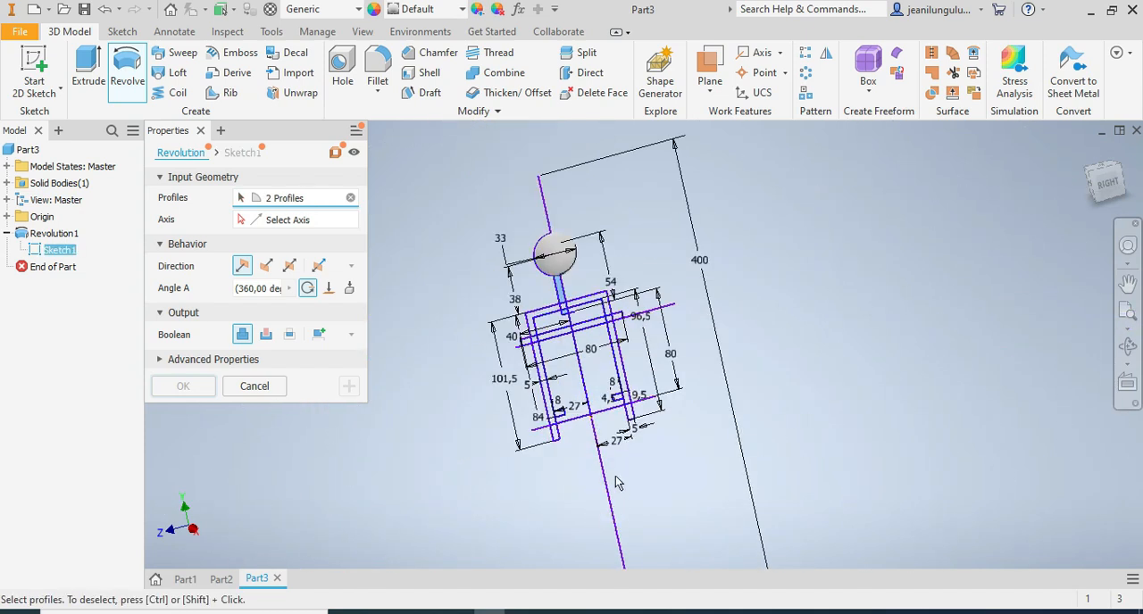
scroll(603, 393, up, 3)
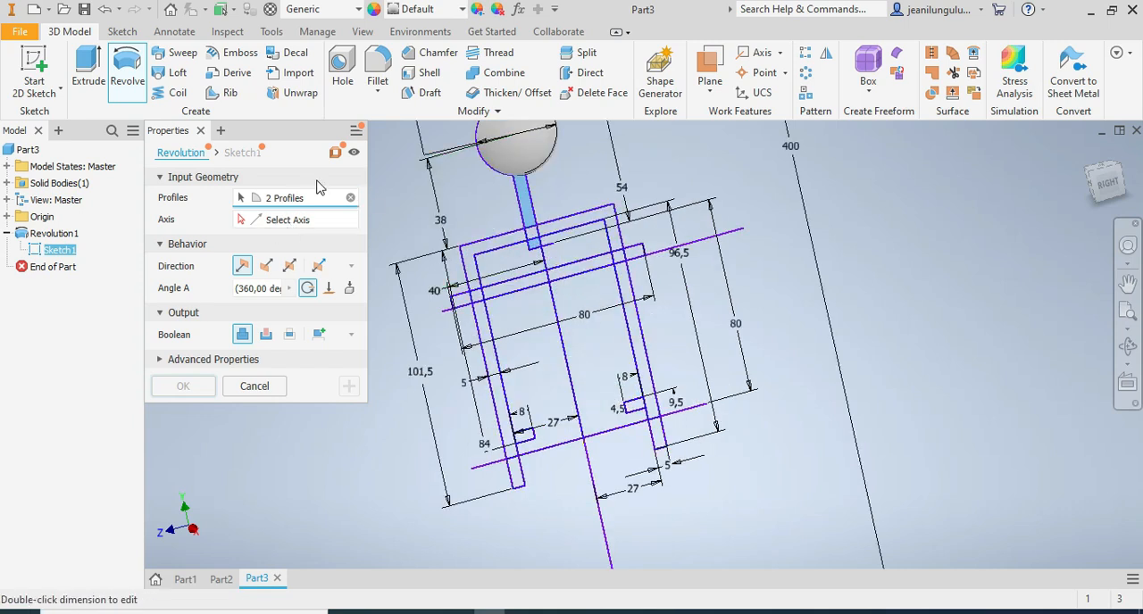
click(289, 221)
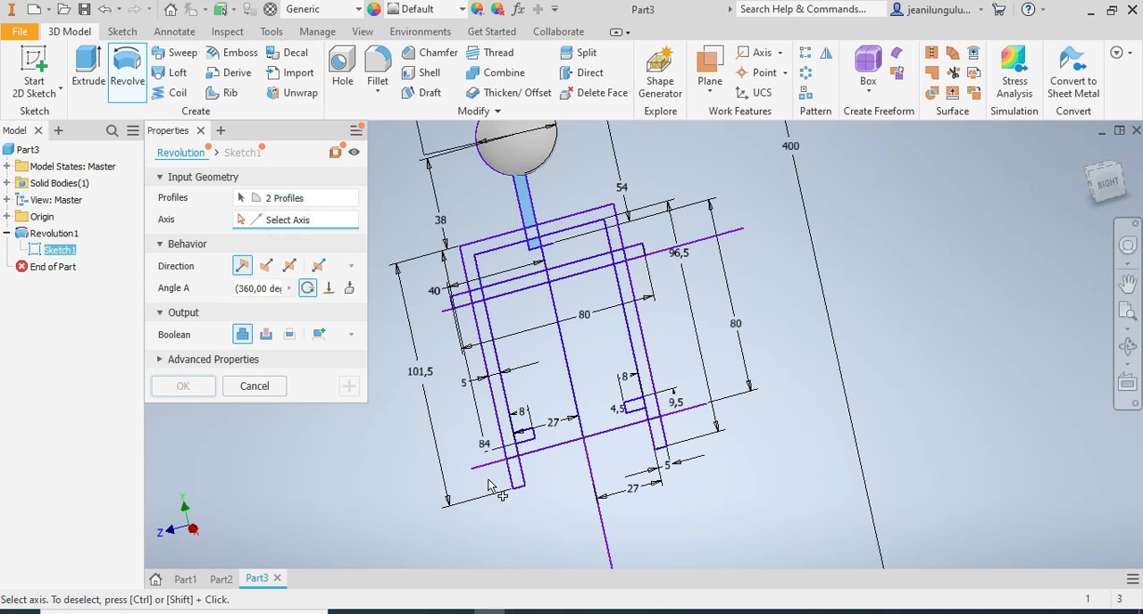
click(600, 535)
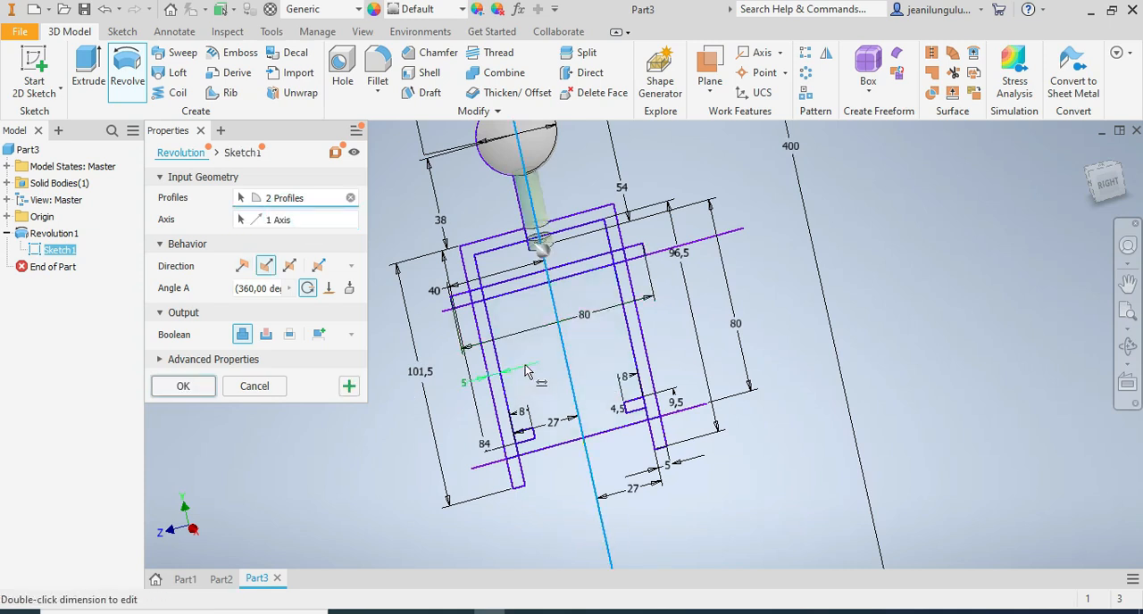
click(182, 387)
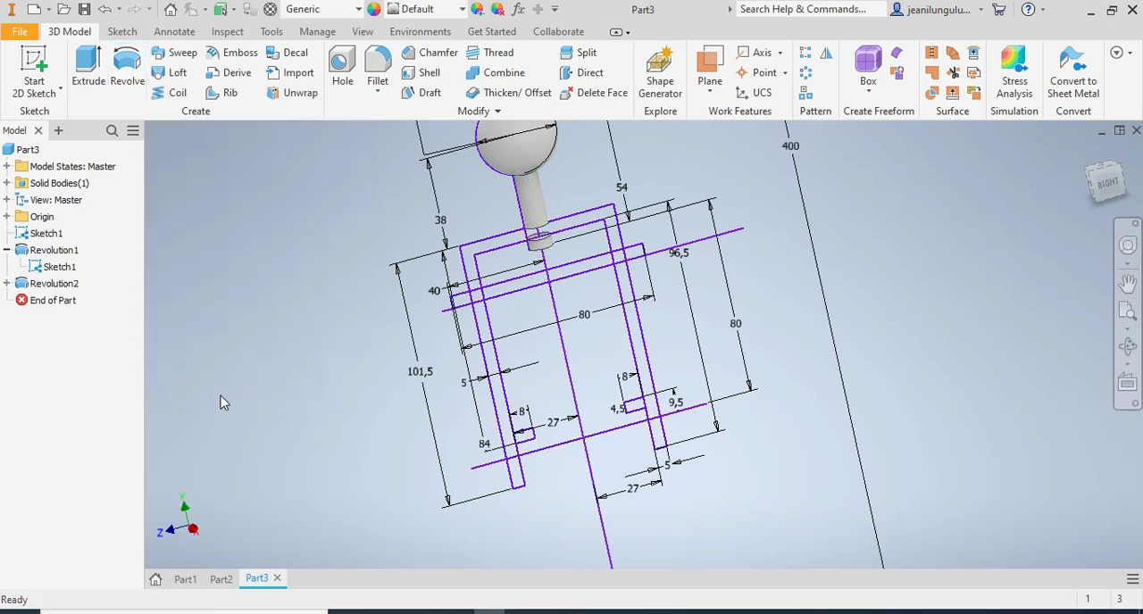
Revolve the 80 mm long horizontal rectangle across the legs 360 degrees about the line along its lower edge to form the cross pin.
click(127, 67)
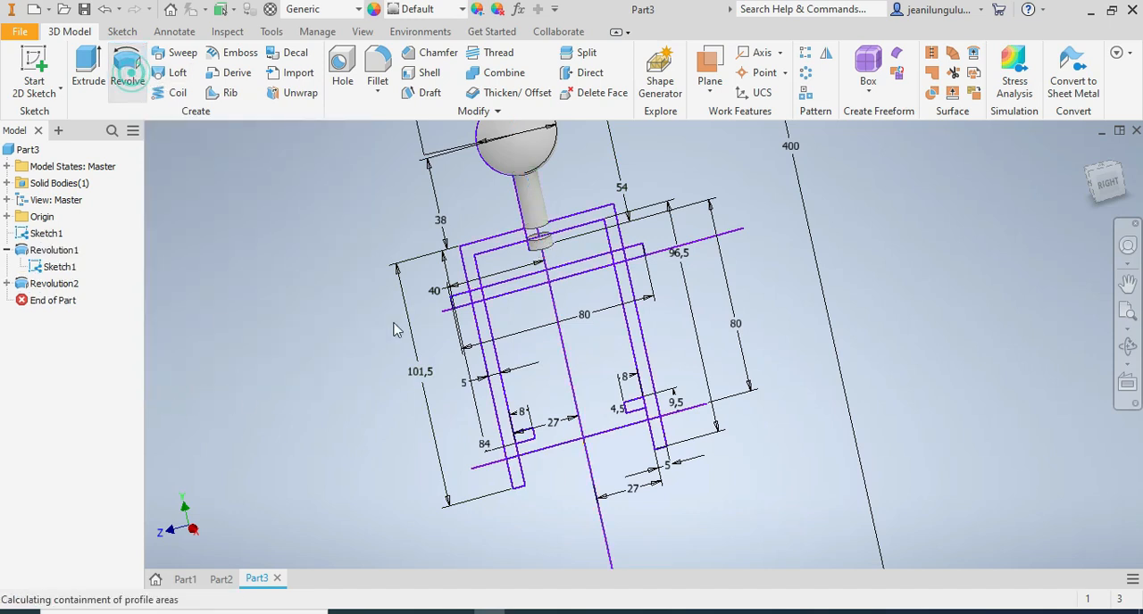
click(525, 287)
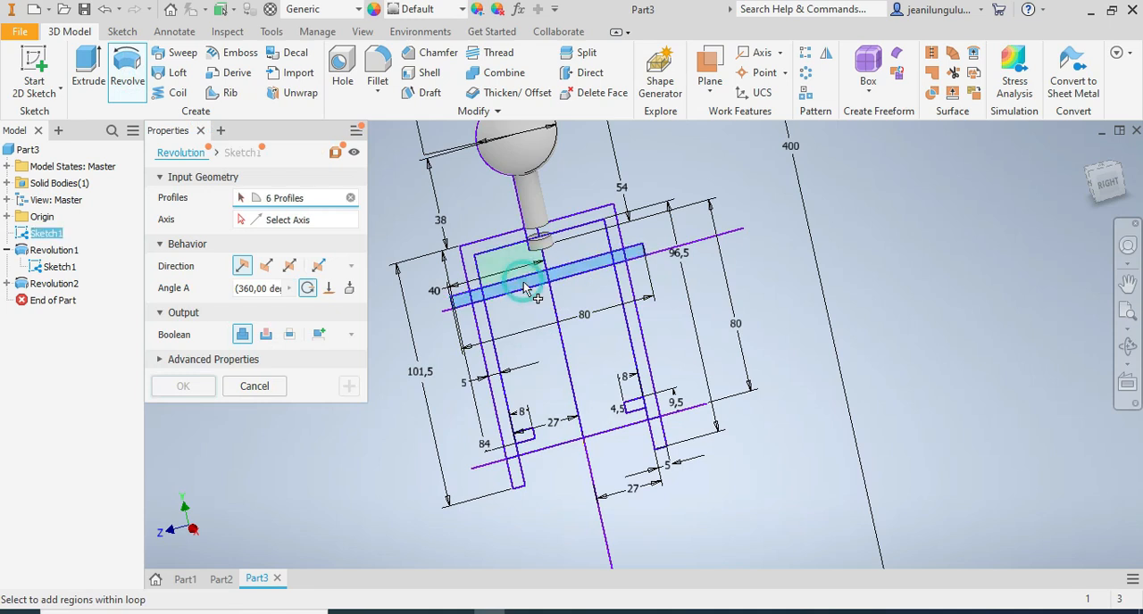
click(279, 222)
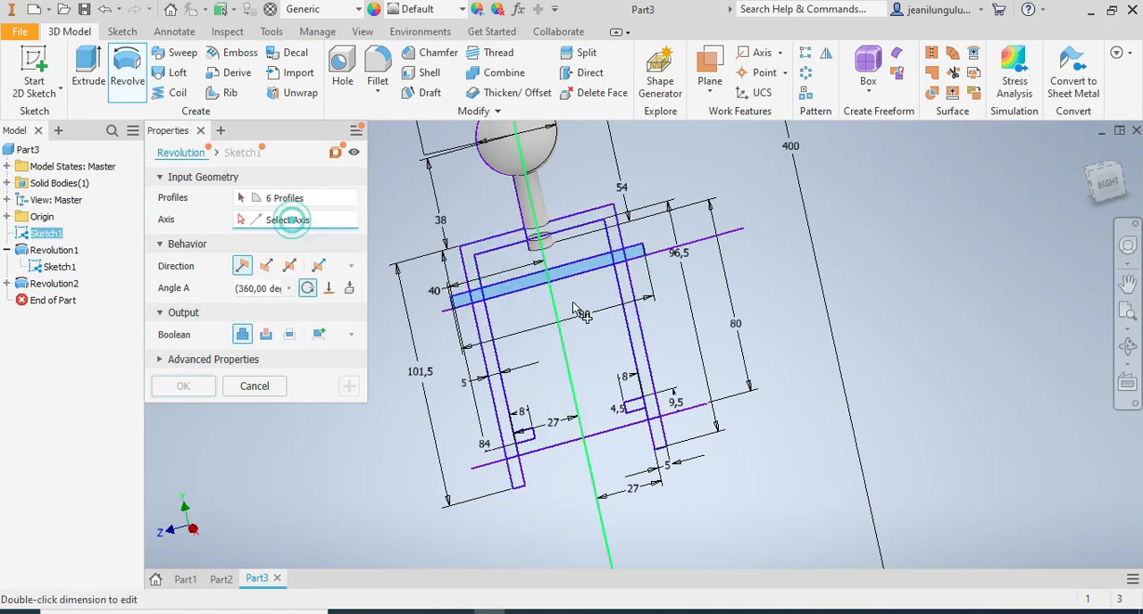
click(699, 245)
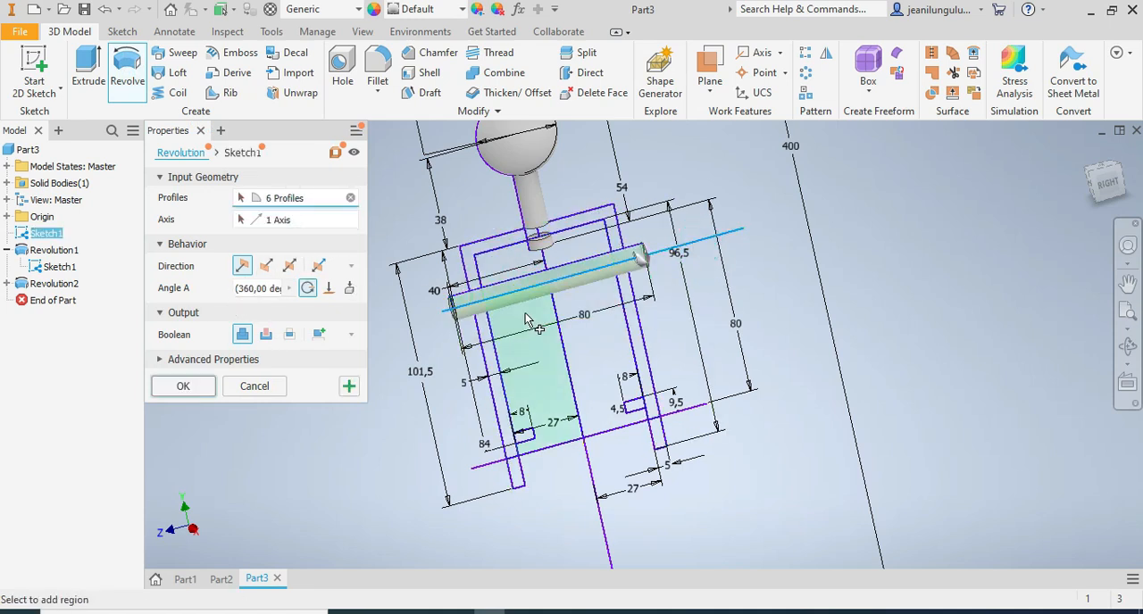
click(198, 389)
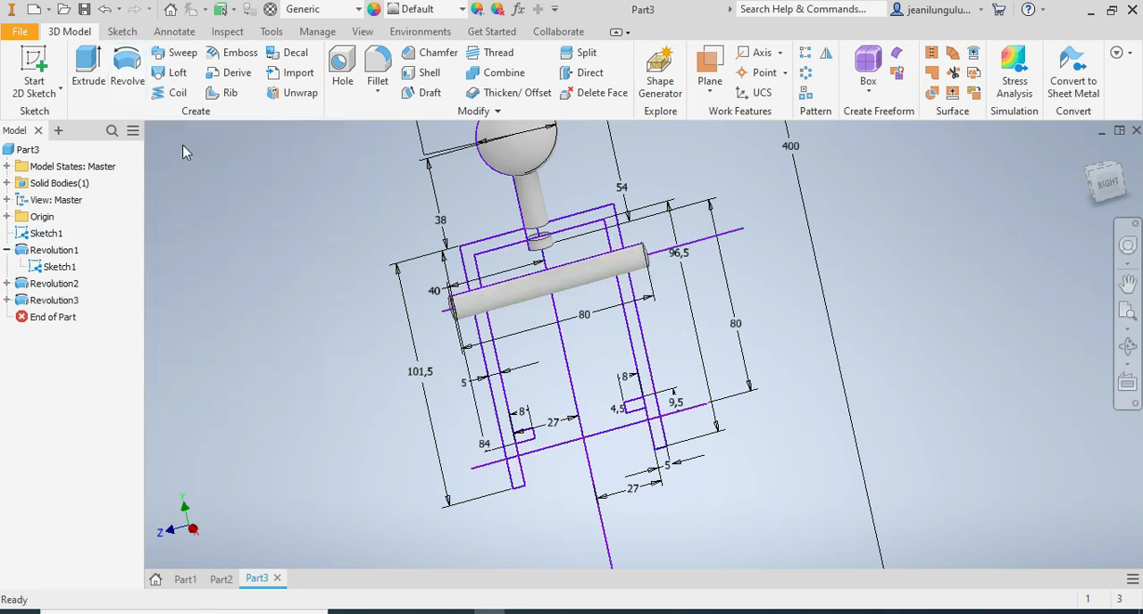
Revolve both small 8 by 4.5 mm rectangles inside the legs 360 degrees about the lower horizontal line to form two rings.
click(128, 72)
scroll(475, 445, up, 3)
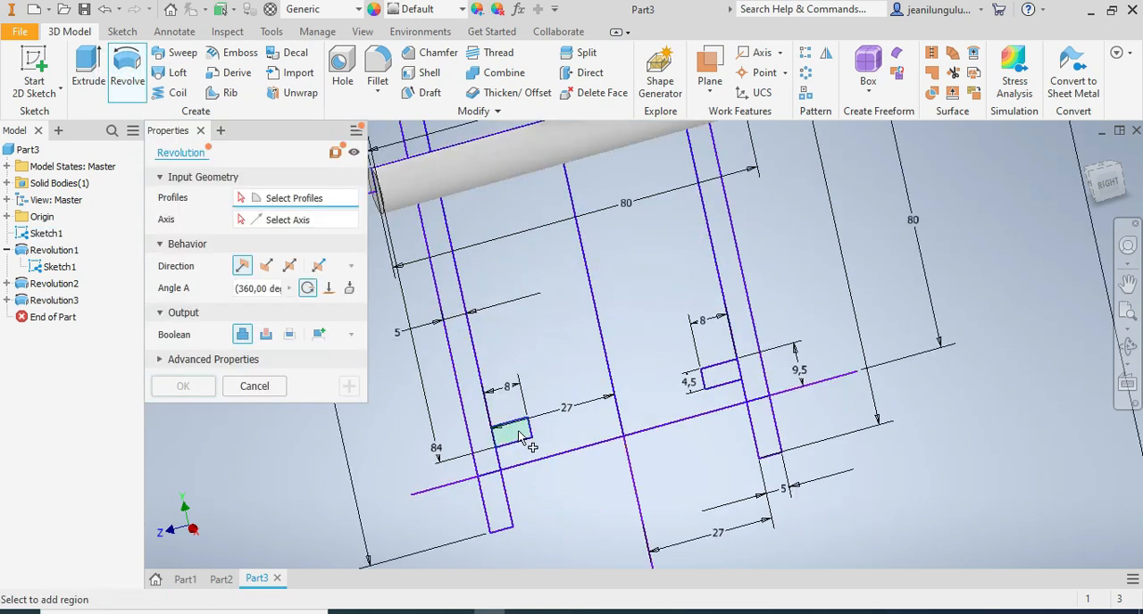
click(512, 432)
click(729, 380)
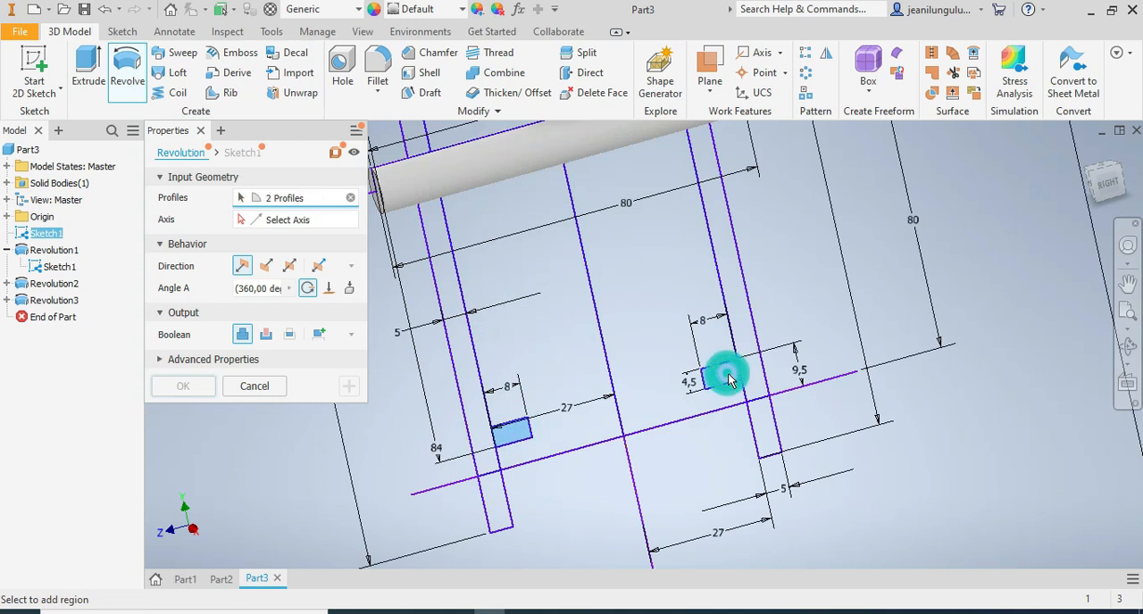
click(298, 219)
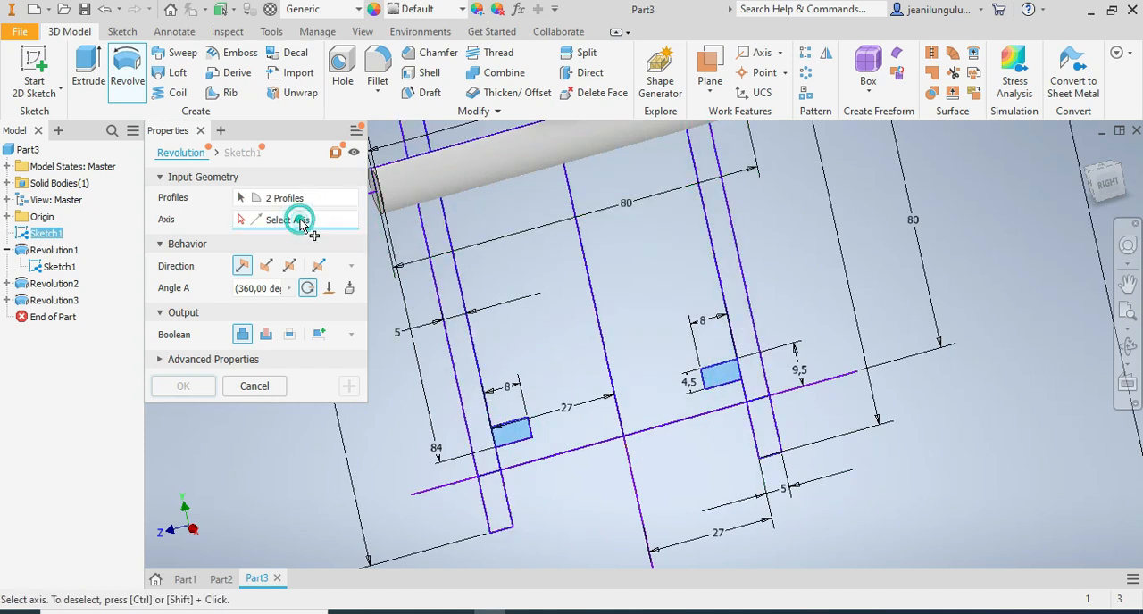
click(823, 380)
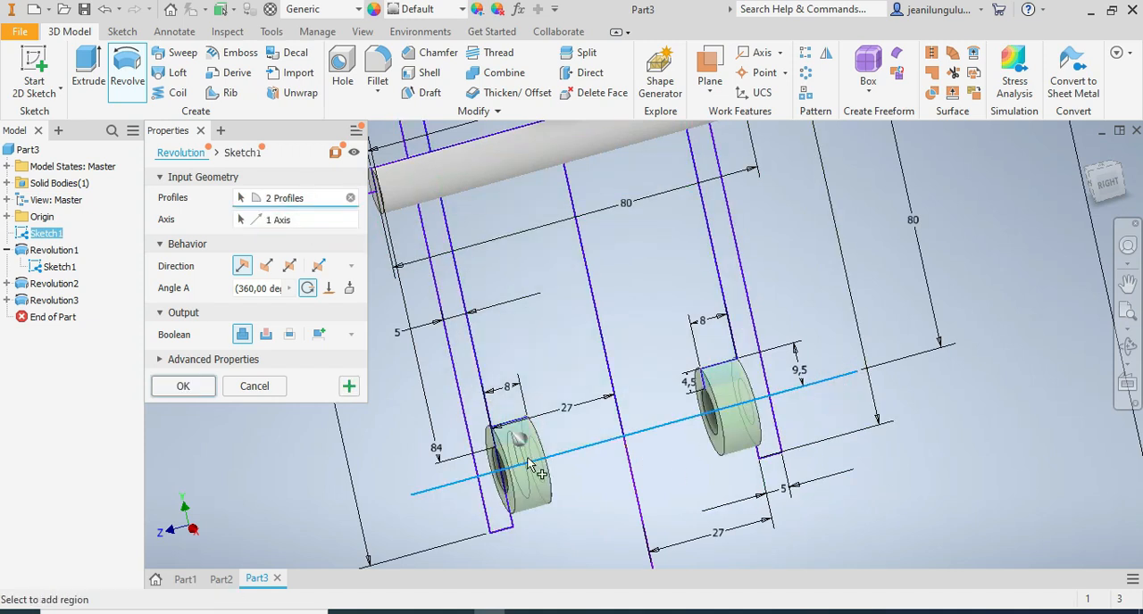
scroll(799, 460, down, 4)
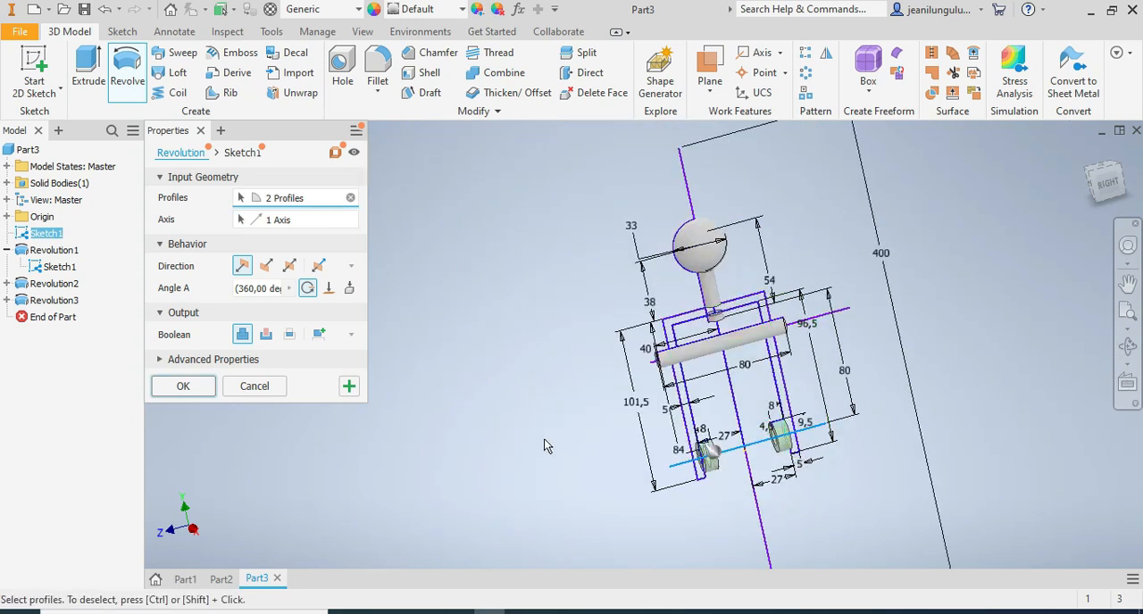
click(182, 389)
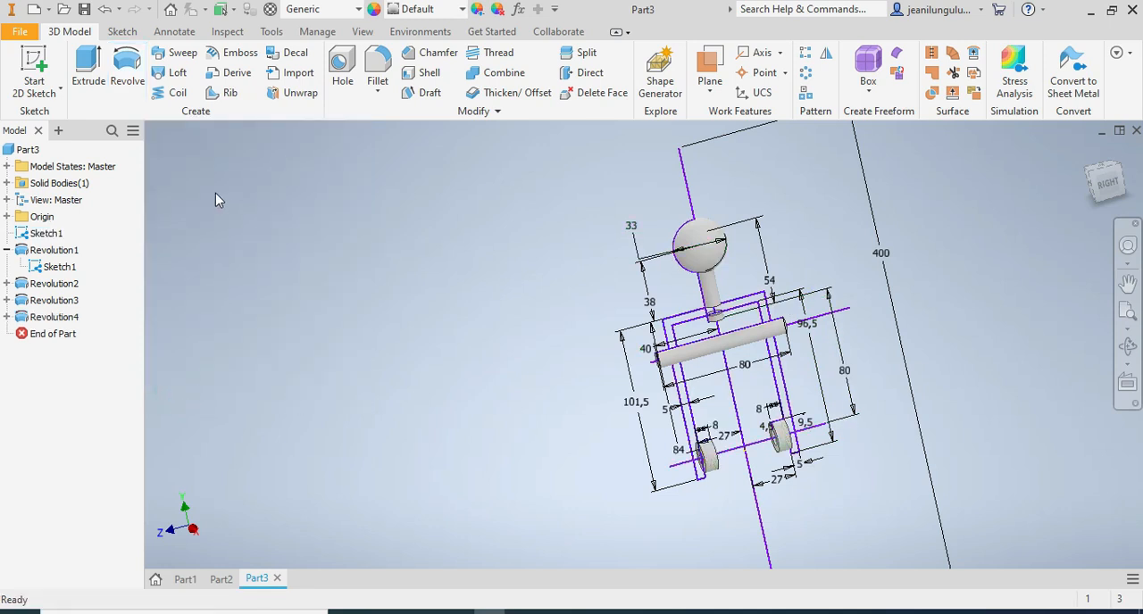
Extrude the U-shaped profile 25 mm symmetrically about the sketch plane, joined to the existing solid.
click(93, 62)
click(678, 329)
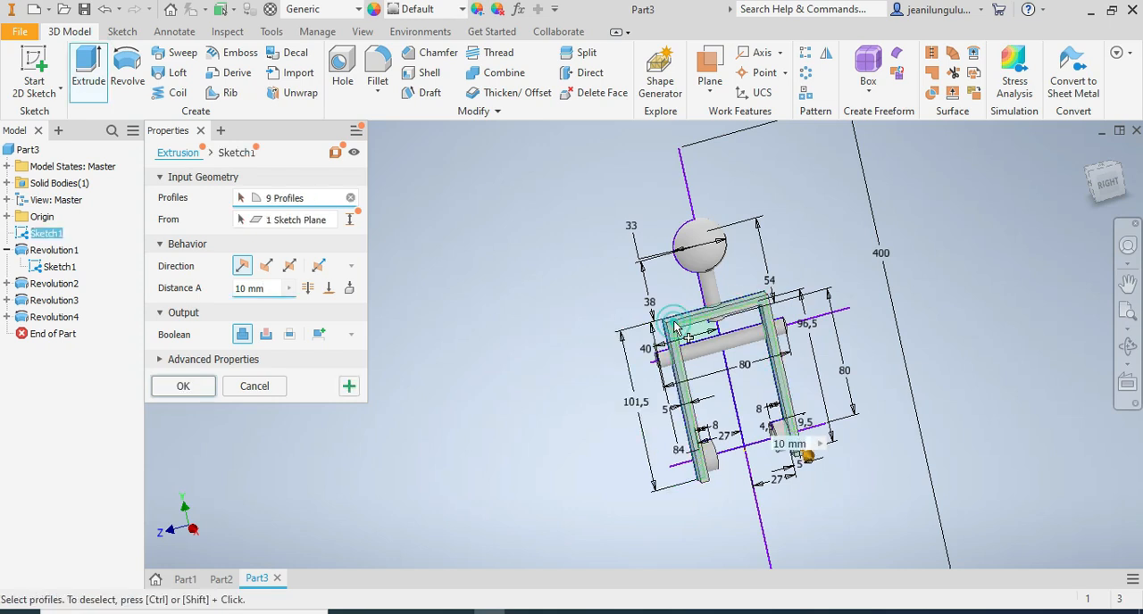
click(1094, 170)
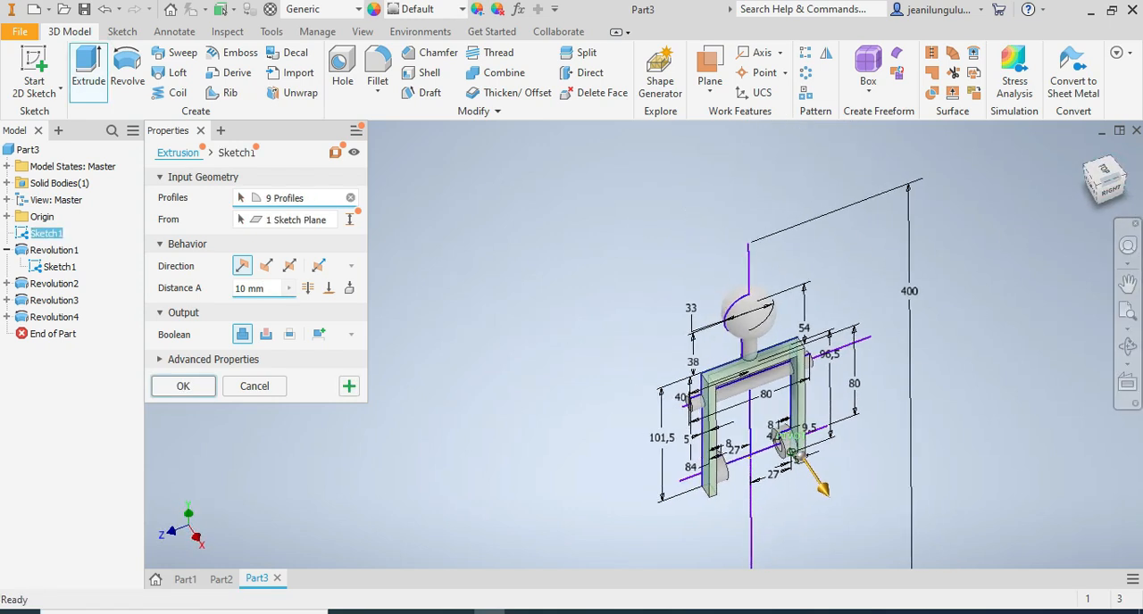
click(276, 290)
text(25)
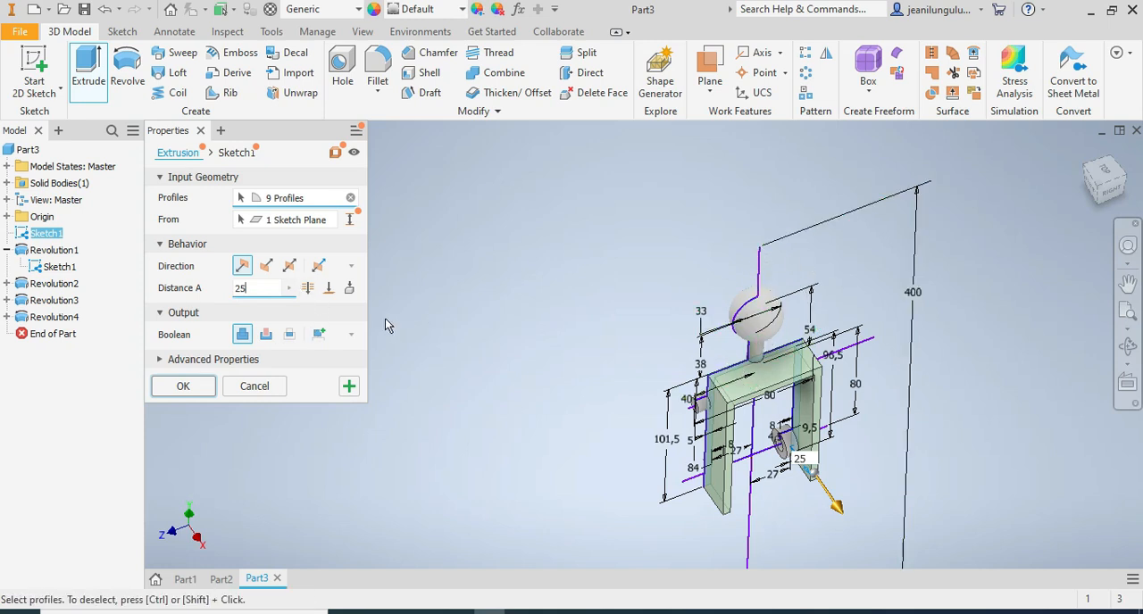
click(289, 266)
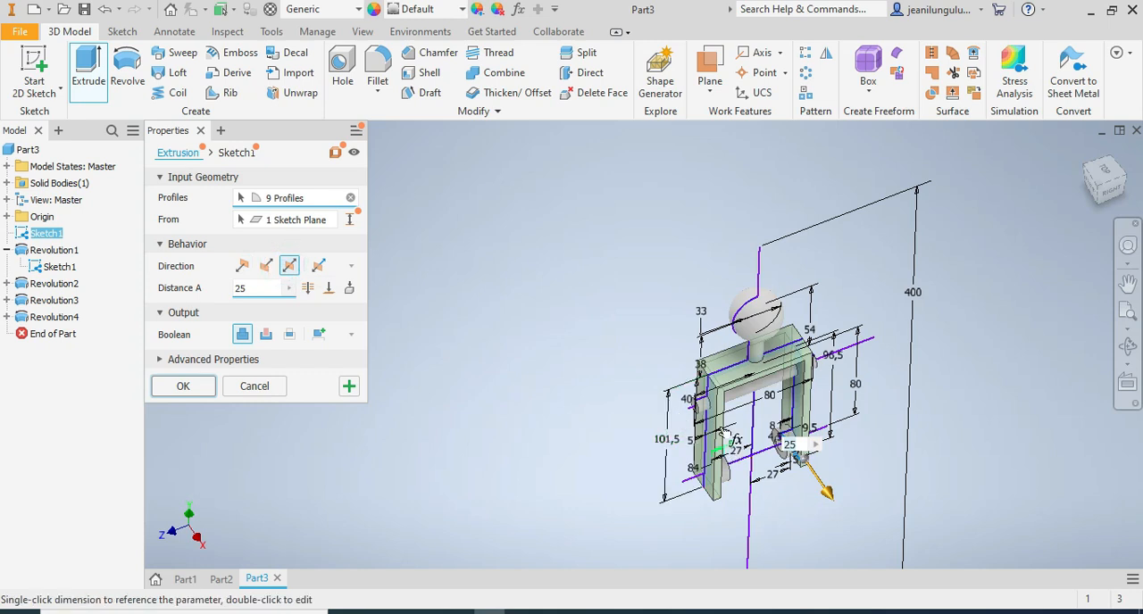
click(184, 387)
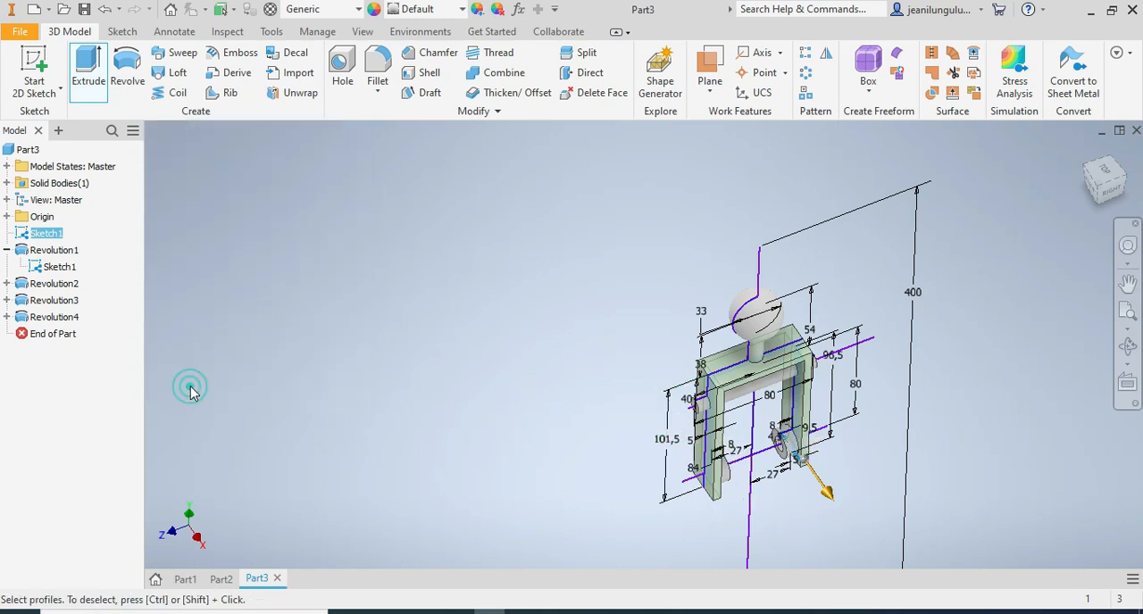
Hide the base sketch shared by the revolutions and the U-shape's extrusion.
click(1107, 200)
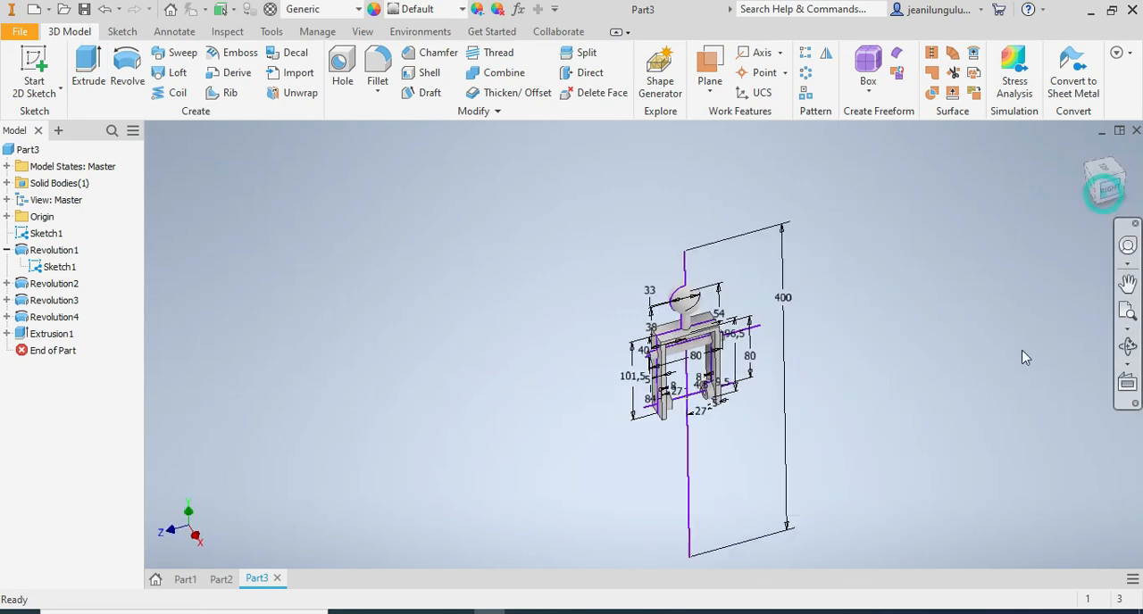
scroll(627, 329, down, 5)
scroll(627, 328, down, 4)
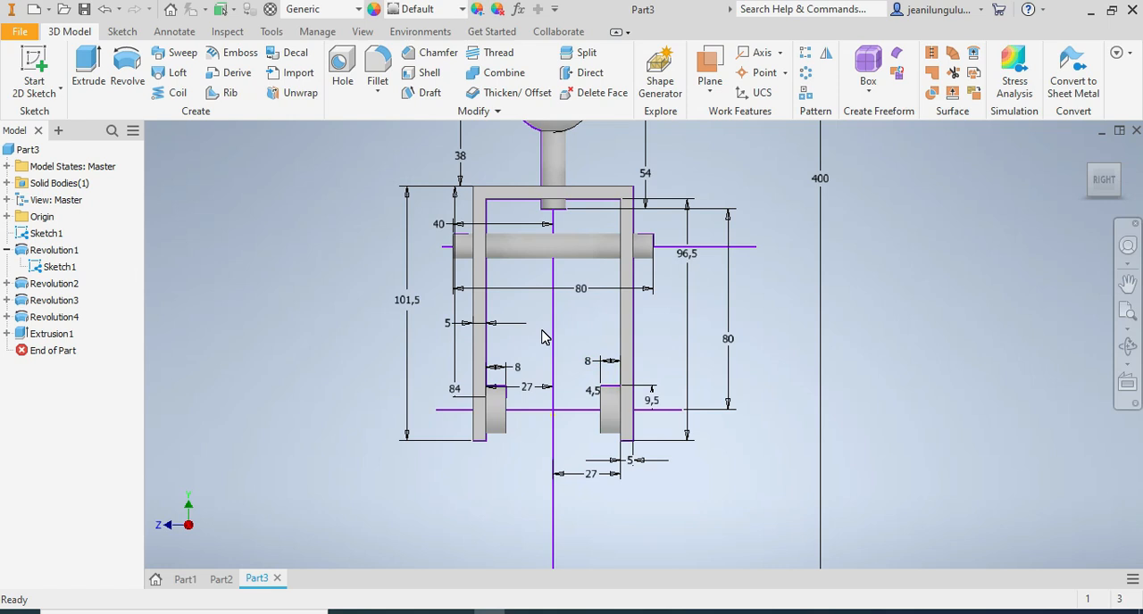
click(7, 334)
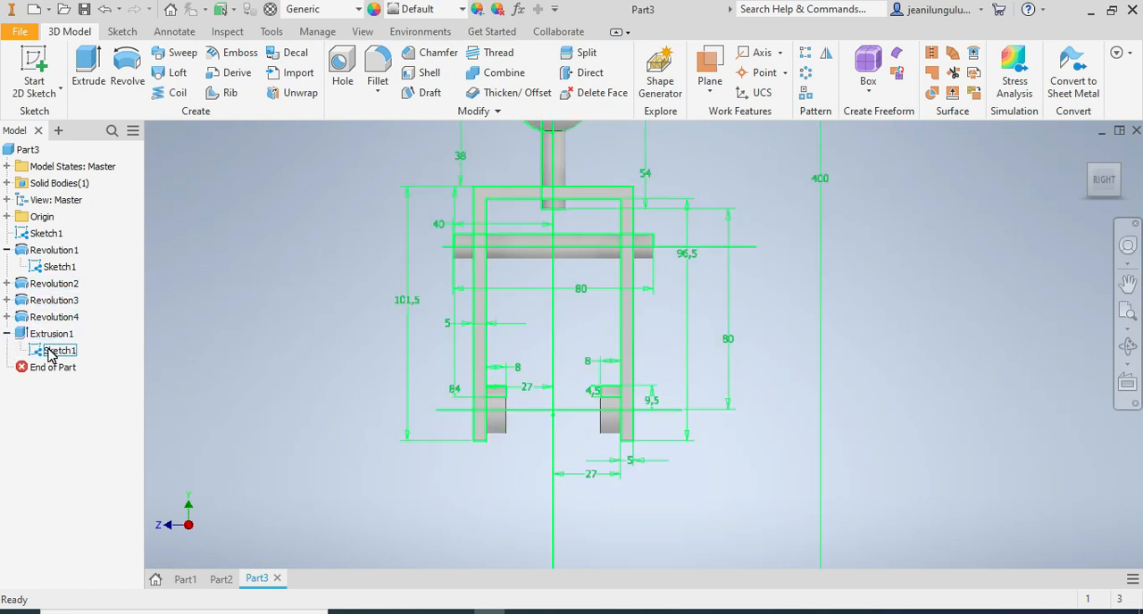
right_click(49, 355)
click(83, 475)
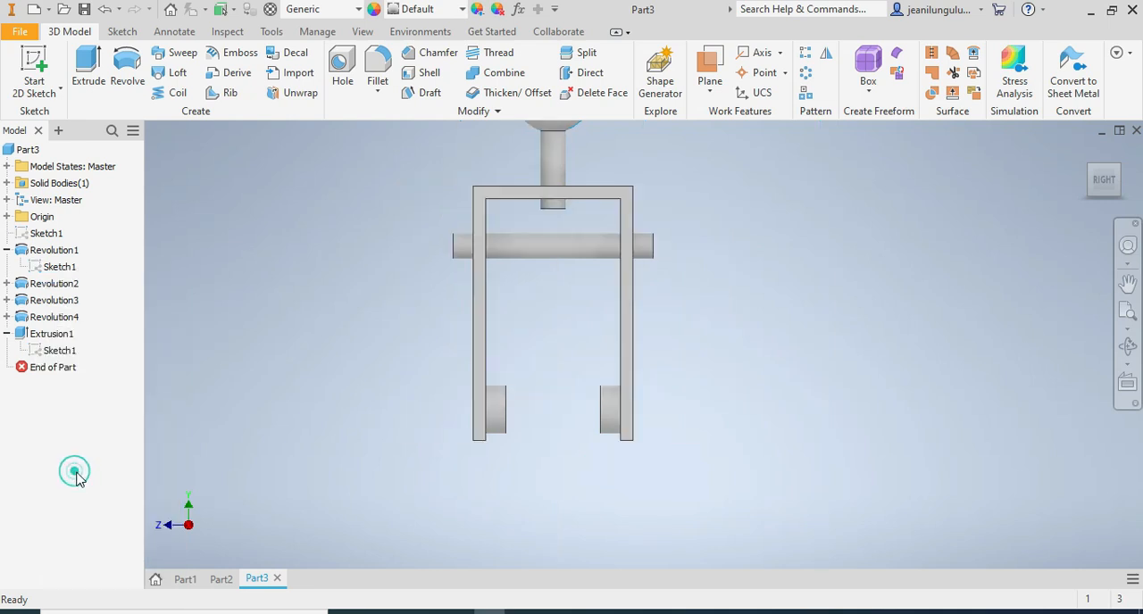
Start a new sketch on the inner face of the U-bracket's far leg, where the ring meets it.
scroll(722, 378, down, 3)
scroll(723, 377, up, 2)
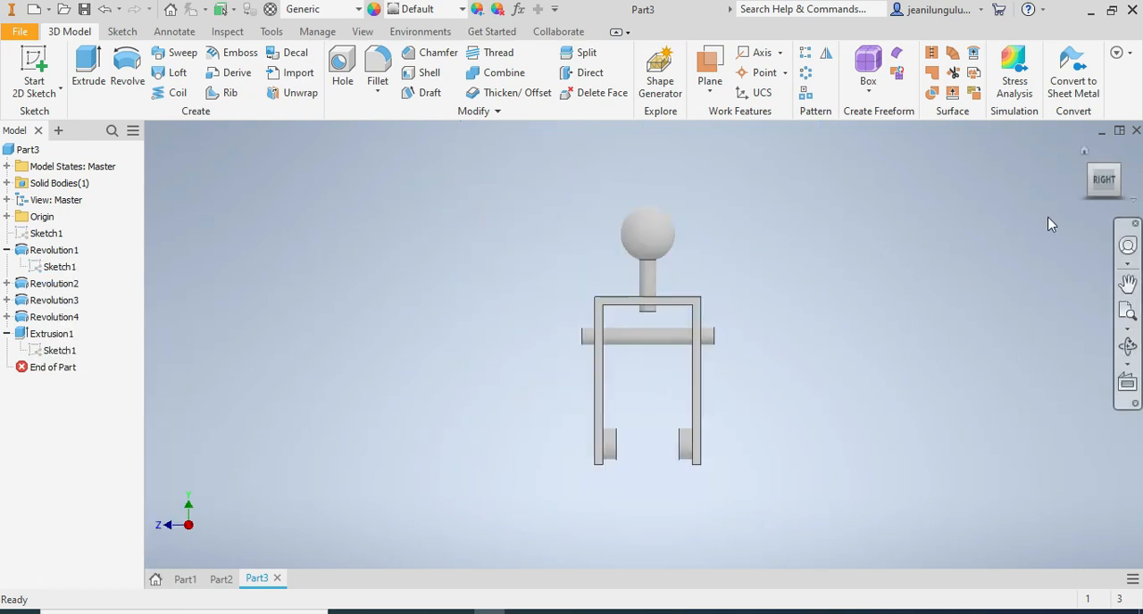
mouse_move(1104, 190)
mouse_down()
mouse_move(1134, 195)
mouse_move(1089, 190)
mouse_move(1094, 199)
mouse_up()
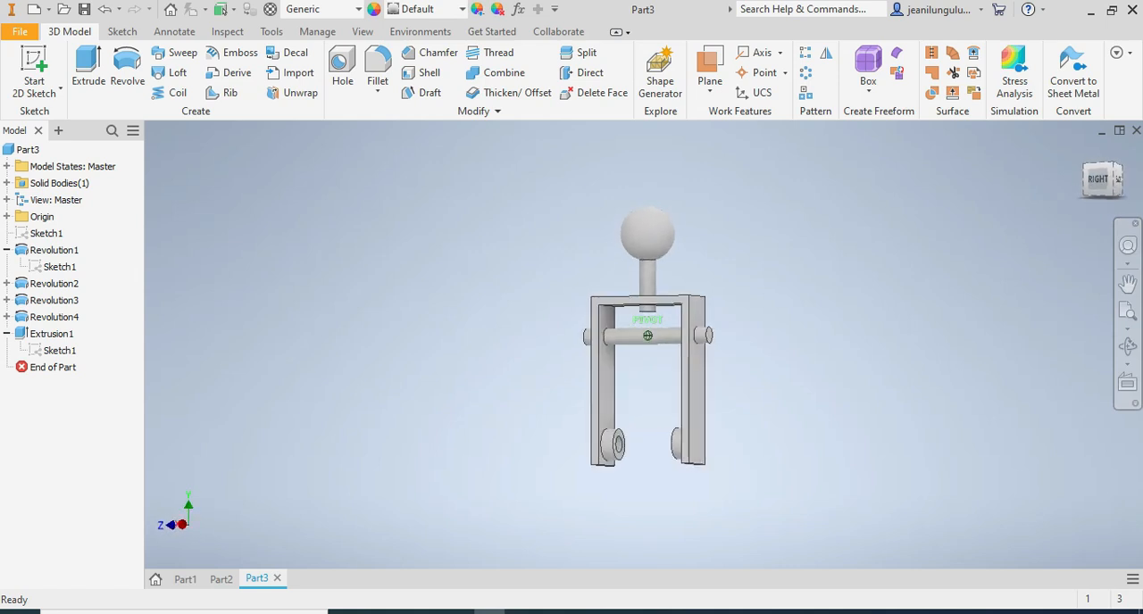
click(1099, 185)
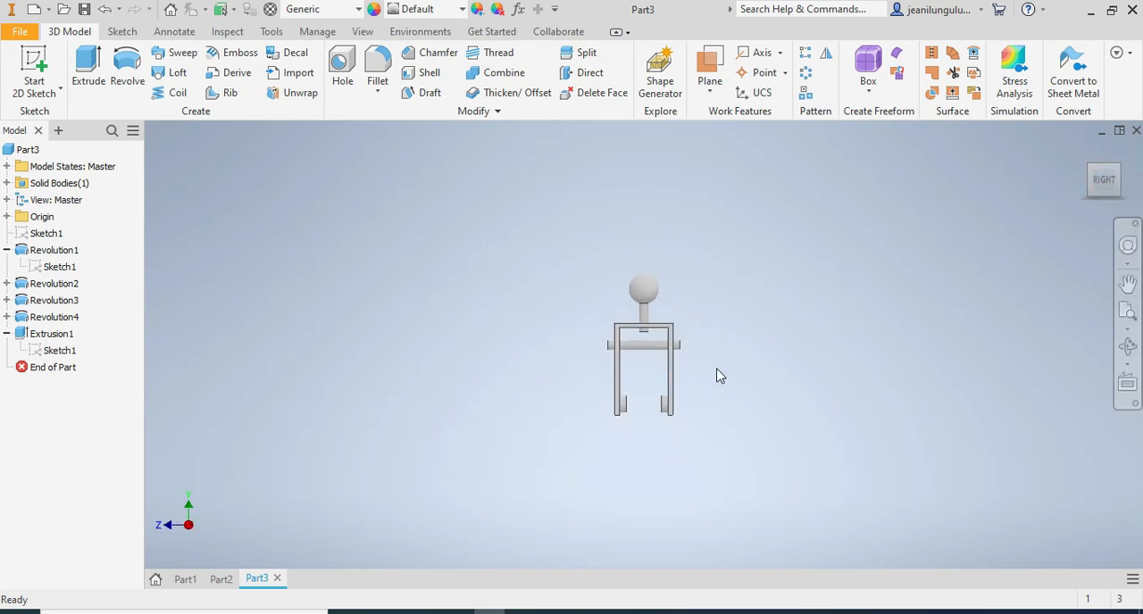
scroll(705, 393, up, 3)
click(1098, 181)
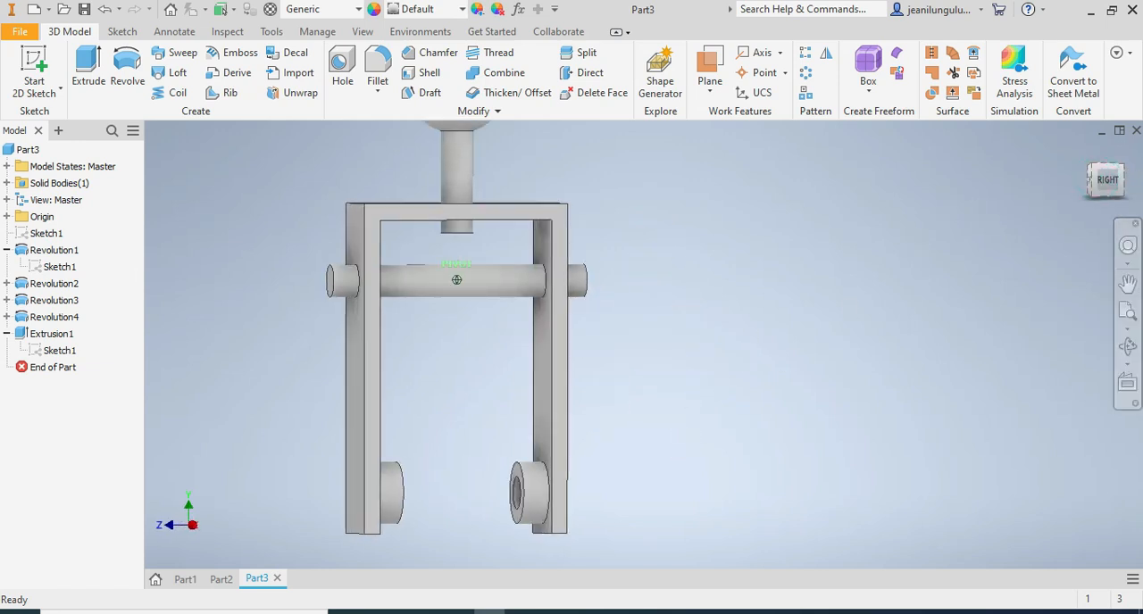
right_click(536, 399)
click(553, 446)
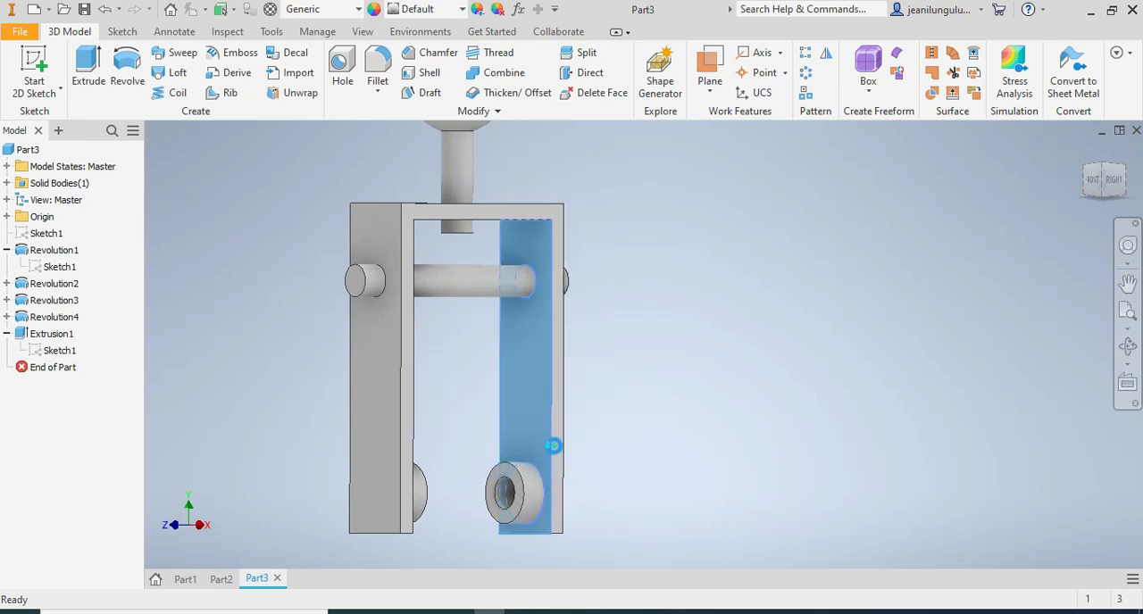
Sketch a circle about 8 mm in diameter at the ring's centre on the far leg's inner face.
drag(1093, 181, 1073, 185)
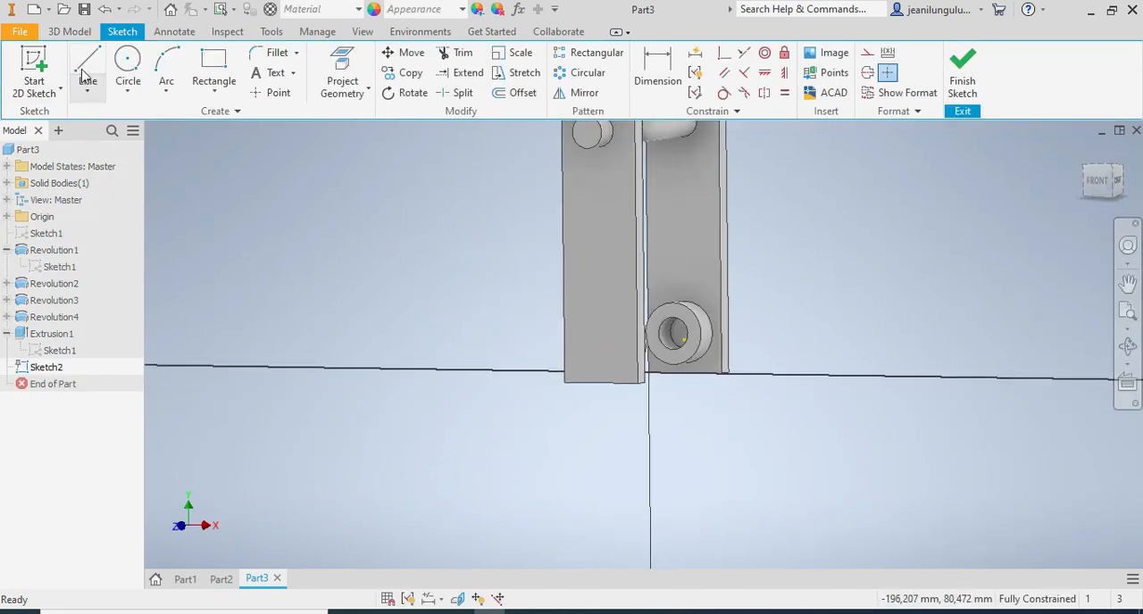
click(128, 62)
scroll(676, 338, down, 2)
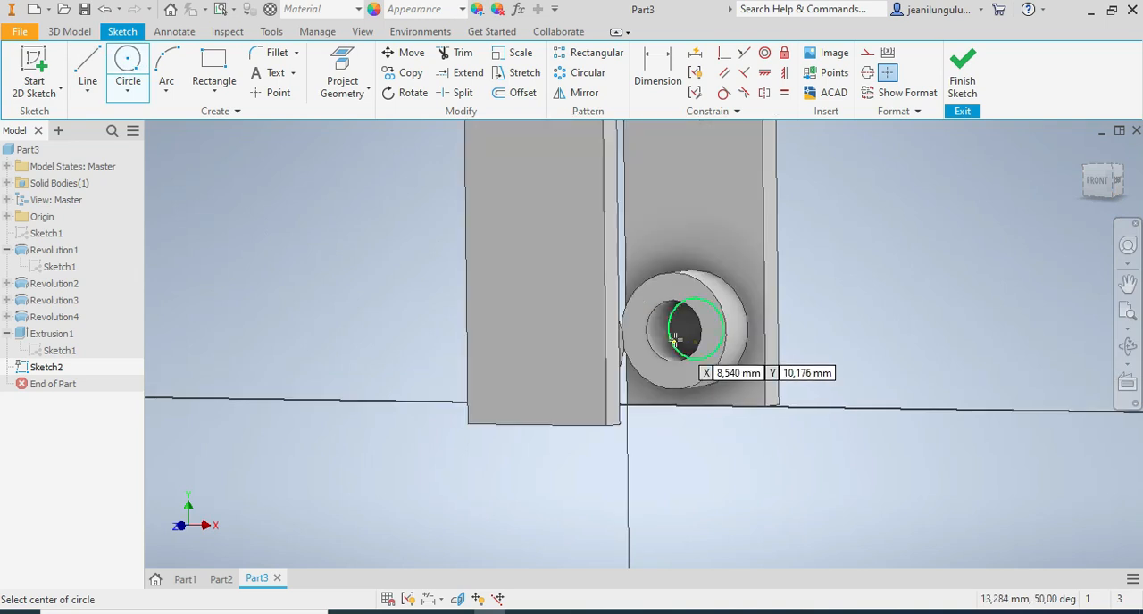
click(671, 328)
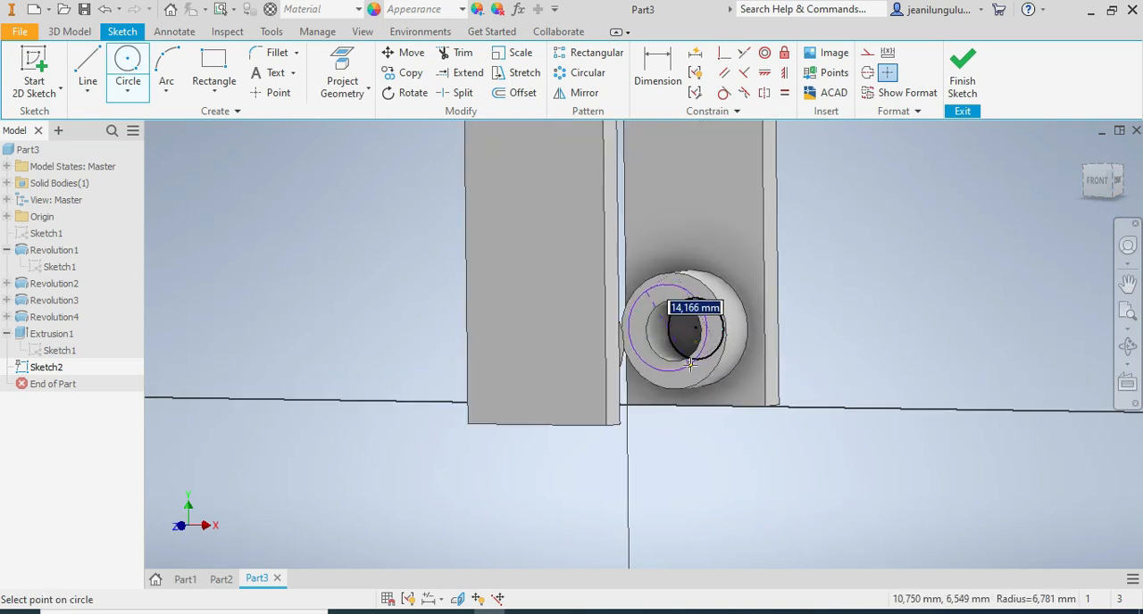
click(691, 330)
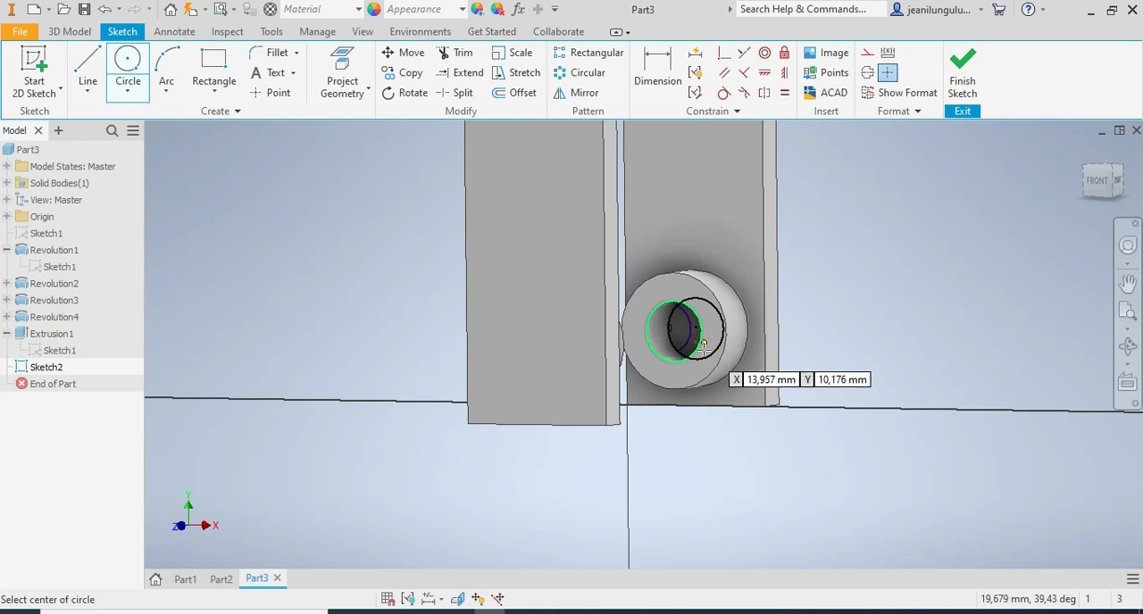
Sketch a second circle on the far leg's inner face, about 40 mm directly above the ring's circle.
scroll(701, 384, down, 5)
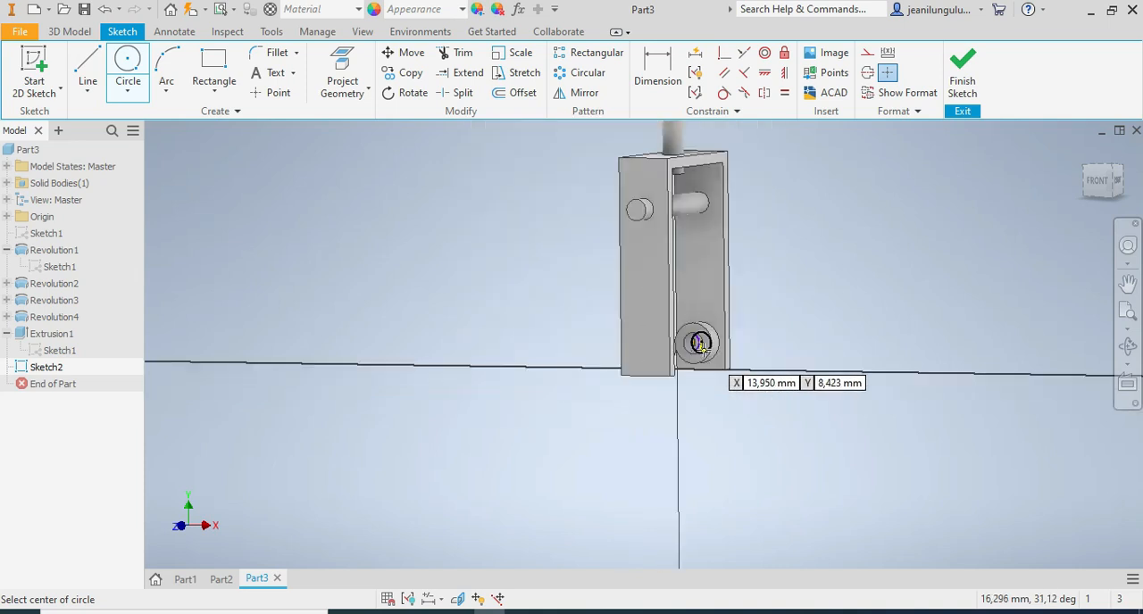
click(699, 257)
click(693, 247)
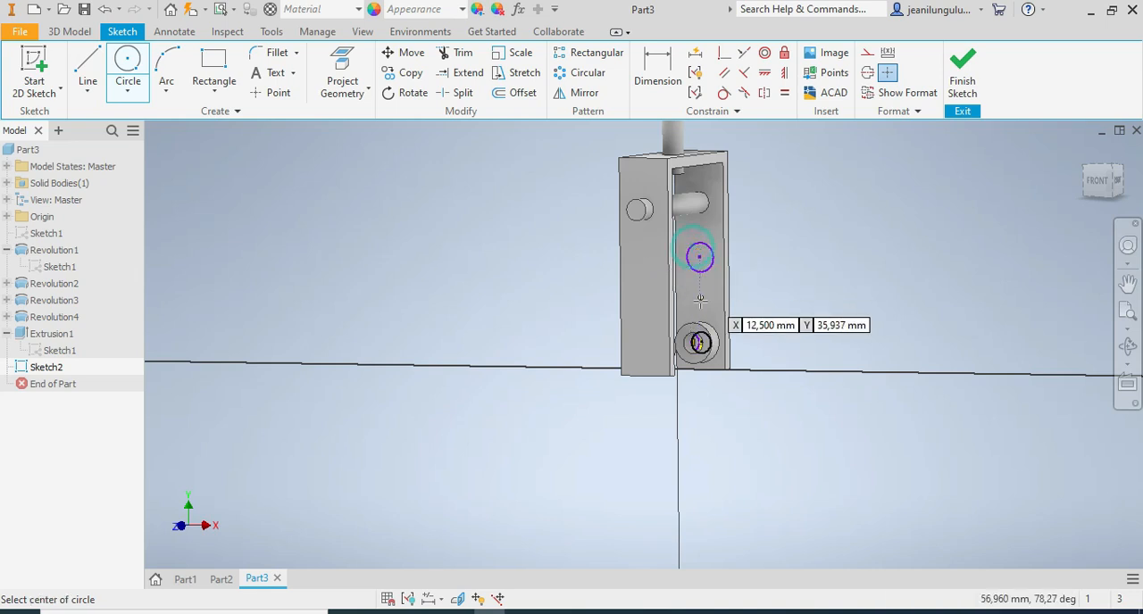
Dimension the upper circle on the far leg with a diameter of 6 mm.
click(659, 72)
scroll(719, 246, up, 3)
click(719, 245)
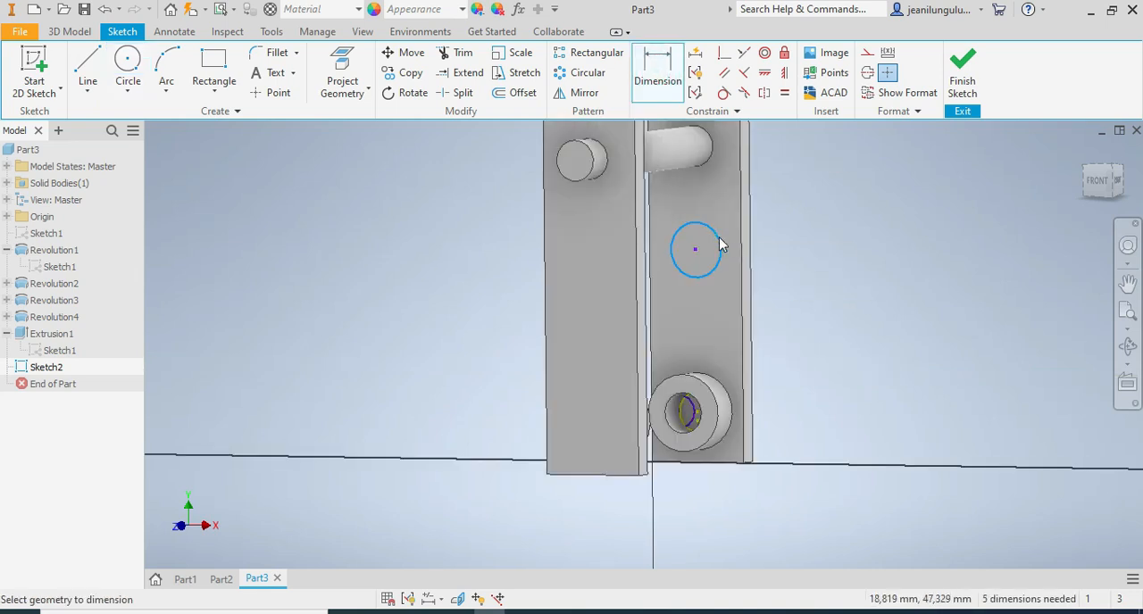
click(793, 249)
text(6)
key(Return)
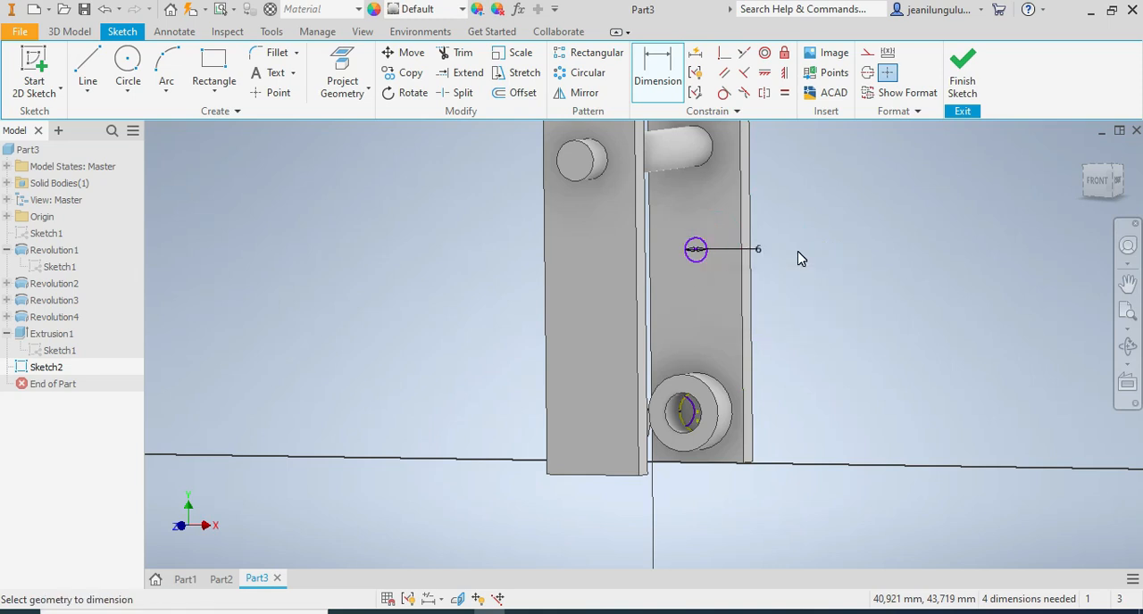
Dimension the circle inside the ring with a diameter of 10 mm.
click(704, 430)
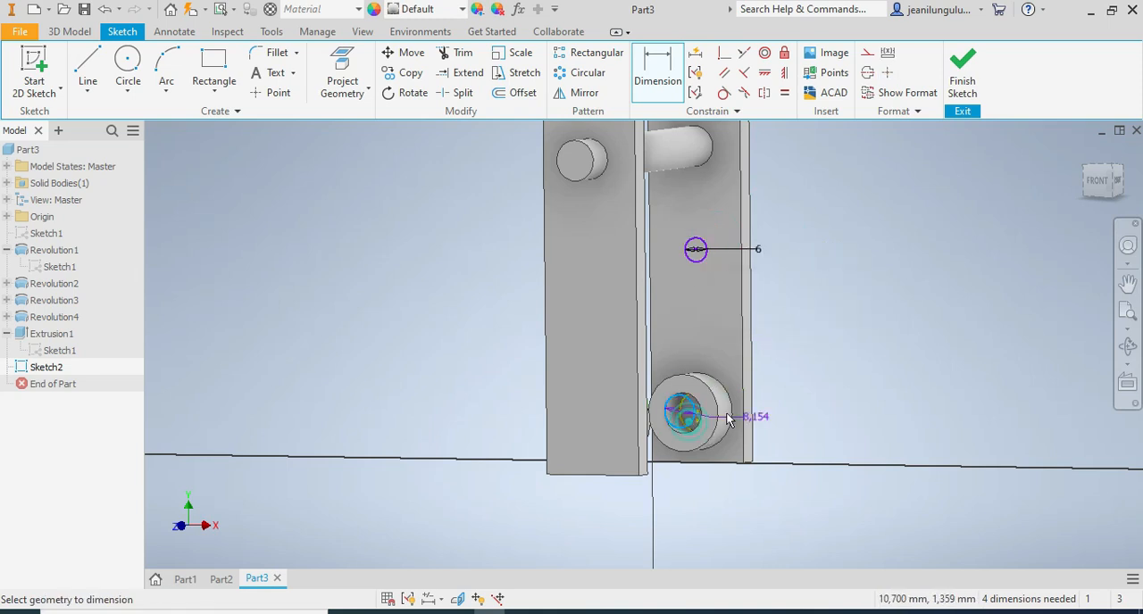
click(811, 399)
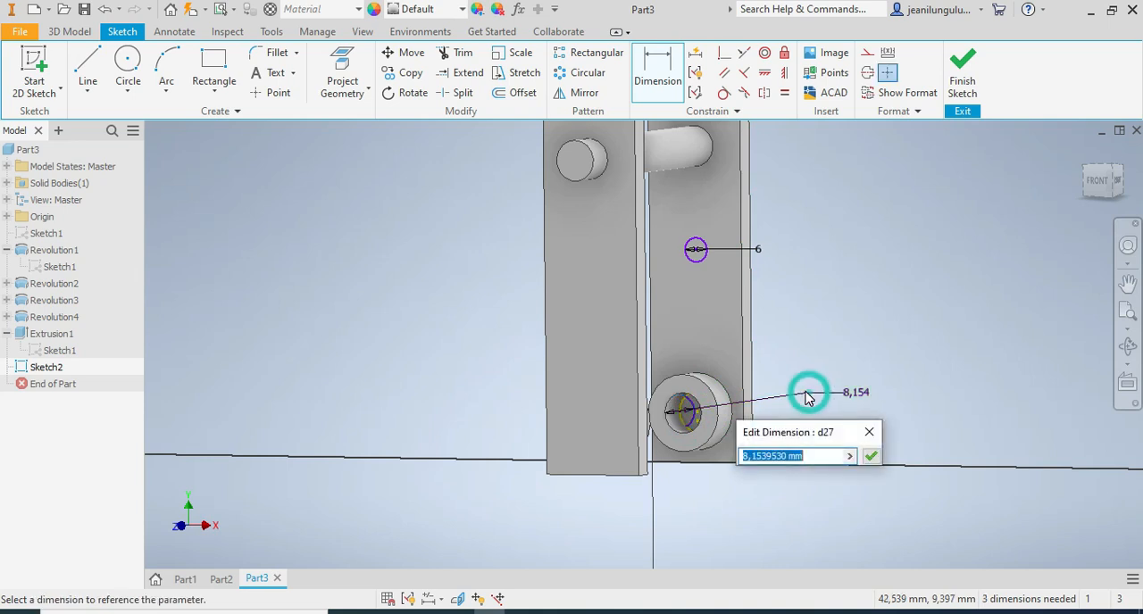
text(10)
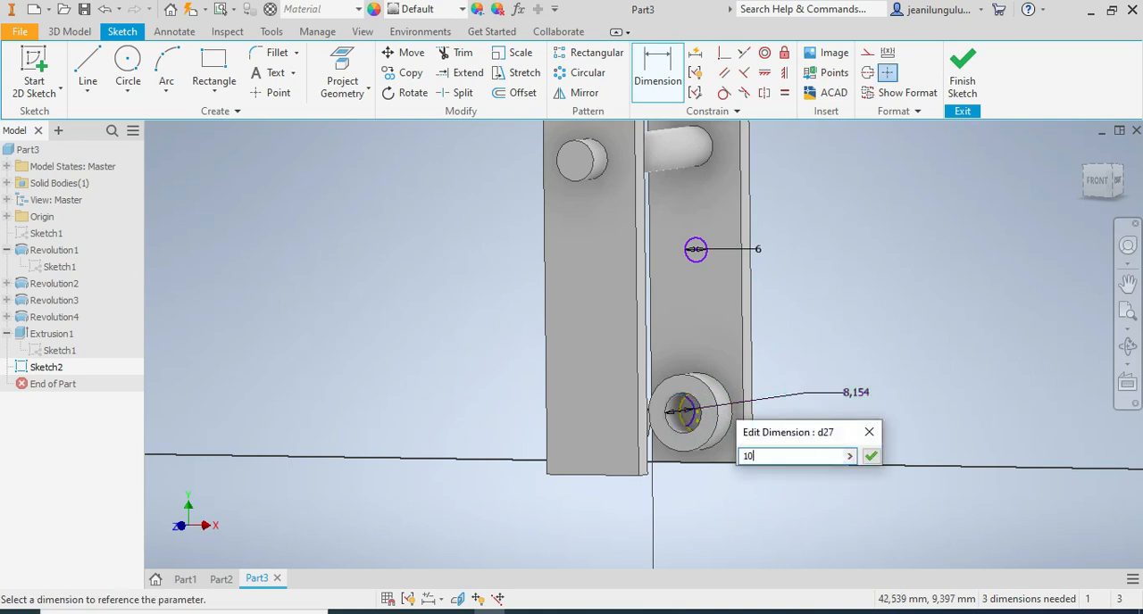
key(Return)
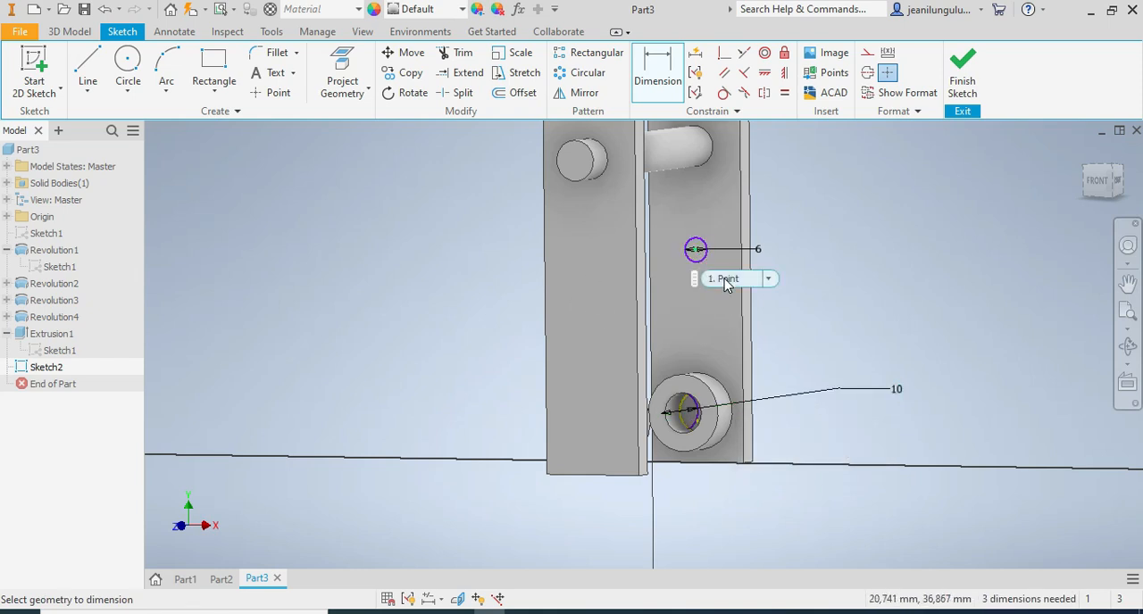
Set the vertical distance between the centres of the two circles to 38 mm.
click(698, 414)
click(802, 372)
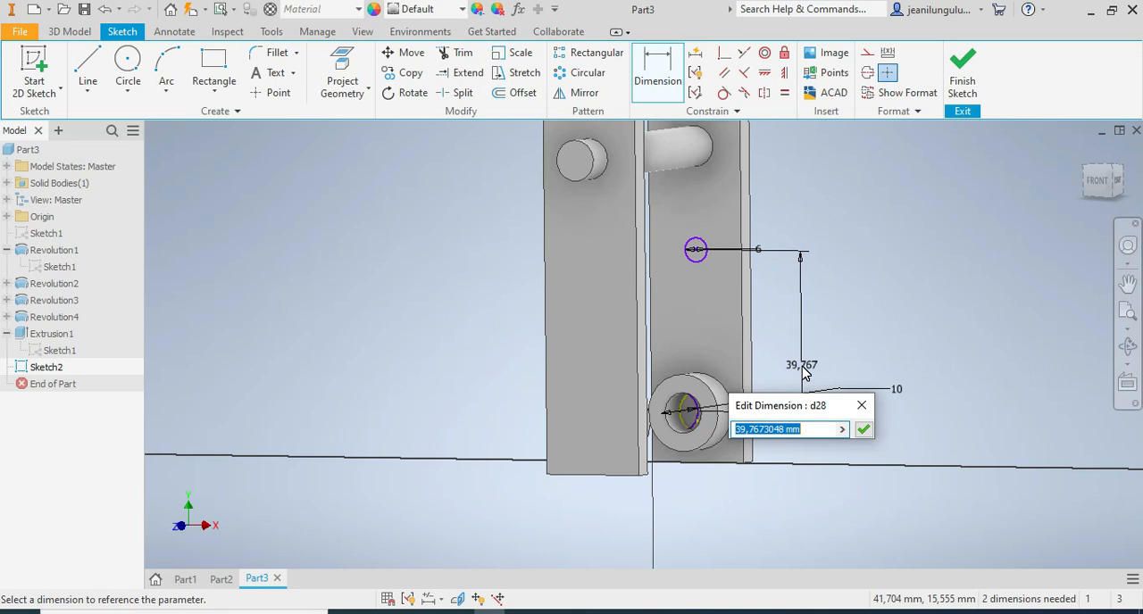
text(3)
key(Return)
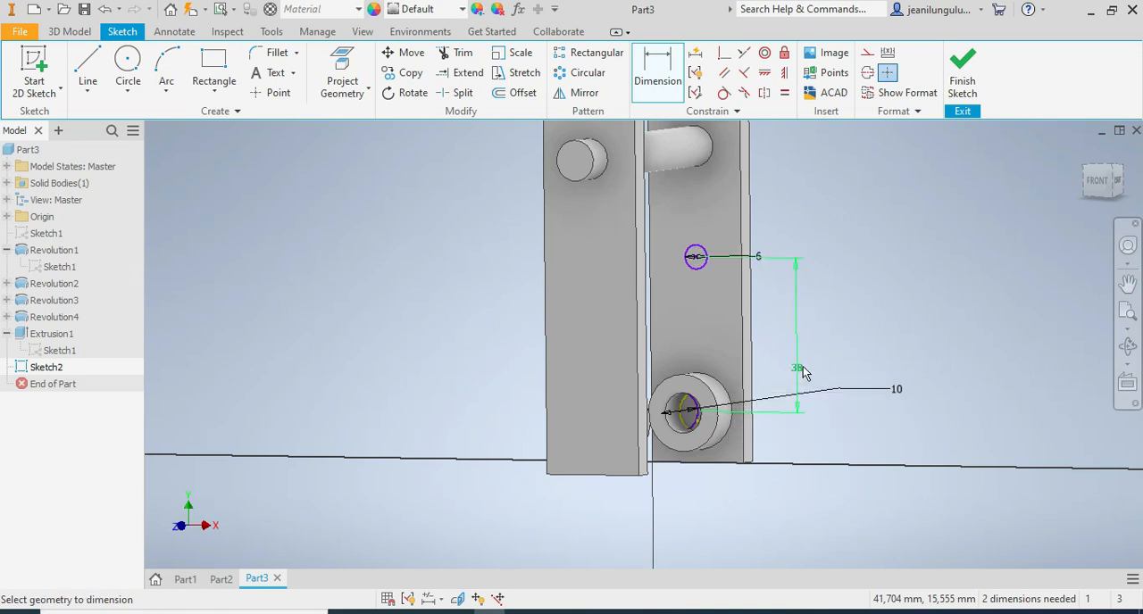
Cut both circles through the two legs and rings with a symmetric Extrude of 1000 mm.
click(70, 31)
click(88, 67)
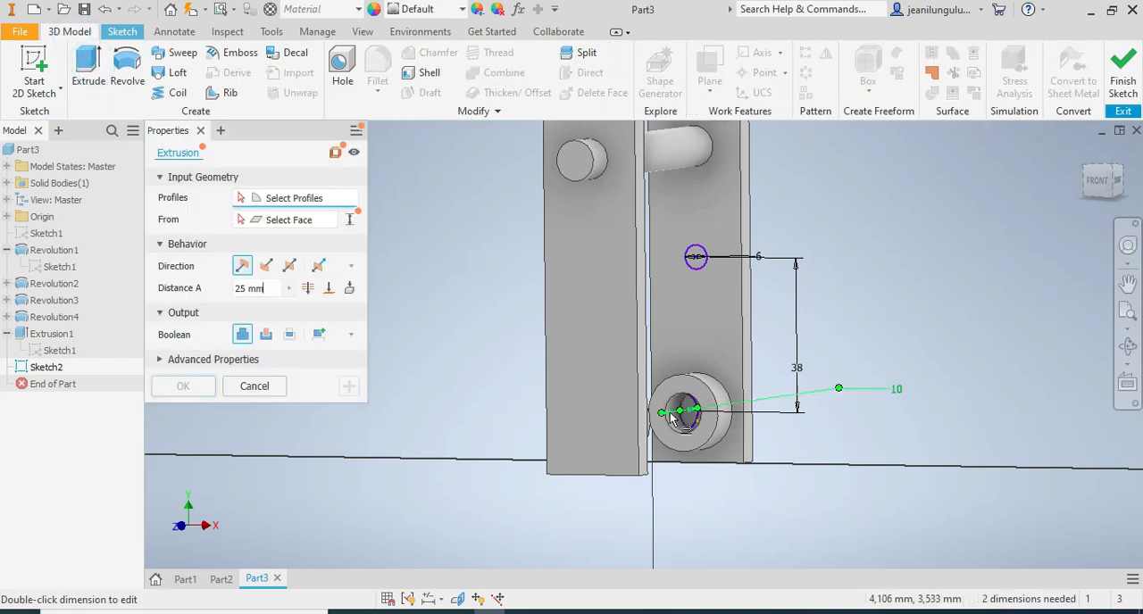
click(688, 418)
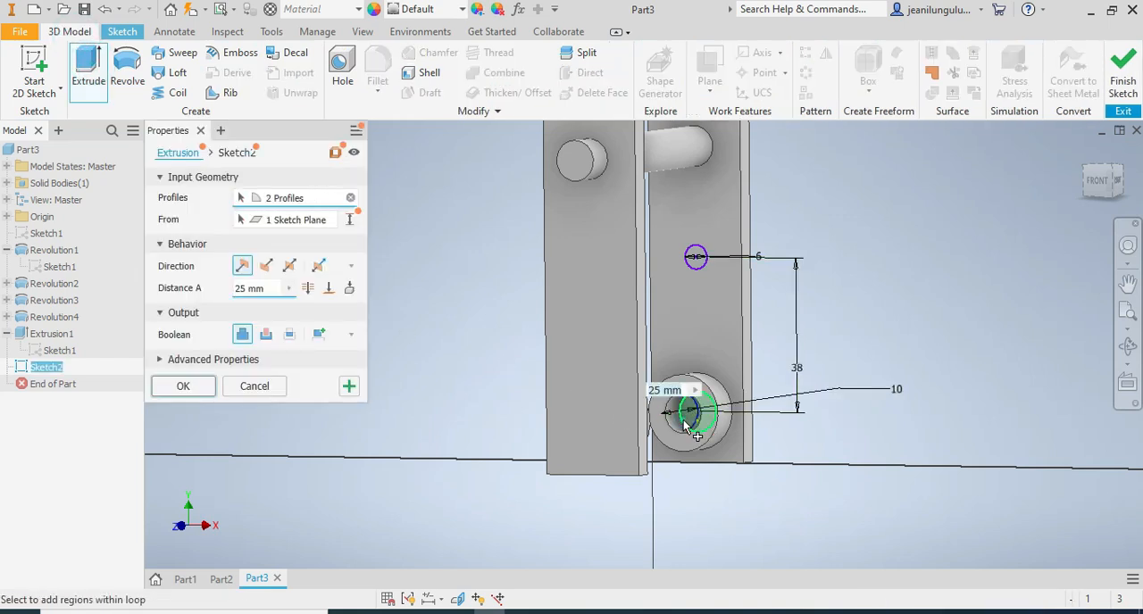
click(693, 266)
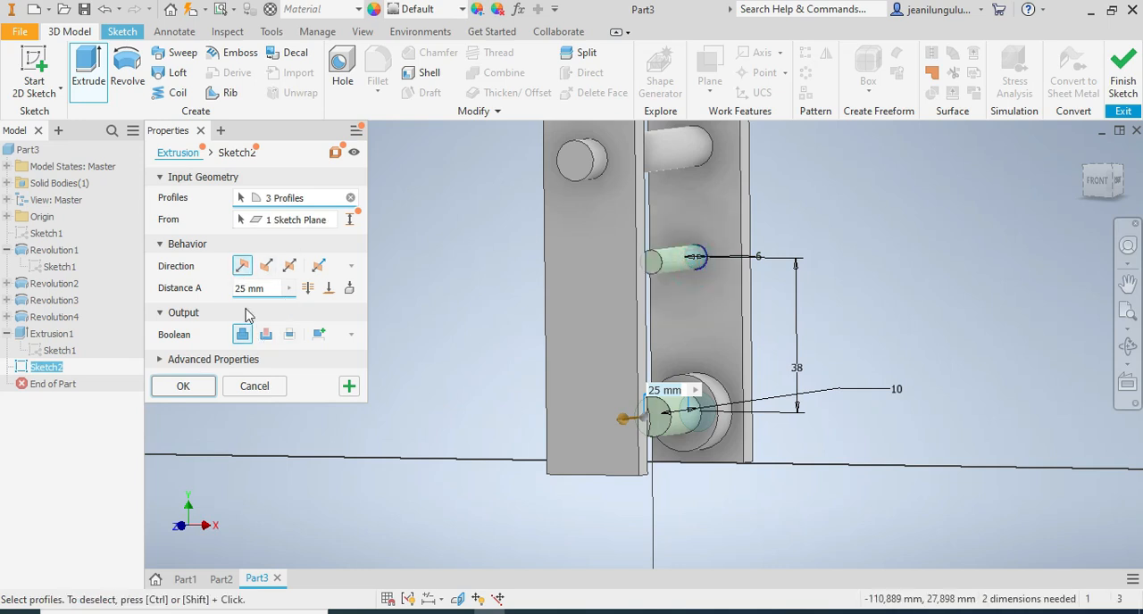
click(270, 293)
text(100)
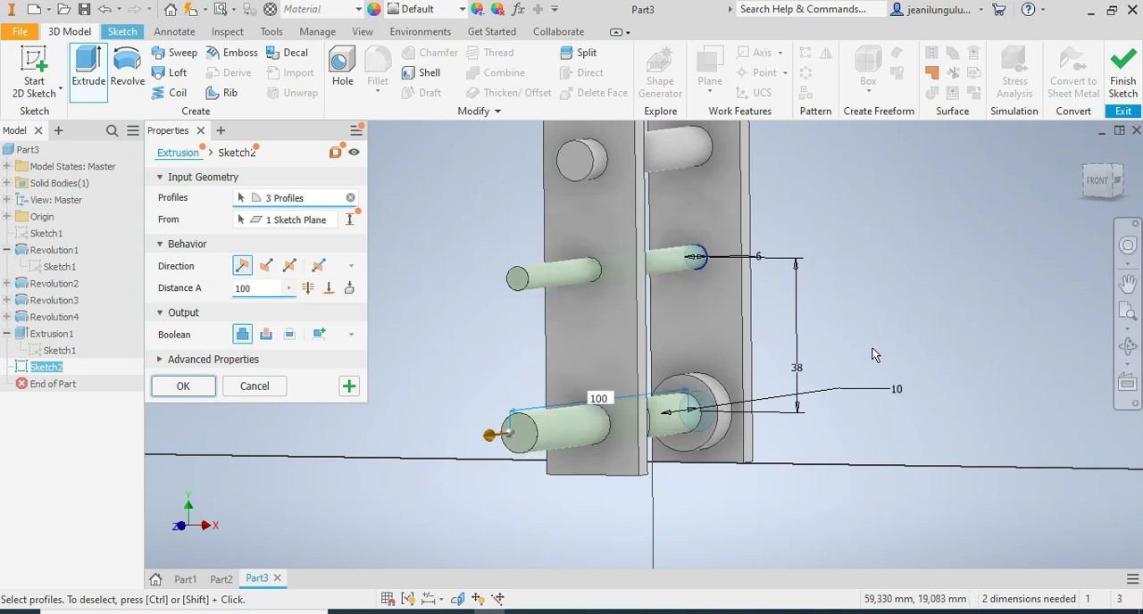
click(1117, 182)
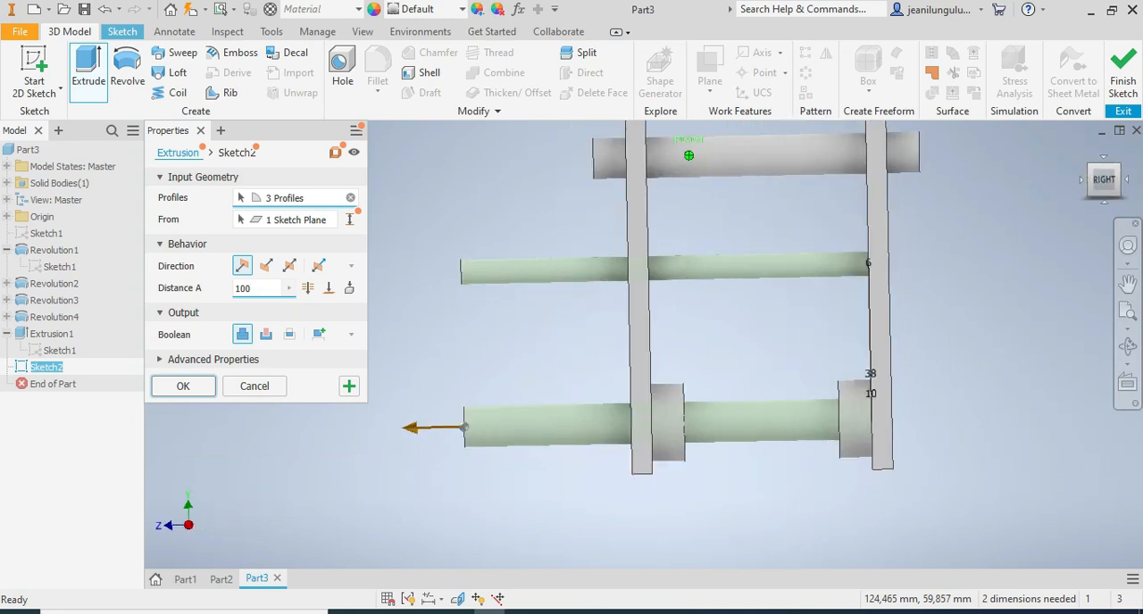
click(258, 290)
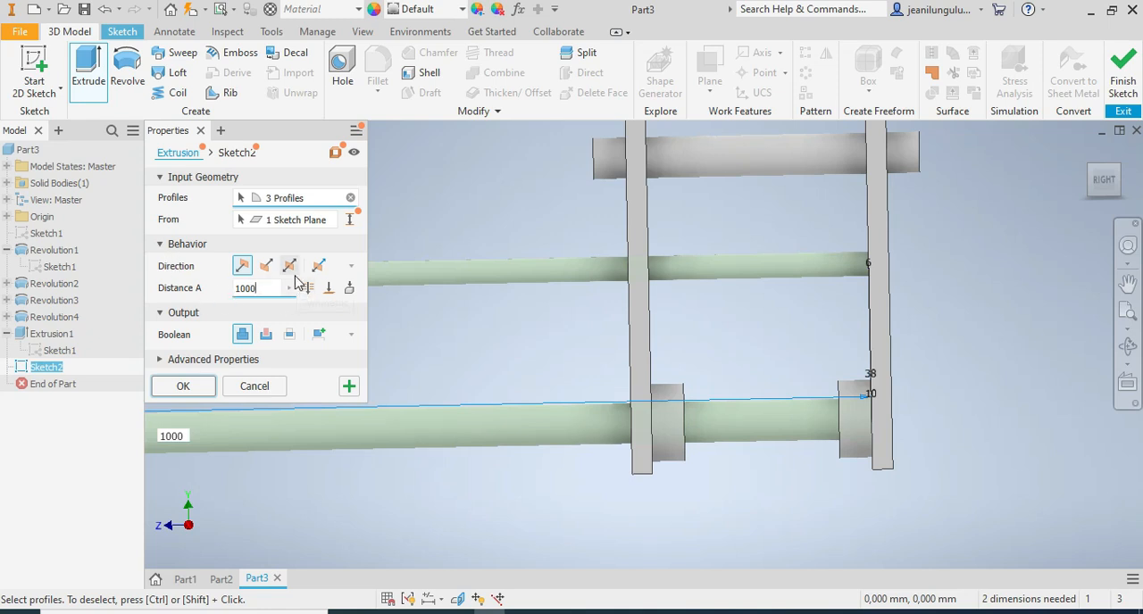
click(289, 265)
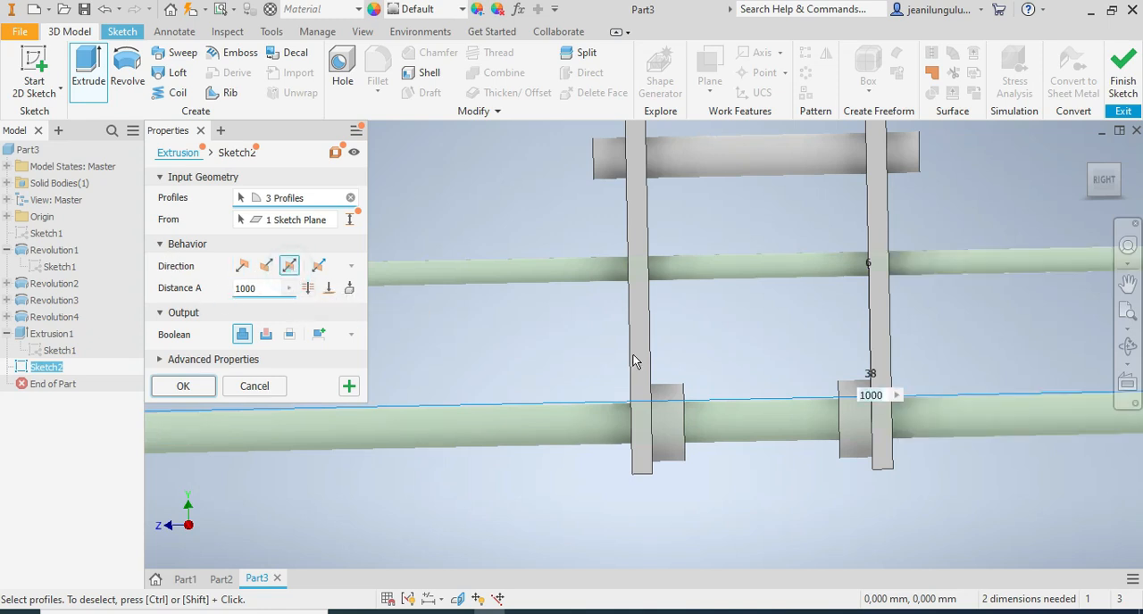
click(265, 336)
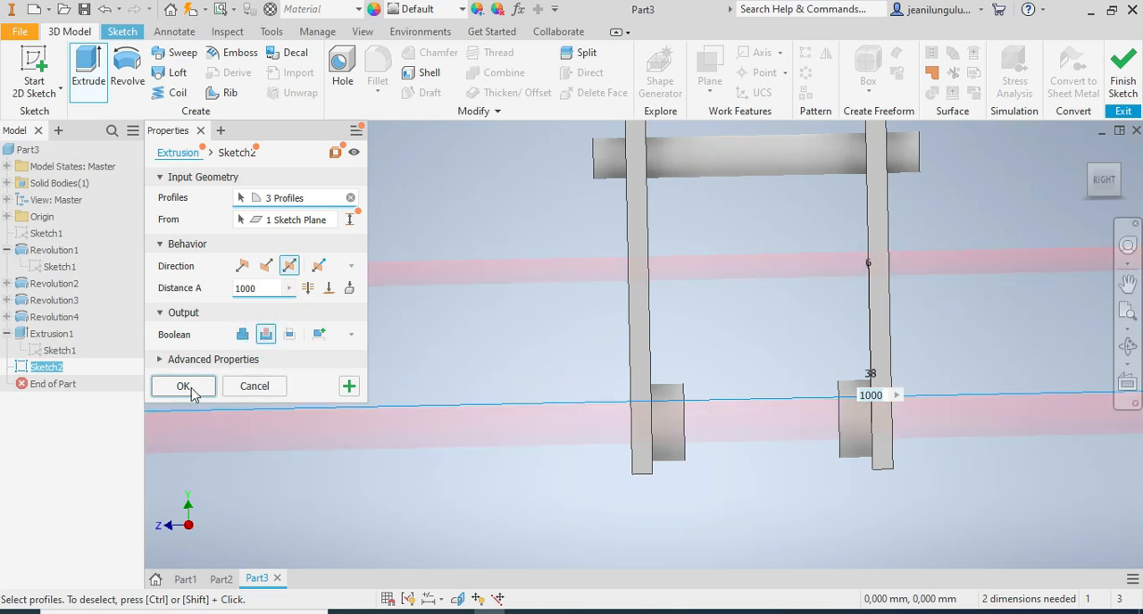
click(195, 394)
Examine the holes through both legs and the ends of the cross pin from several angles.
scroll(836, 388, up, 5)
scroll(862, 335, down, 4)
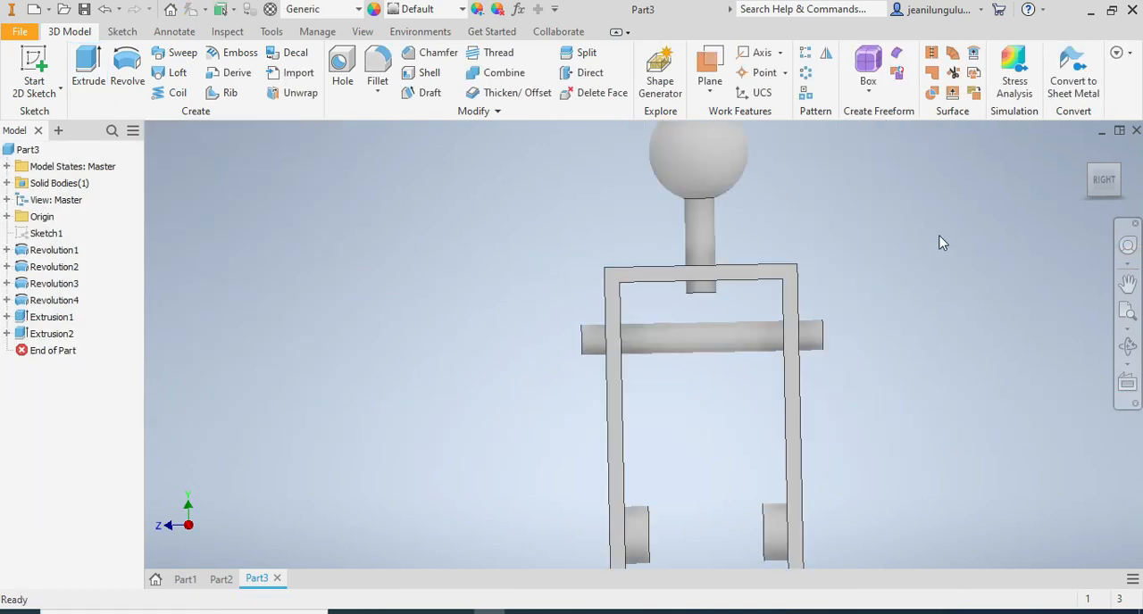
mouse_move(1095, 185)
mouse_down()
mouse_move(1129, 199)
mouse_move(1121, 184)
mouse_move(1062, 185)
mouse_move(1127, 186)
mouse_move(1082, 186)
mouse_move(1077, 198)
mouse_move(1119, 186)
mouse_up()
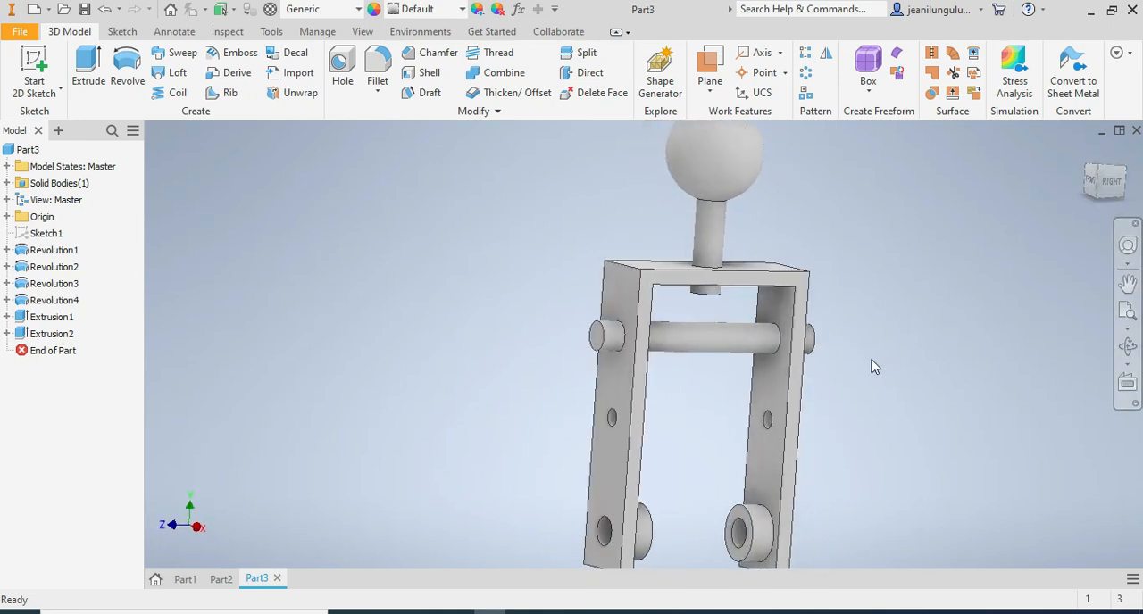
scroll(869, 364, up, 6)
scroll(878, 382, down, 4)
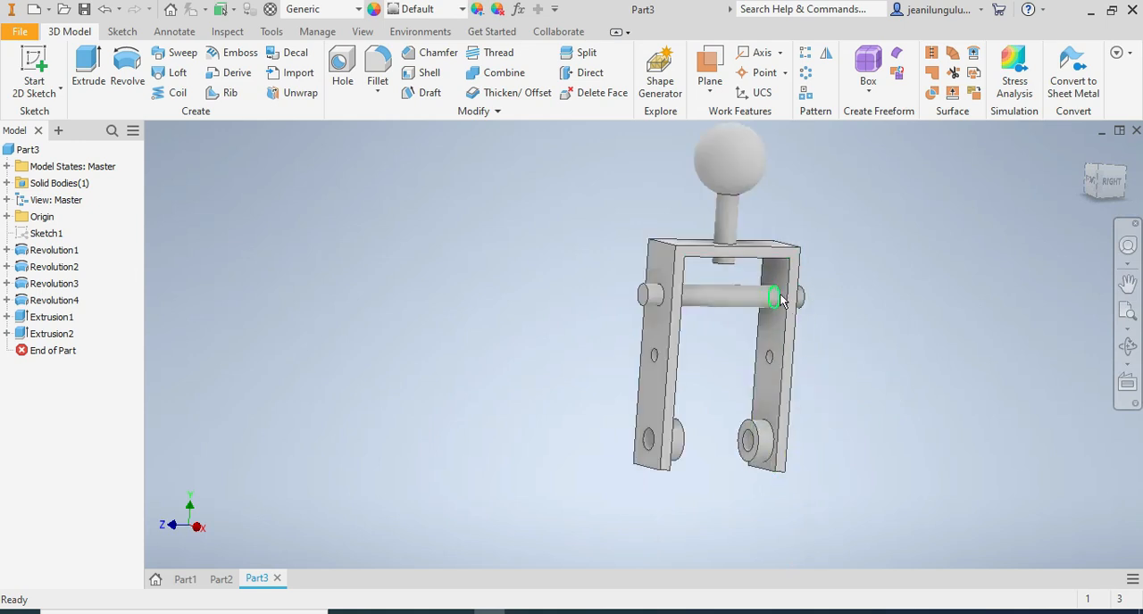
scroll(773, 304, down, 3)
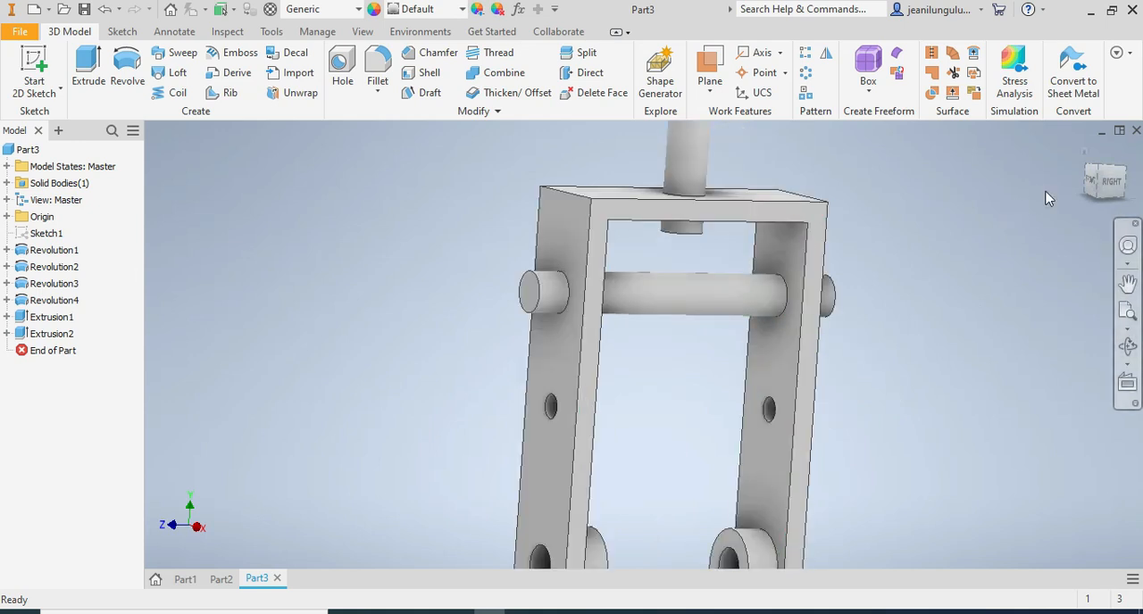
click(1107, 181)
mouse_move(1117, 181)
mouse_down()
mouse_move(1106, 234)
mouse_move(1113, 198)
mouse_move(1091, 226)
mouse_move(1104, 186)
mouse_move(1122, 193)
mouse_move(1102, 202)
mouse_move(1115, 207)
mouse_move(1106, 189)
mouse_up()
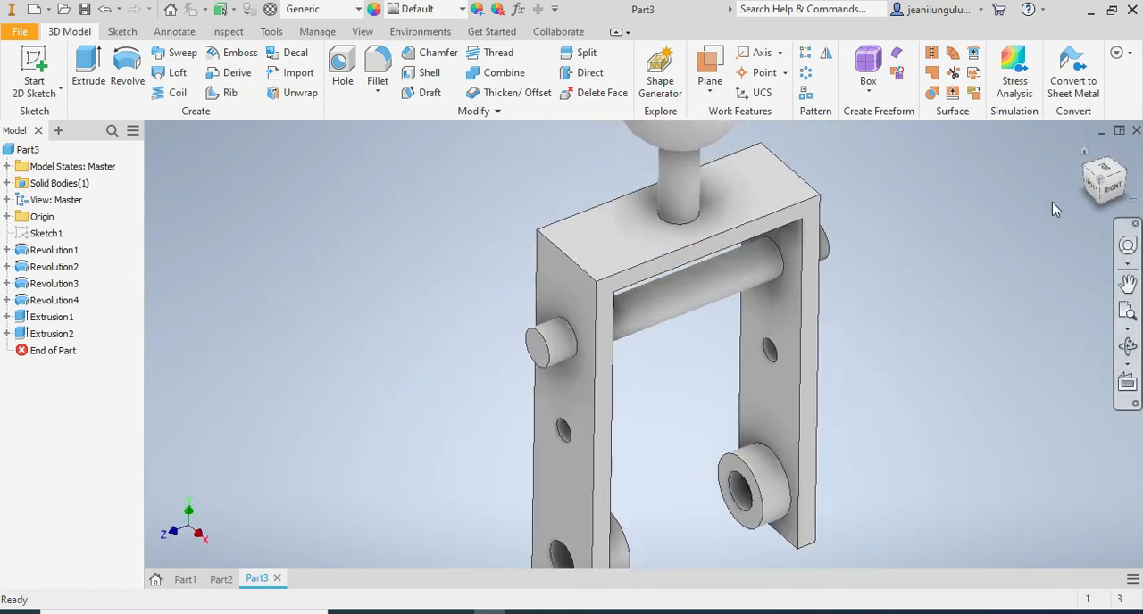
Fillet the edge where the cross pin meets the far leg's inner face with a 1.5 mm radius of the Inverted type.
right_click(783, 268)
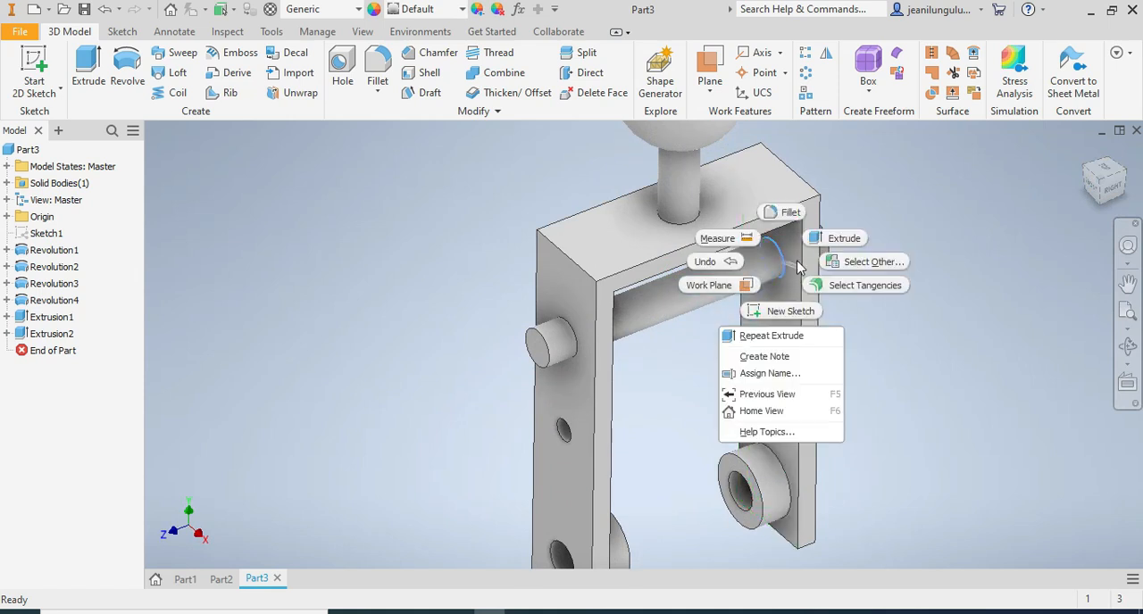
click(786, 212)
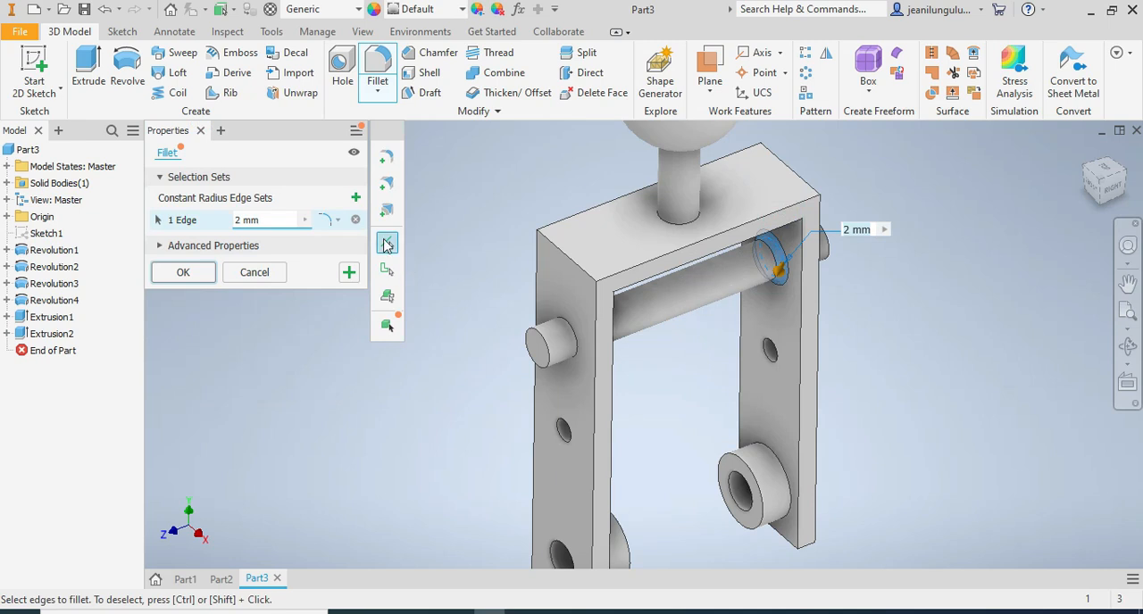
click(241, 221)
key(BackSpace)
text(1.5)
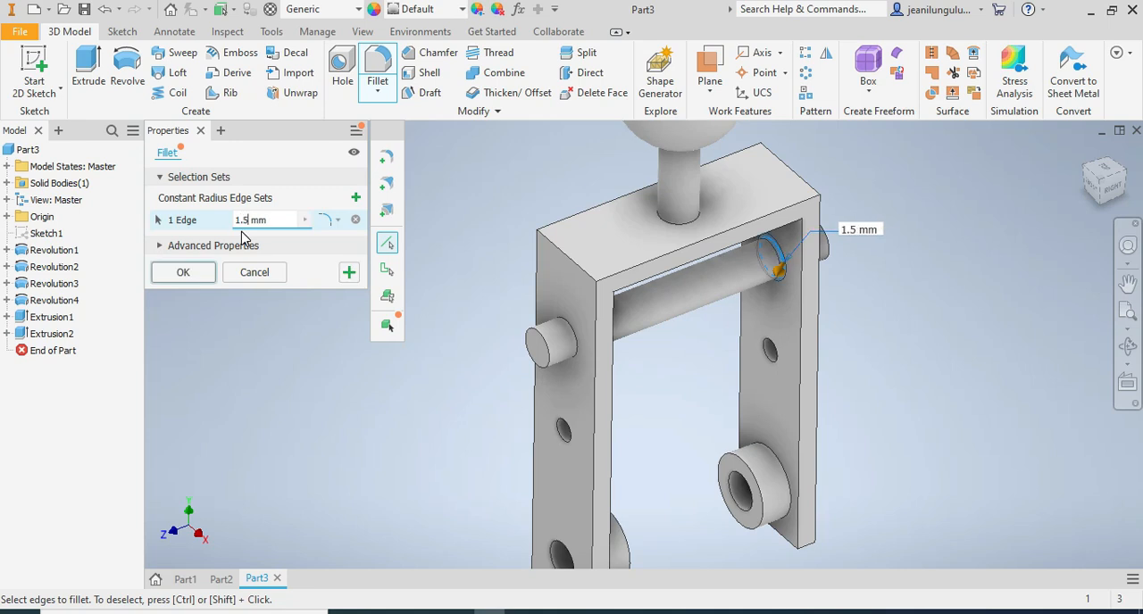
click(336, 221)
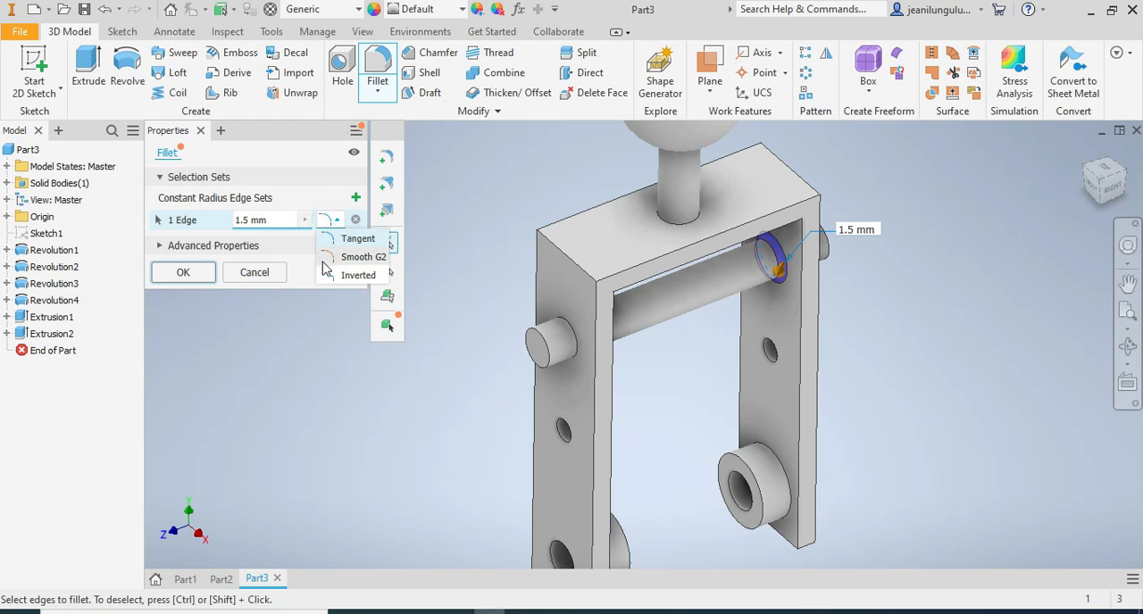
click(348, 275)
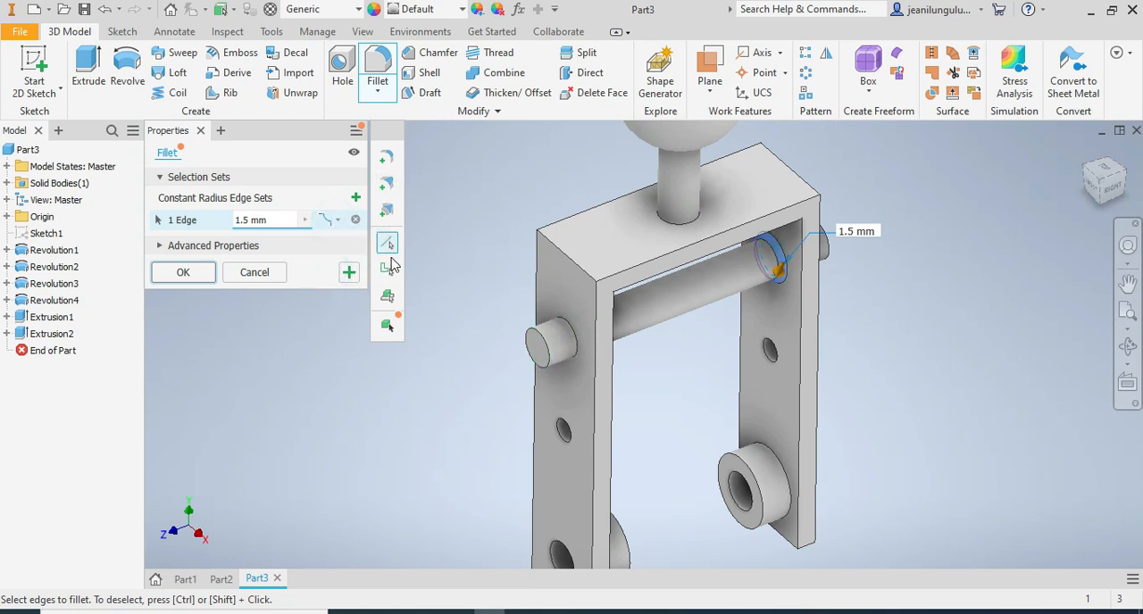
click(348, 273)
Set up a 1.5 mm Inverted fillet on the pin's outer edge at the near leg, the far leg's ring edge and the ball stem's upper base edge.
click(578, 344)
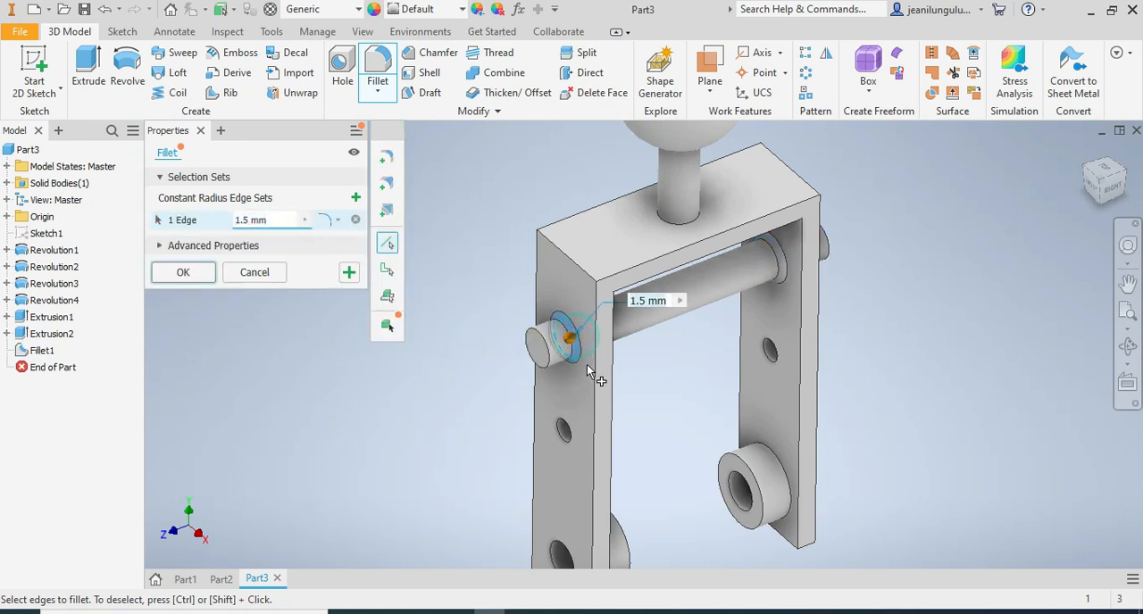
click(339, 224)
click(335, 269)
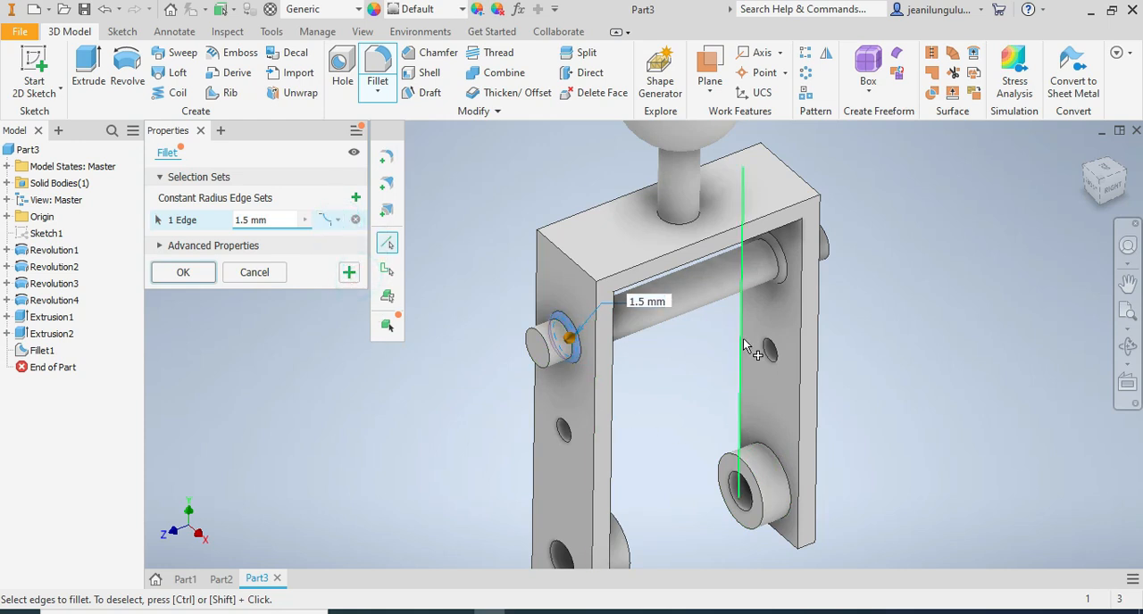
click(782, 467)
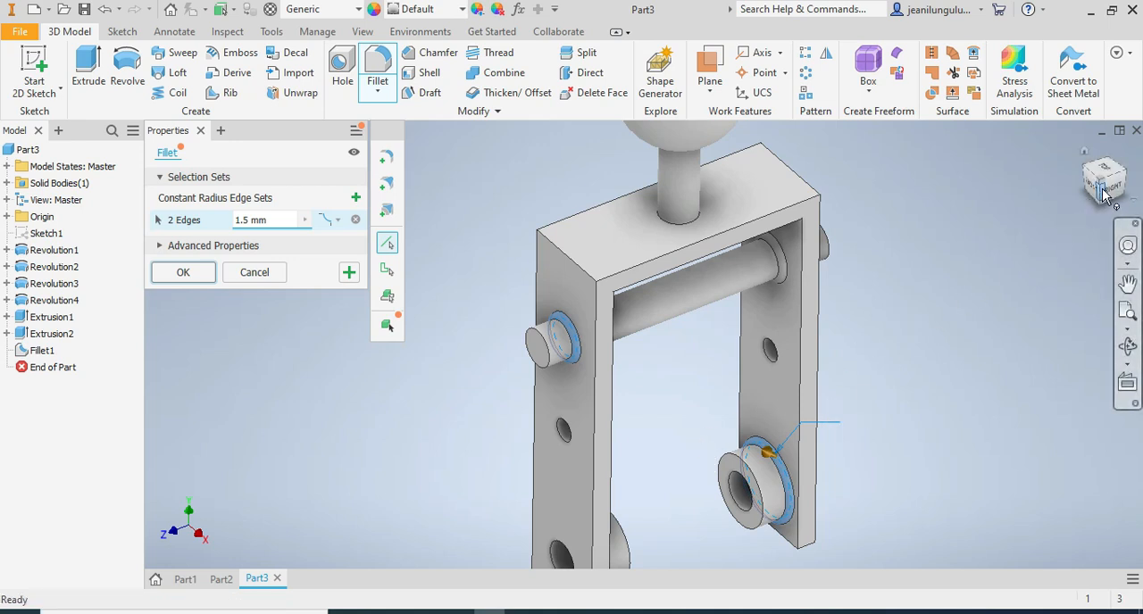
drag(1107, 198, 1078, 189)
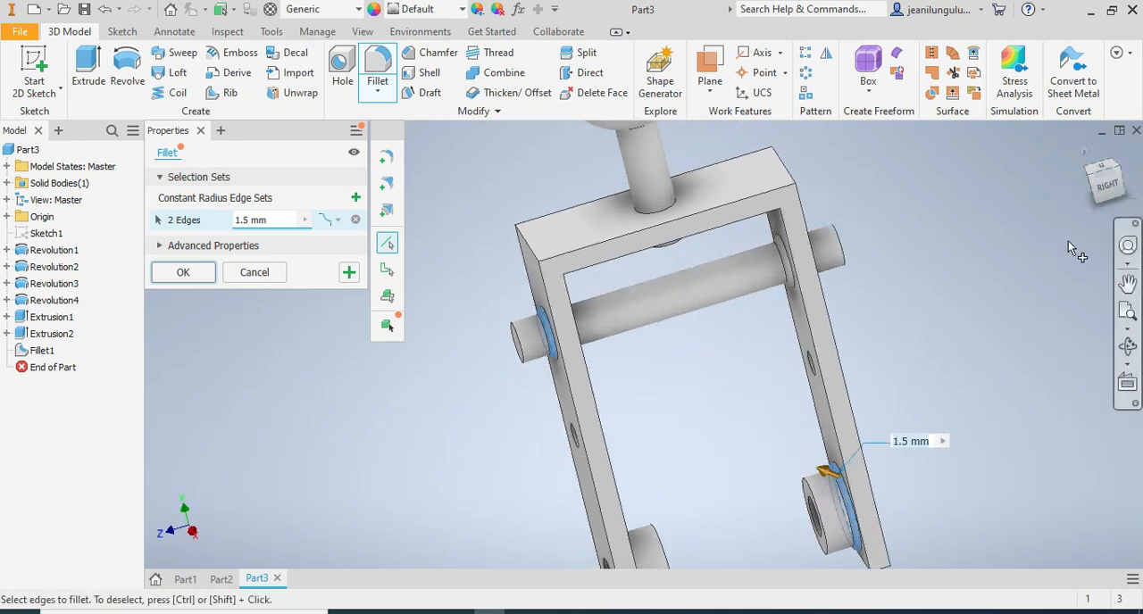
click(669, 215)
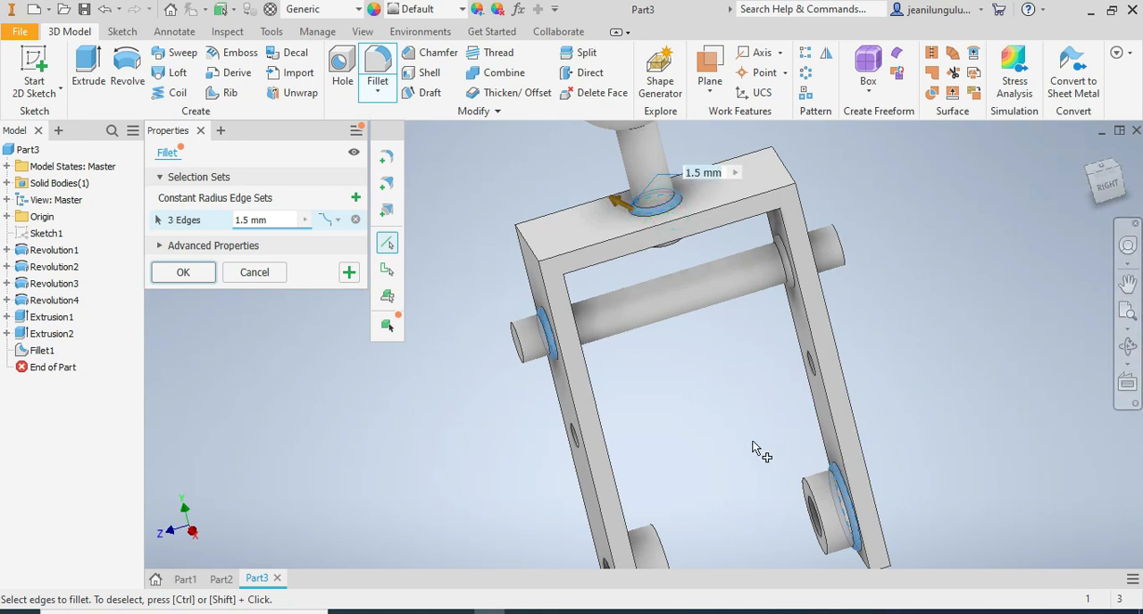
Add the edge where the near leg's ring meets its inner face to the 1.5 mm Inverted fillet.
scroll(752, 449, down, 2)
scroll(711, 555, up, 5)
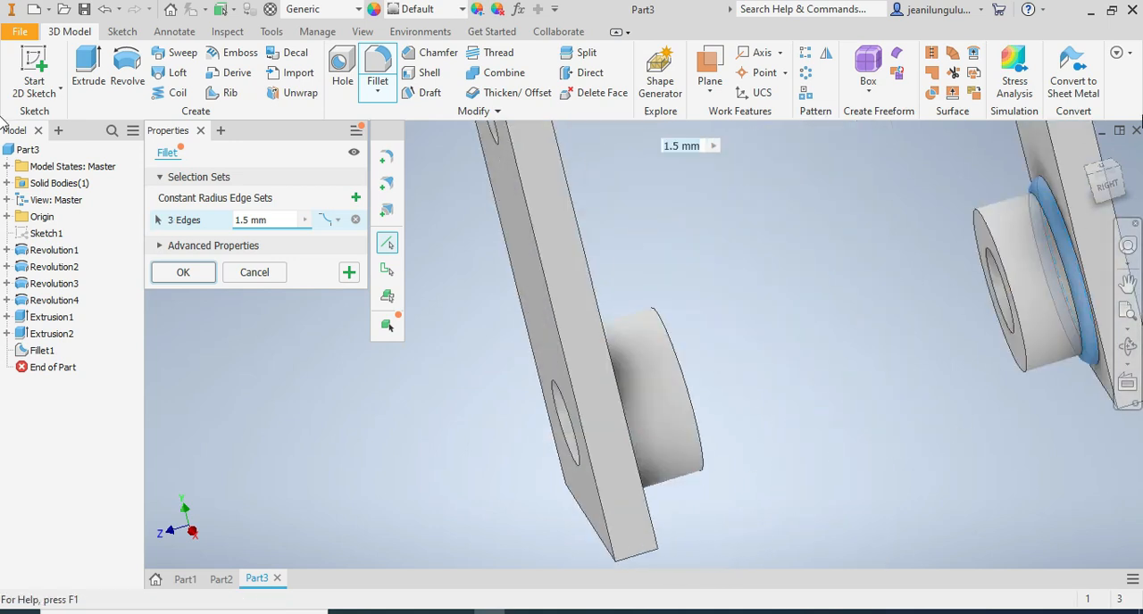
click(1084, 193)
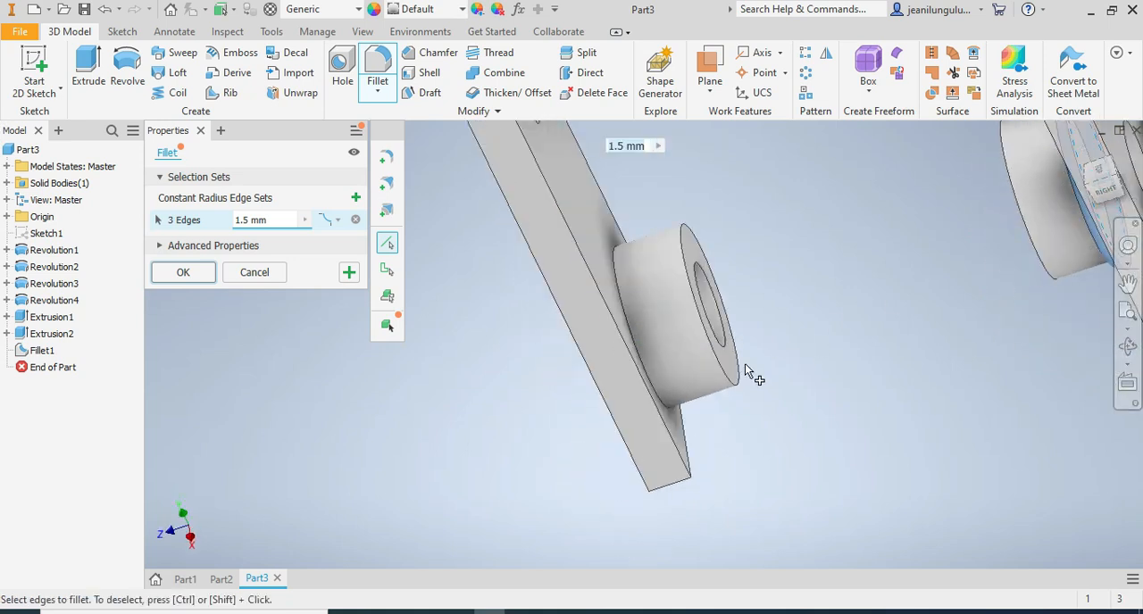
click(638, 344)
scroll(699, 353, down, 5)
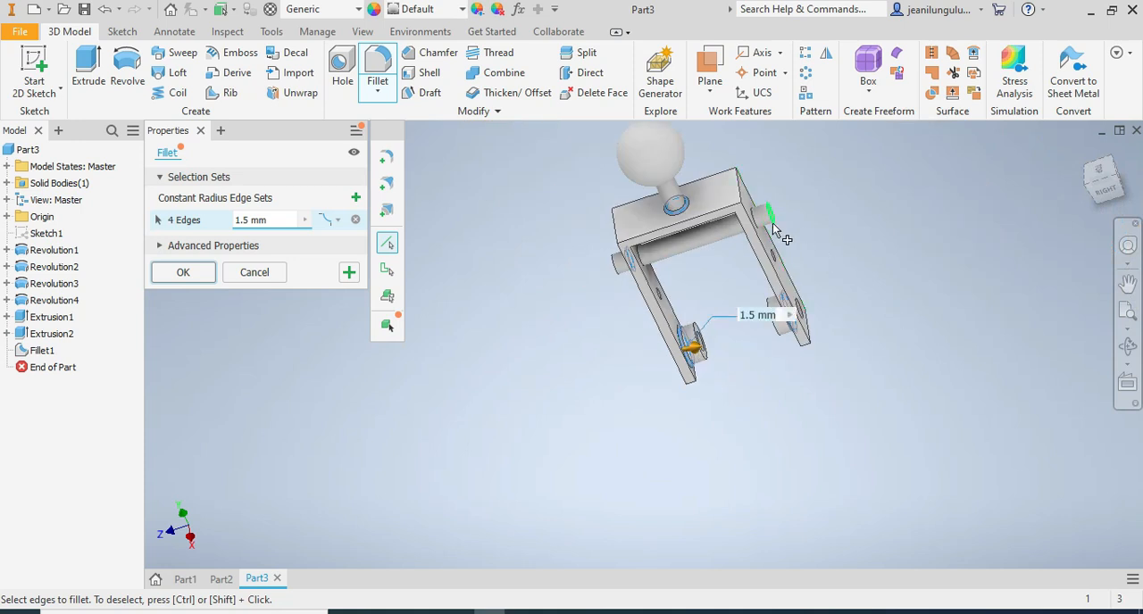
Add the cross pin's edges at the far leg's outer face and the near leg's inner face to the same fillet.
scroll(772, 224, up, 5)
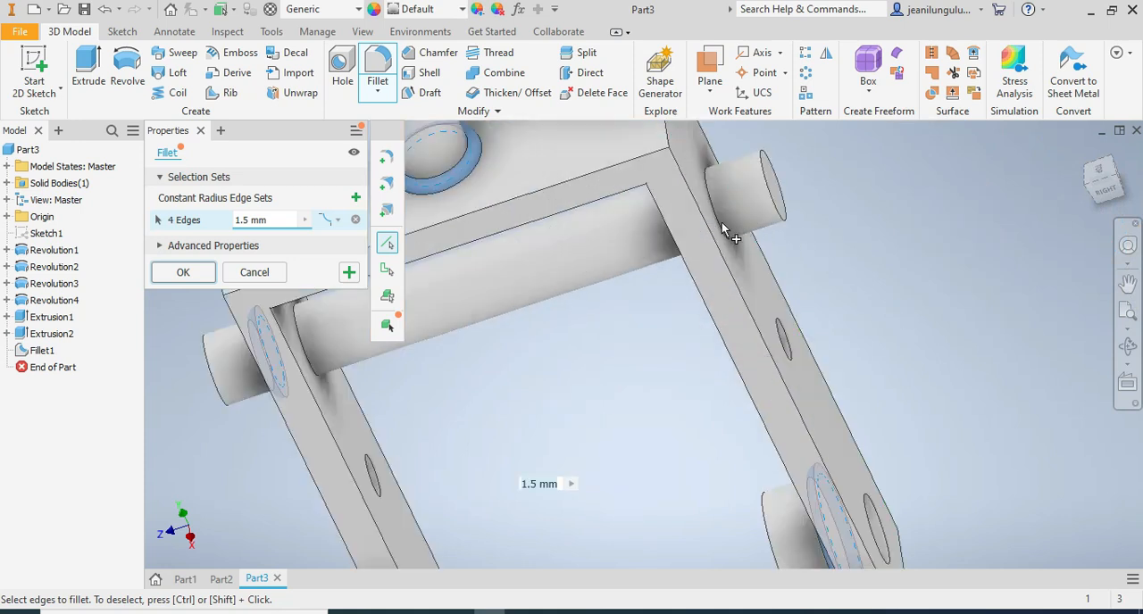
scroll(721, 225, up, 3)
click(719, 226)
scroll(728, 239, down, 5)
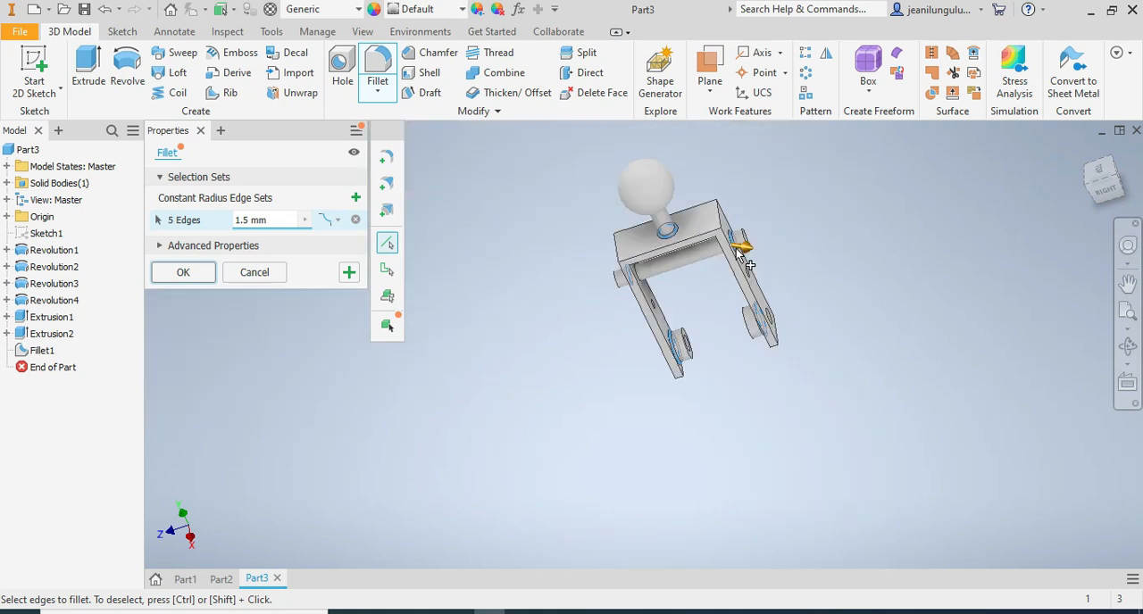
scroll(674, 287, up, 4)
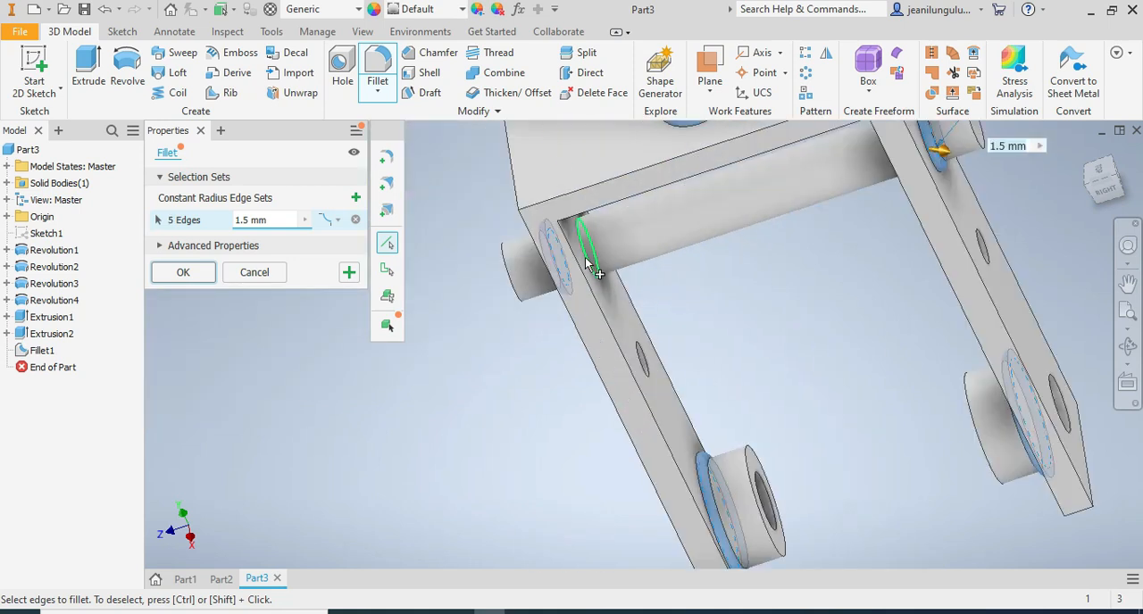
click(586, 261)
scroll(755, 313, down, 2)
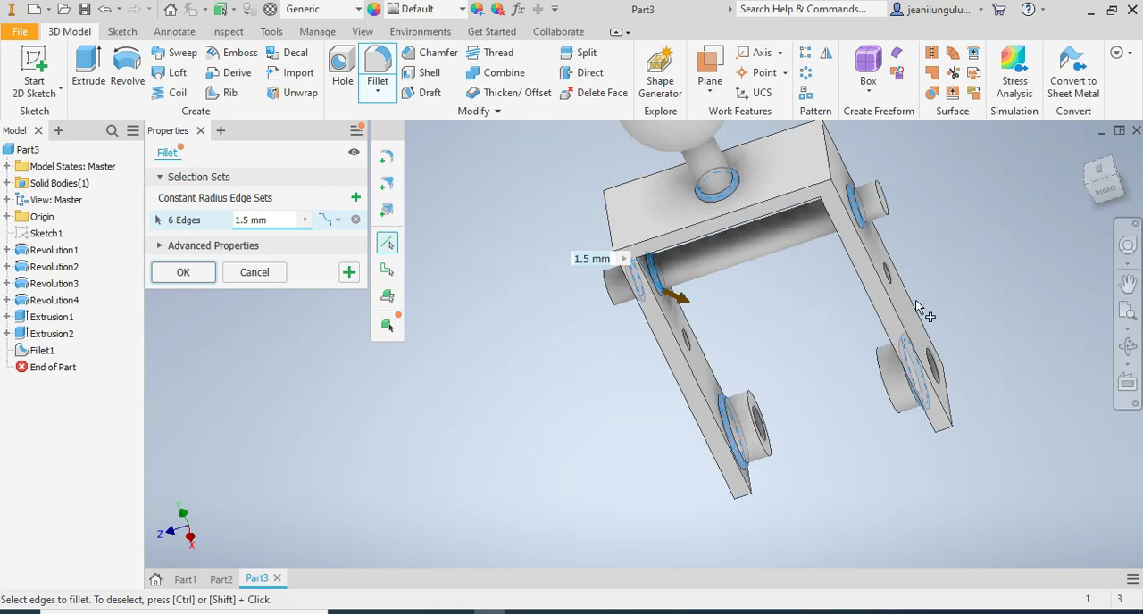
Add the ball stem's edge on the underside of the crossbar and apply the 1.5 mm Inverted fillet.
click(1099, 199)
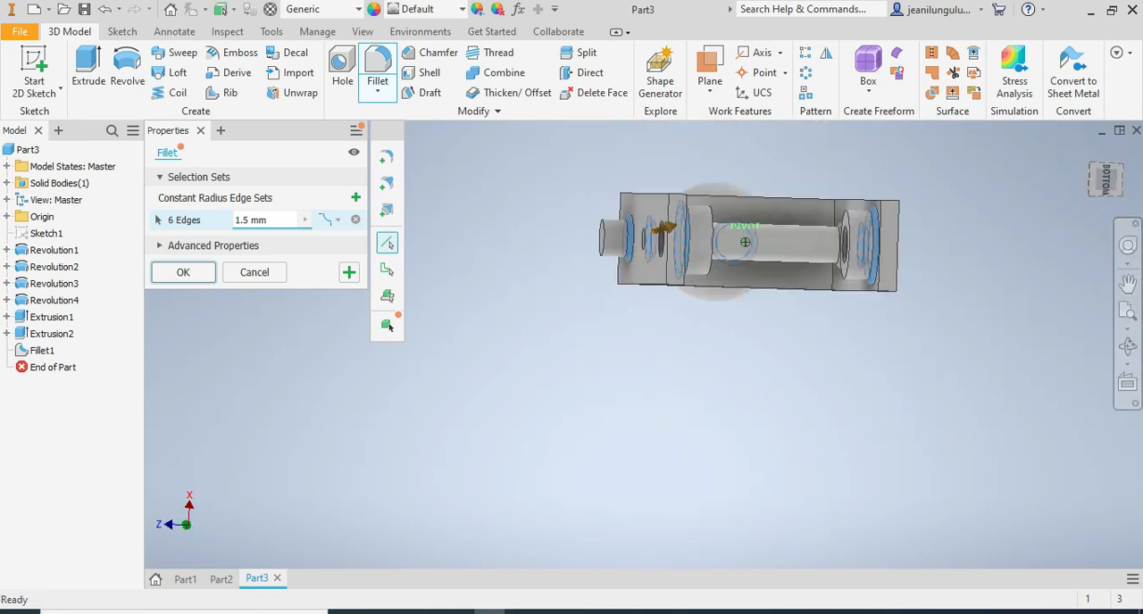
scroll(788, 190, up, 4)
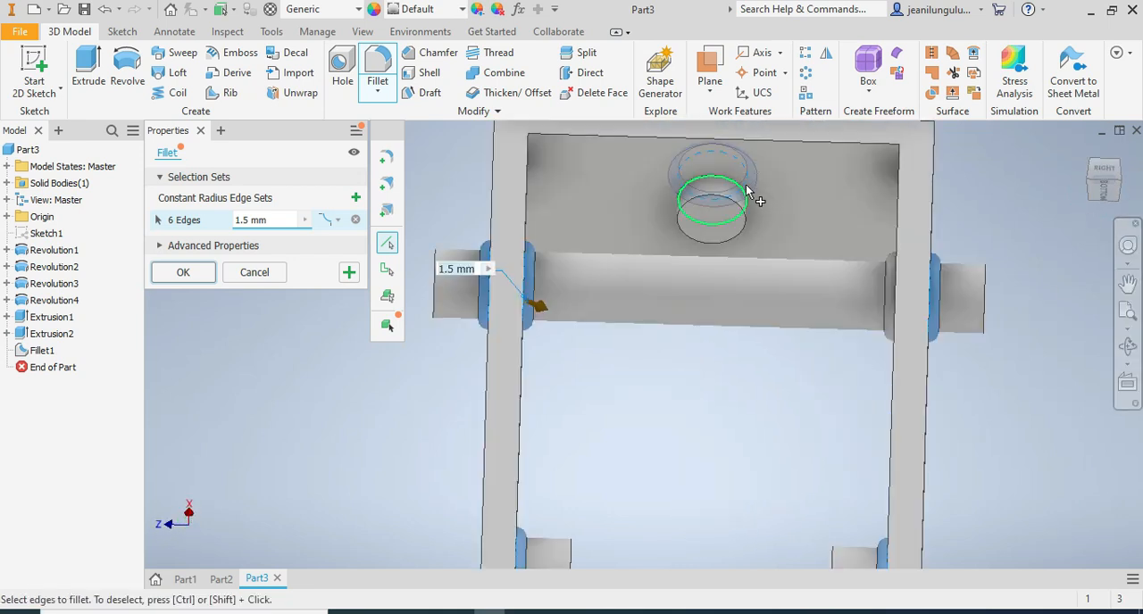
click(729, 183)
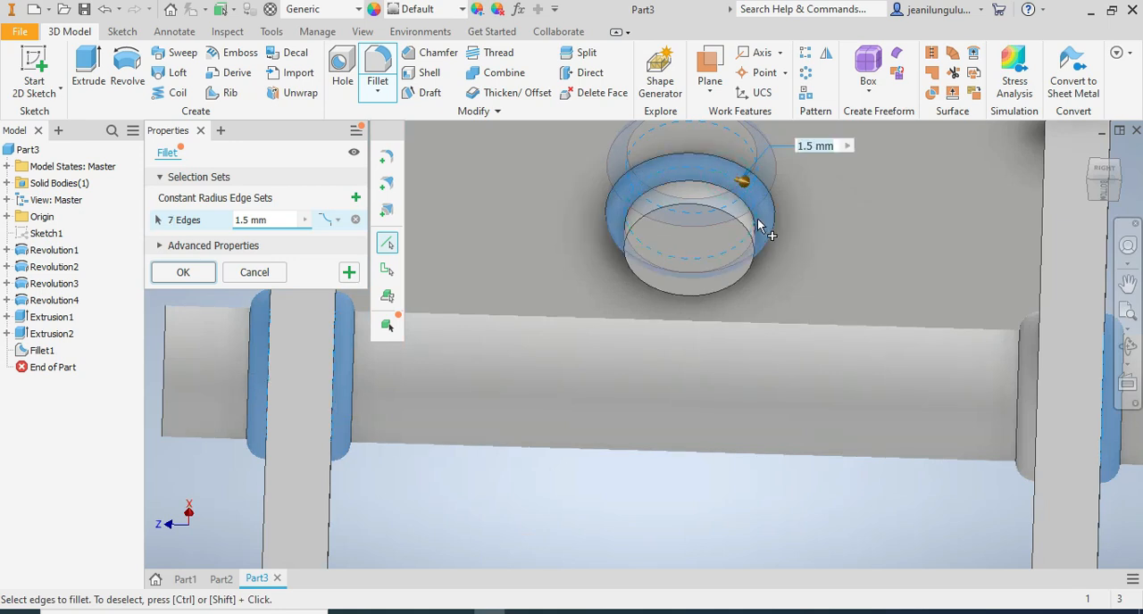
scroll(759, 223, down, 5)
click(1109, 178)
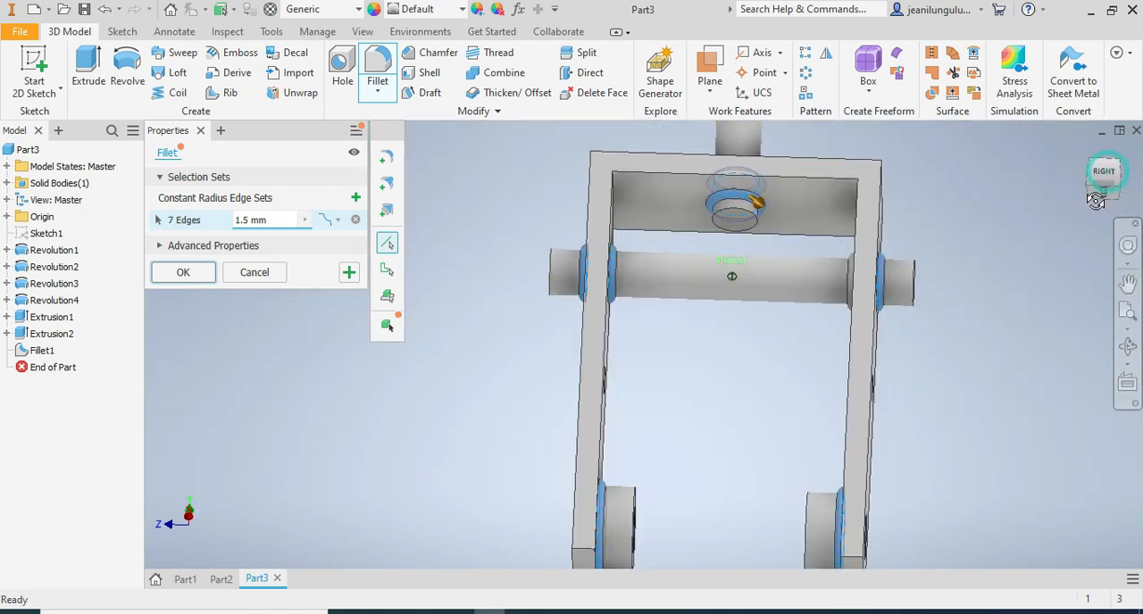
click(183, 273)
Examine the filleted edges of the pin, rings and ball stem from several angles.
scroll(710, 455, down, 5)
scroll(719, 509, up, 3)
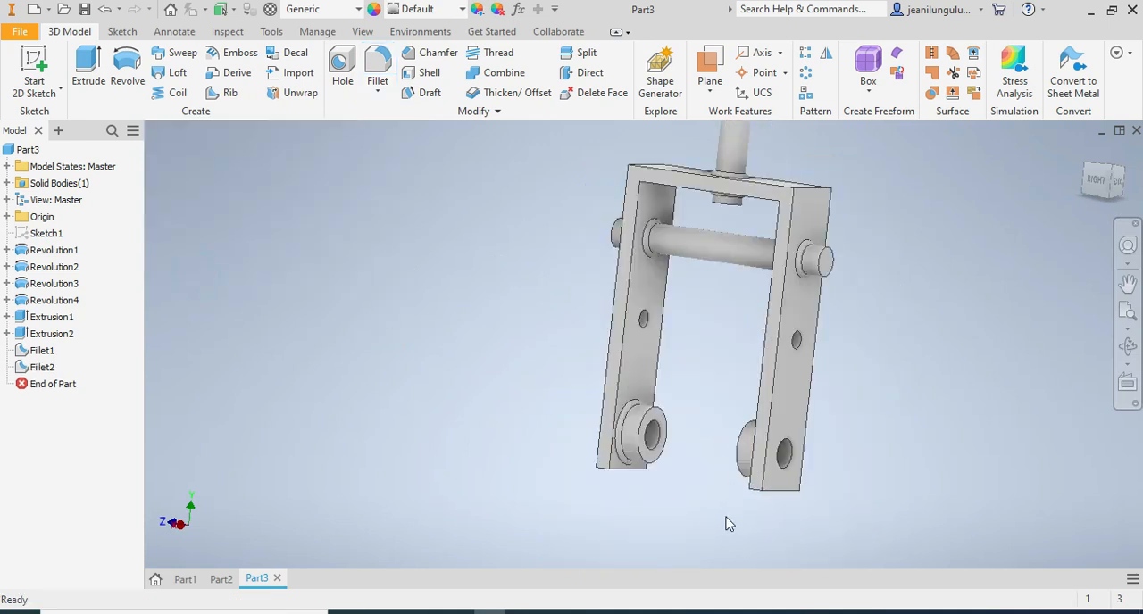
mouse_move(1101, 192)
mouse_down()
mouse_move(1116, 188)
mouse_move(1103, 183)
mouse_move(1115, 210)
mouse_move(1099, 168)
mouse_move(1107, 133)
mouse_move(1100, 191)
mouse_move(1118, 189)
mouse_move(1095, 183)
mouse_up()
scroll(930, 205, down, 5)
scroll(941, 155, up, 2)
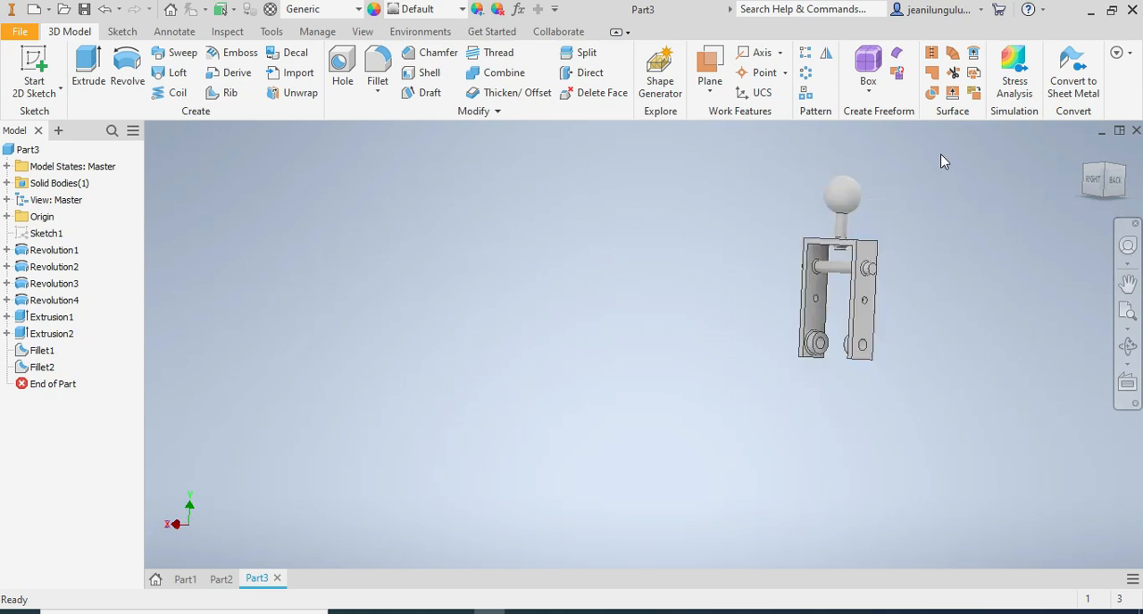
scroll(911, 197, up, 3)
mouse_move(1109, 192)
mouse_down()
mouse_move(1116, 223)
mouse_move(1129, 204)
mouse_move(1108, 228)
mouse_move(1093, 221)
mouse_move(1118, 189)
mouse_move(1100, 202)
mouse_move(1109, 179)
mouse_up()
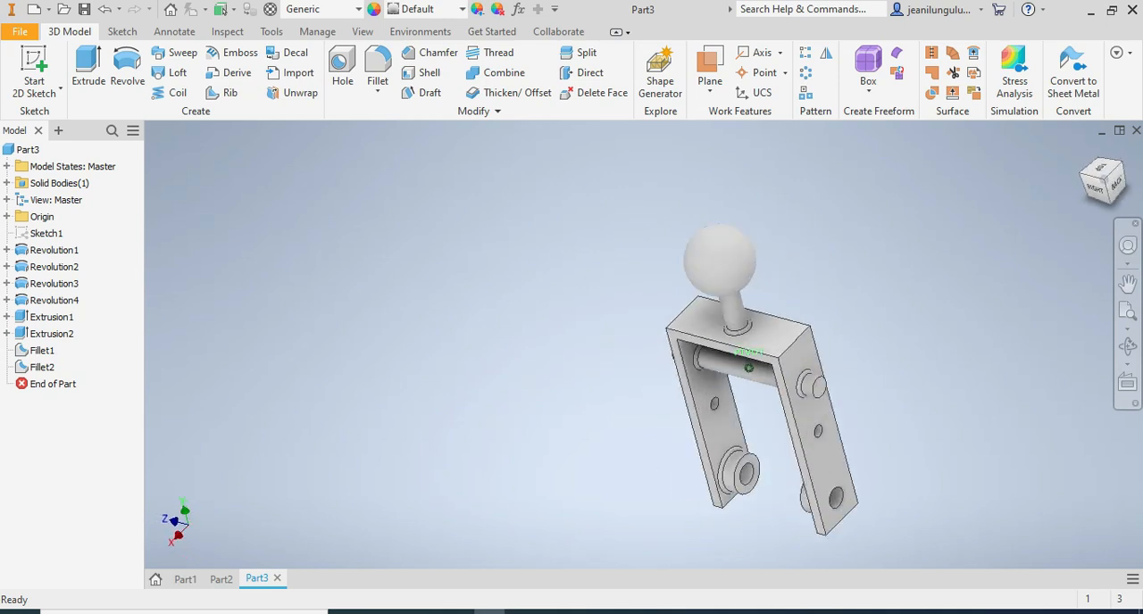
mouse_move(1104, 184)
mouse_down()
mouse_move(1113, 193)
mouse_move(1120, 180)
mouse_move(1106, 190)
mouse_move(1113, 182)
mouse_move(1102, 180)
mouse_move(1112, 195)
mouse_up()
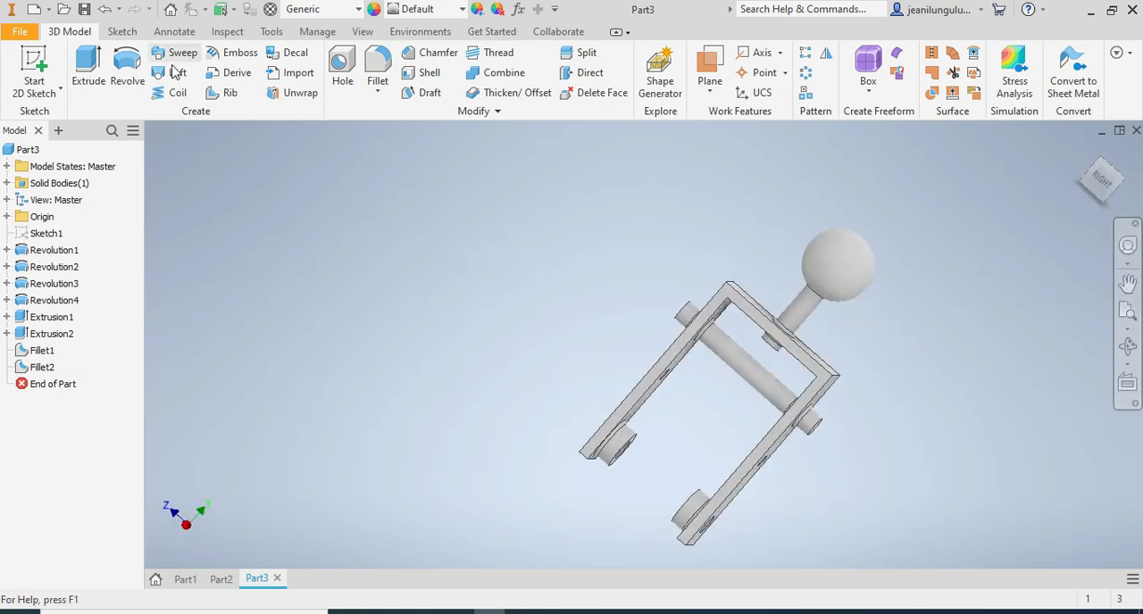
Assign the Stainless Steel material to the part.
scroll(847, 337, down, 3)
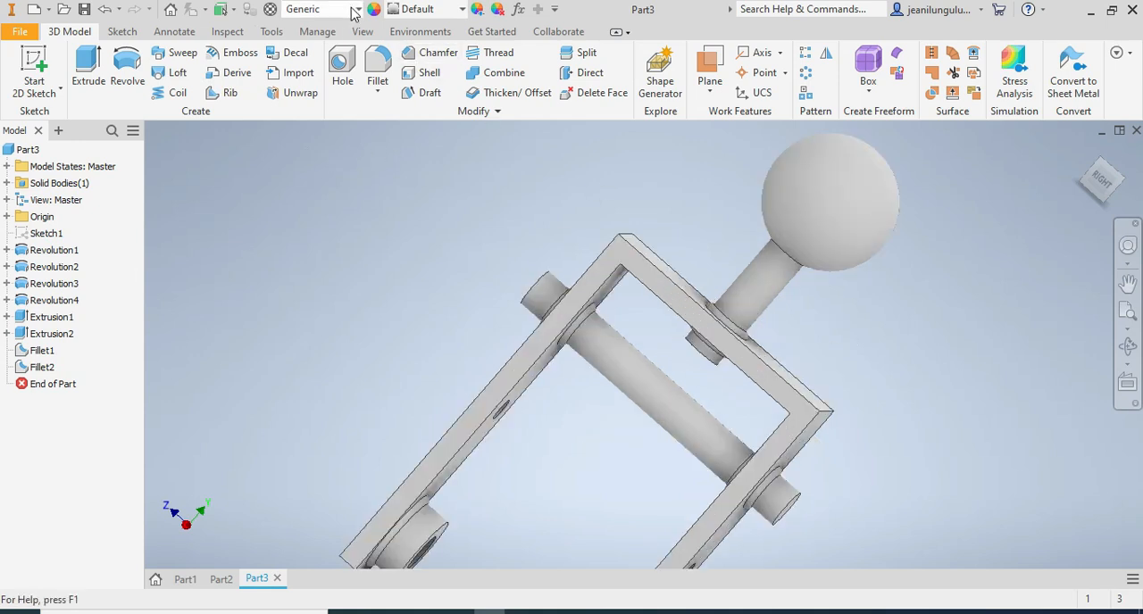
click(359, 10)
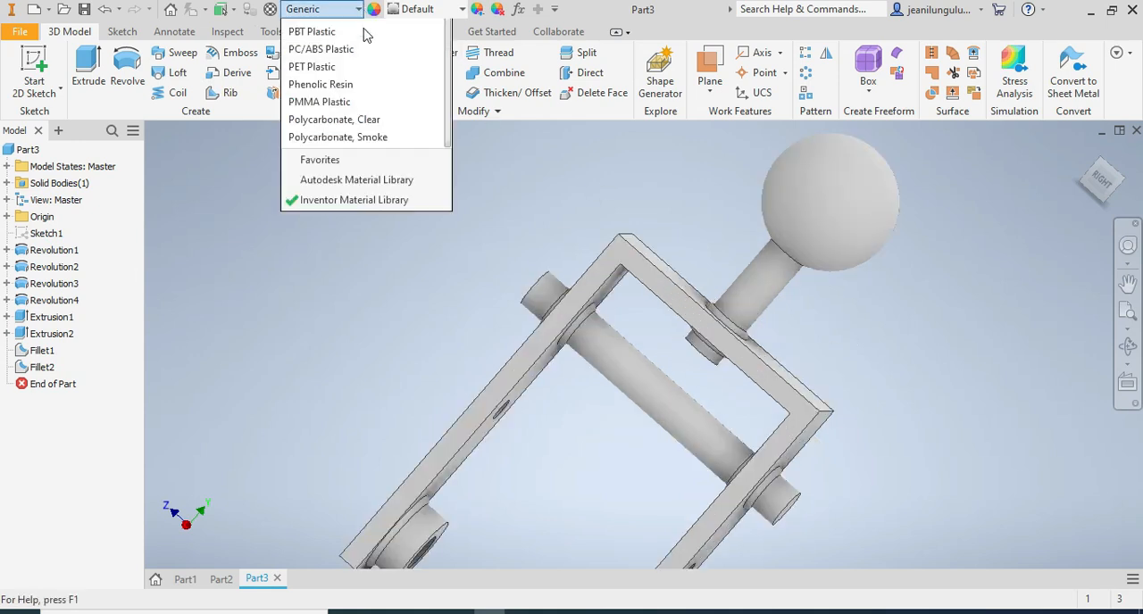
scroll(357, 232, down, 6)
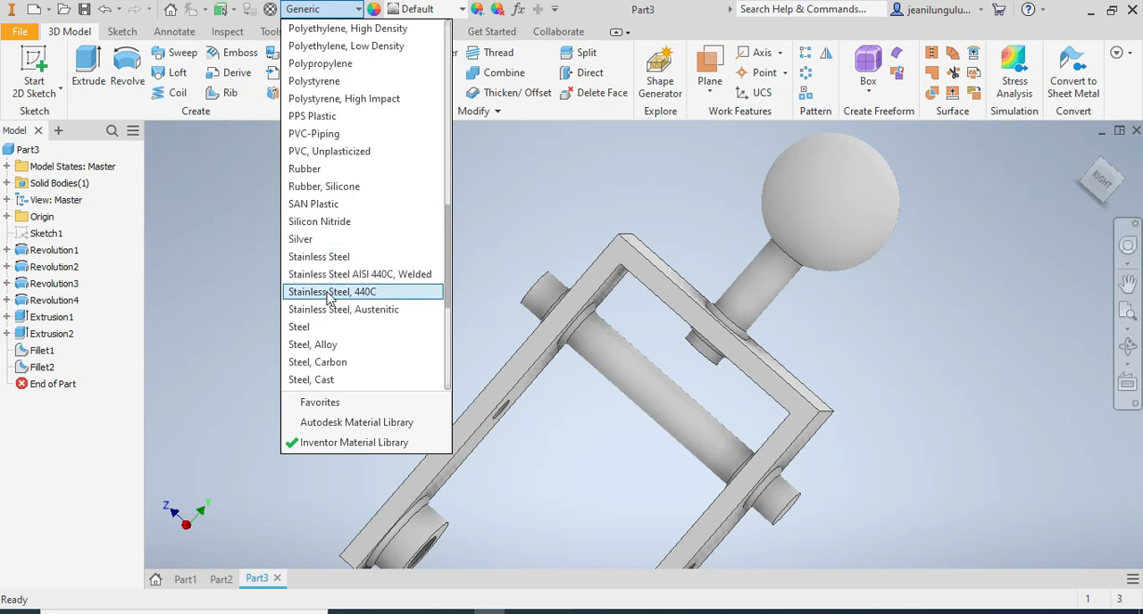
click(352, 258)
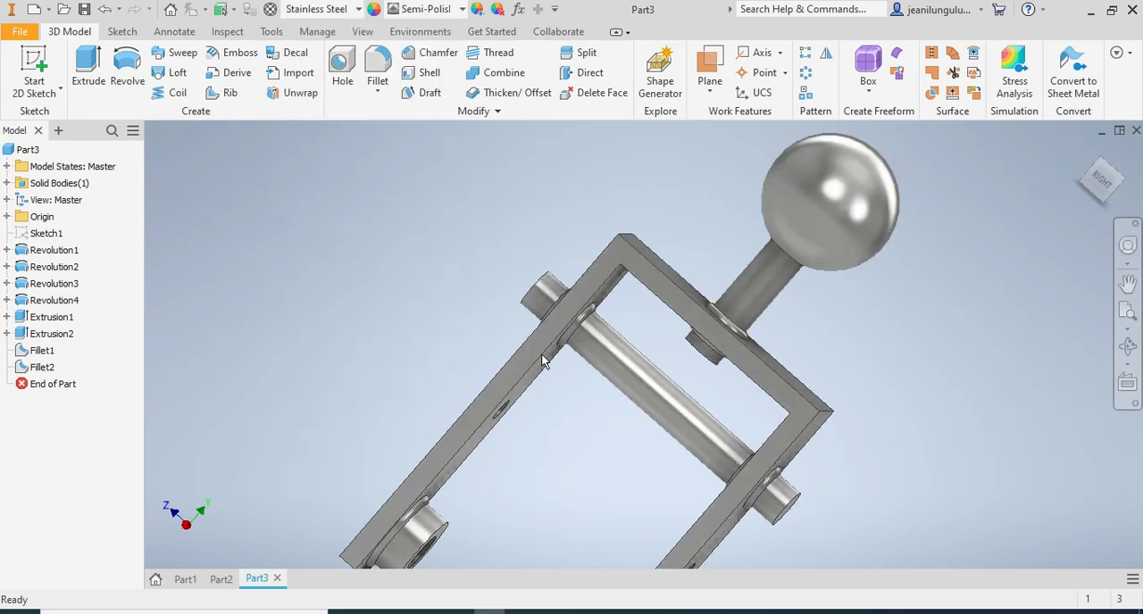
Inspect the stainless steel bracket's finish and overall shape from several angles.
scroll(619, 372, up, 6)
scroll(650, 392, down, 4)
mouse_move(1095, 188)
mouse_down()
mouse_move(920, 193)
mouse_move(964, 250)
mouse_move(974, 357)
mouse_move(1027, 384)
mouse_move(964, 312)
mouse_move(973, 233)
mouse_move(974, 312)
mouse_move(1010, 268)
mouse_move(920, 233)
mouse_move(937, 205)
mouse_move(866, 265)
mouse_move(879, 266)
mouse_up()
scroll(809, 429, down, 4)
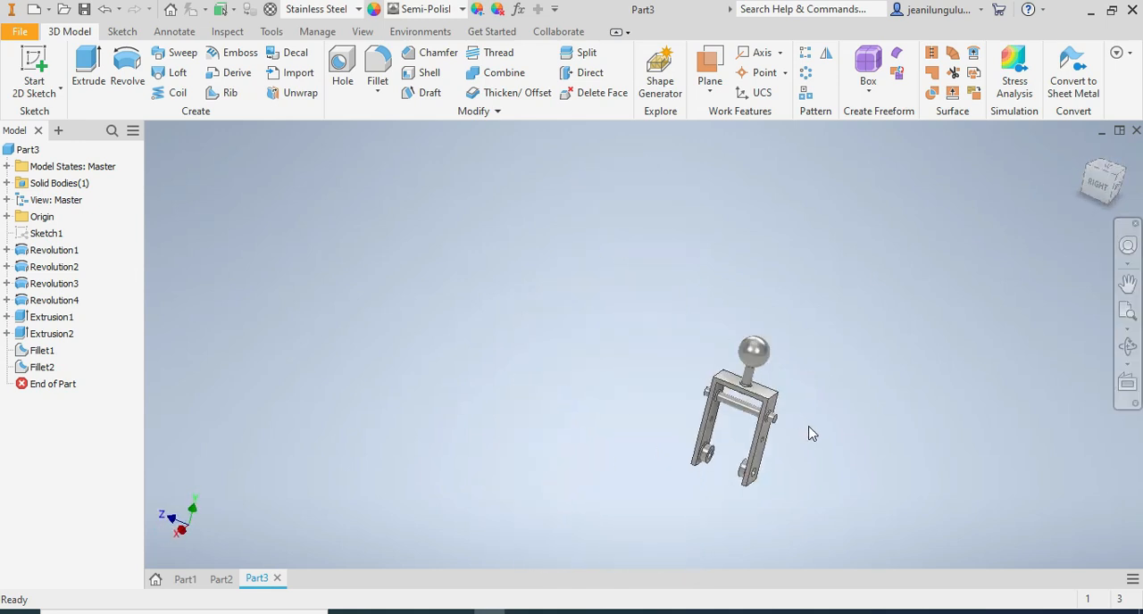
scroll(824, 452, up, 2)
scroll(786, 423, up, 3)
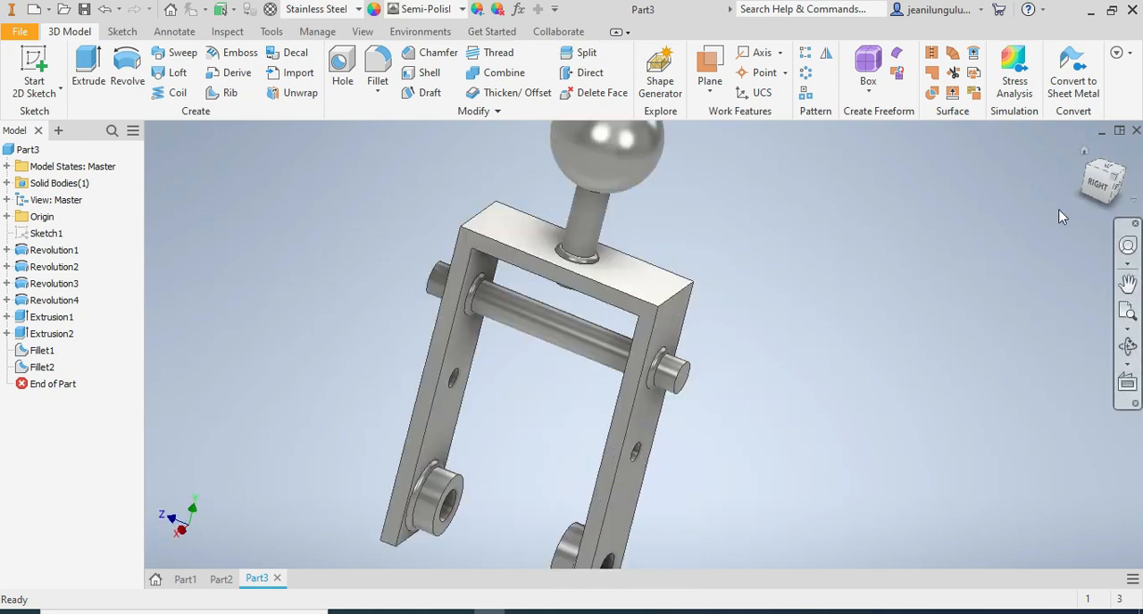
mouse_move(1095, 187)
mouse_down()
mouse_move(1097, 212)
mouse_move(1096, 191)
mouse_up()
click(1084, 151)
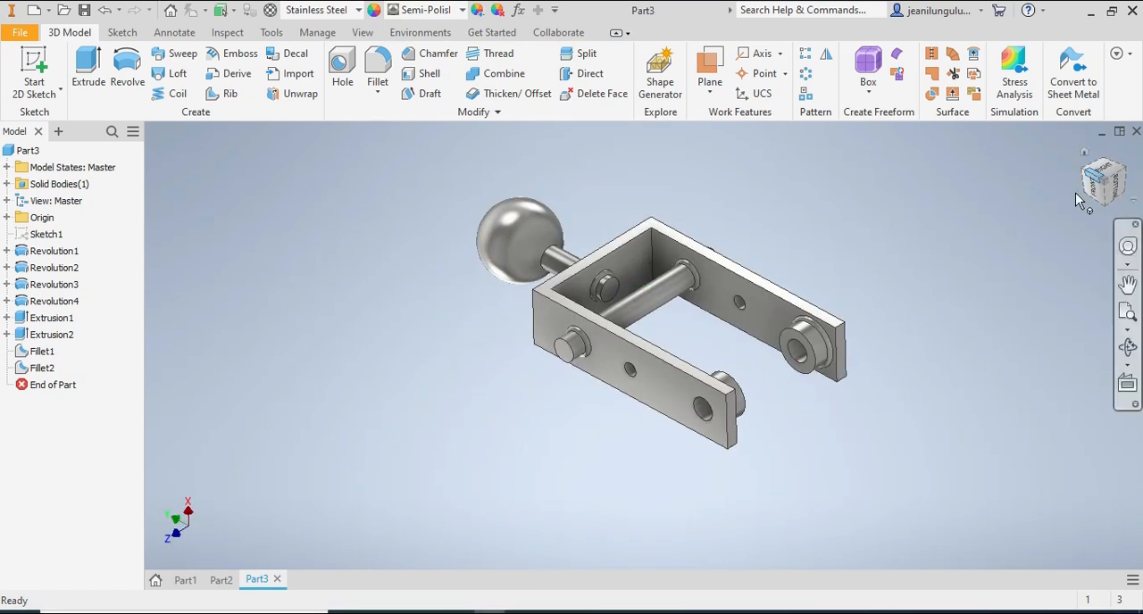
Round the free ends of both legs by filleting their four corner edges with a 12.5 mm radius.
scroll(906, 287, up, 3)
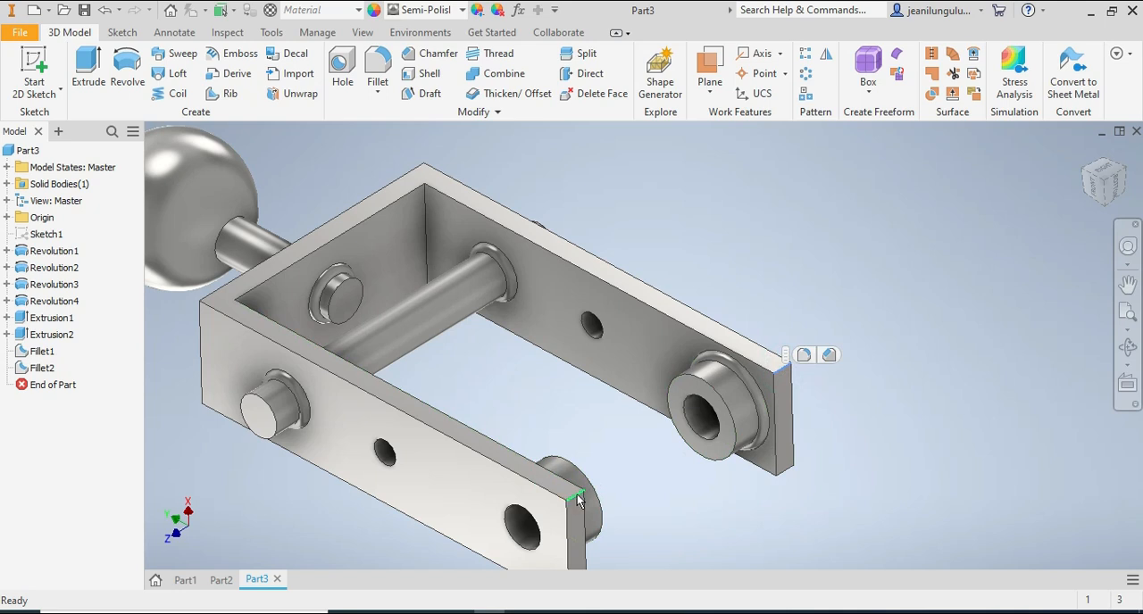
scroll(625, 499, down, 5)
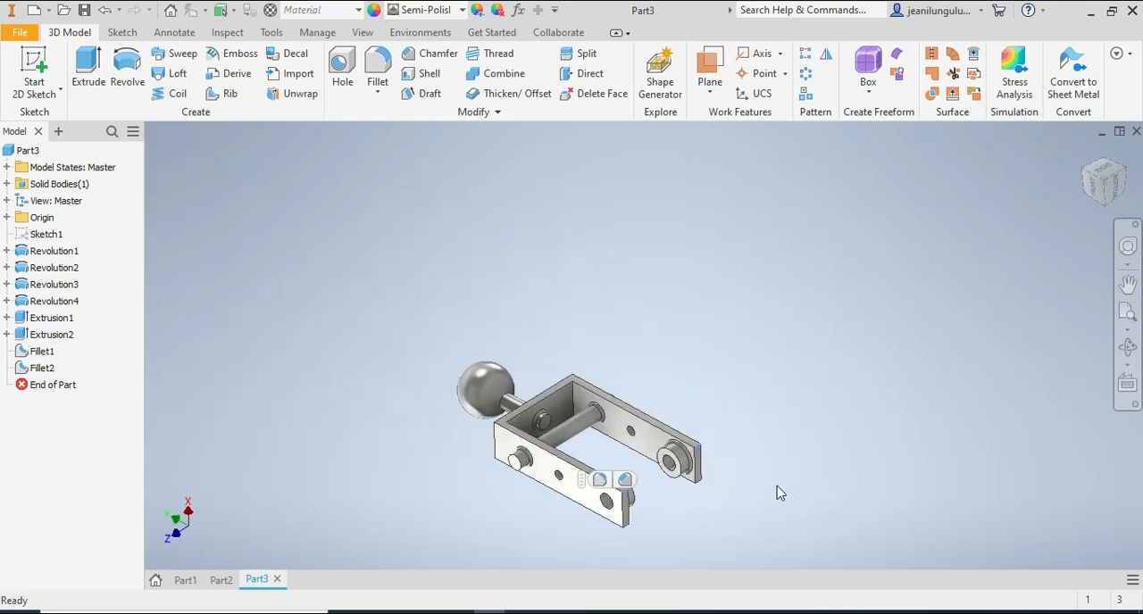
scroll(692, 526, up, 3)
drag(1099, 200, 1104, 155)
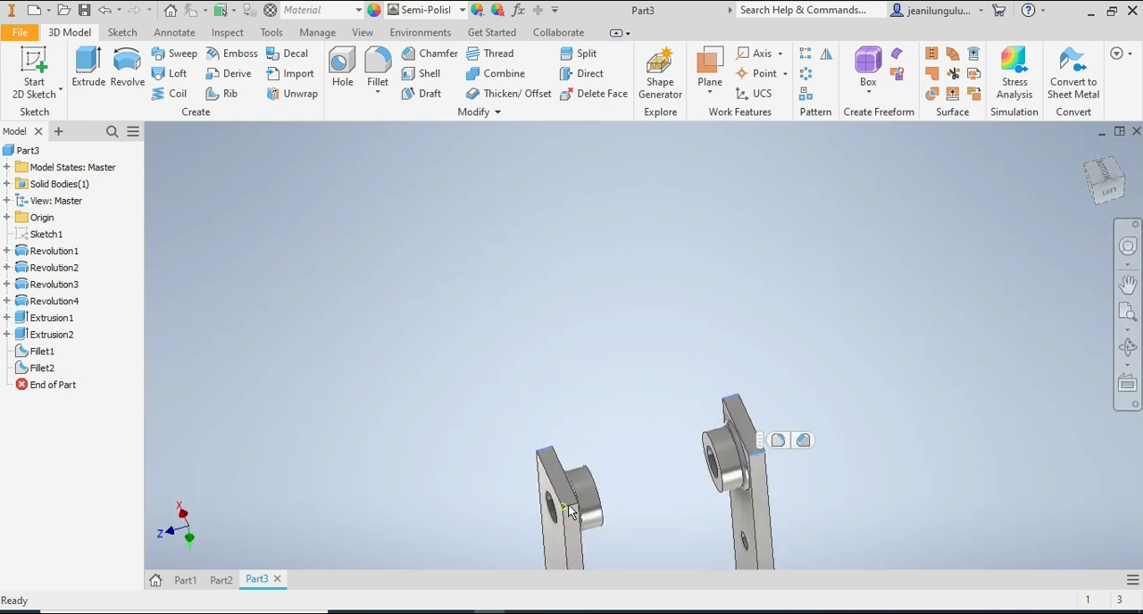
scroll(611, 518, down, 5)
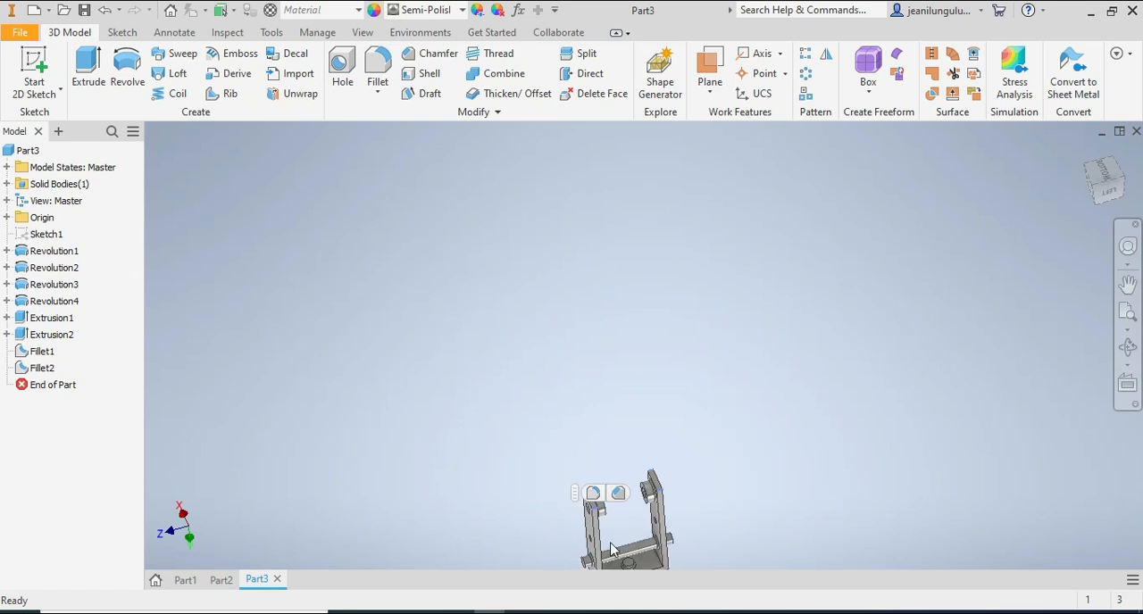
scroll(618, 545, up, 5)
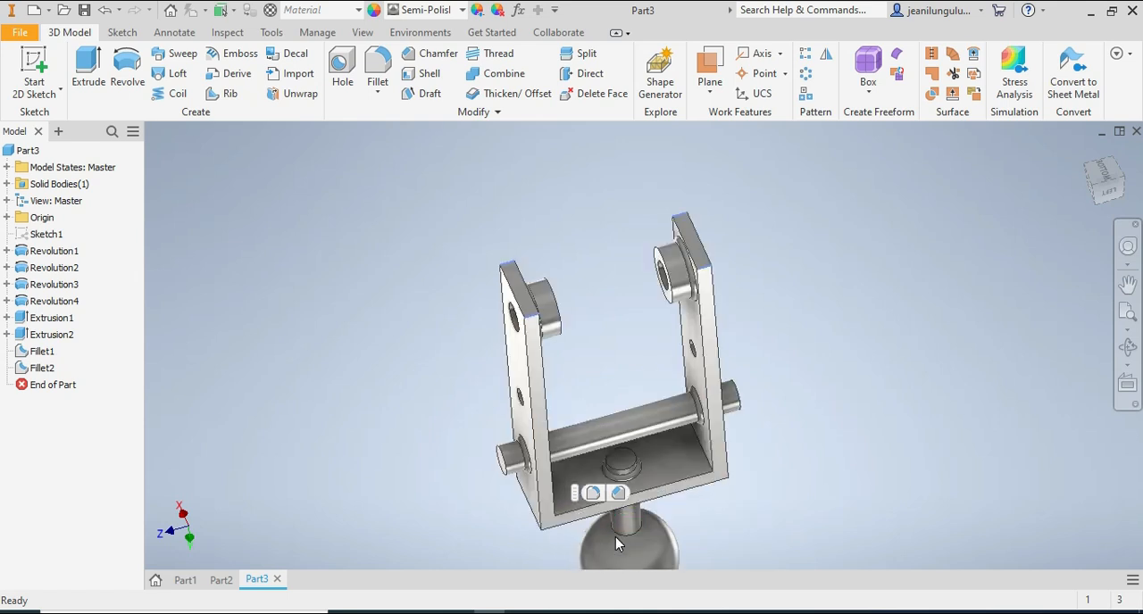
click(594, 496)
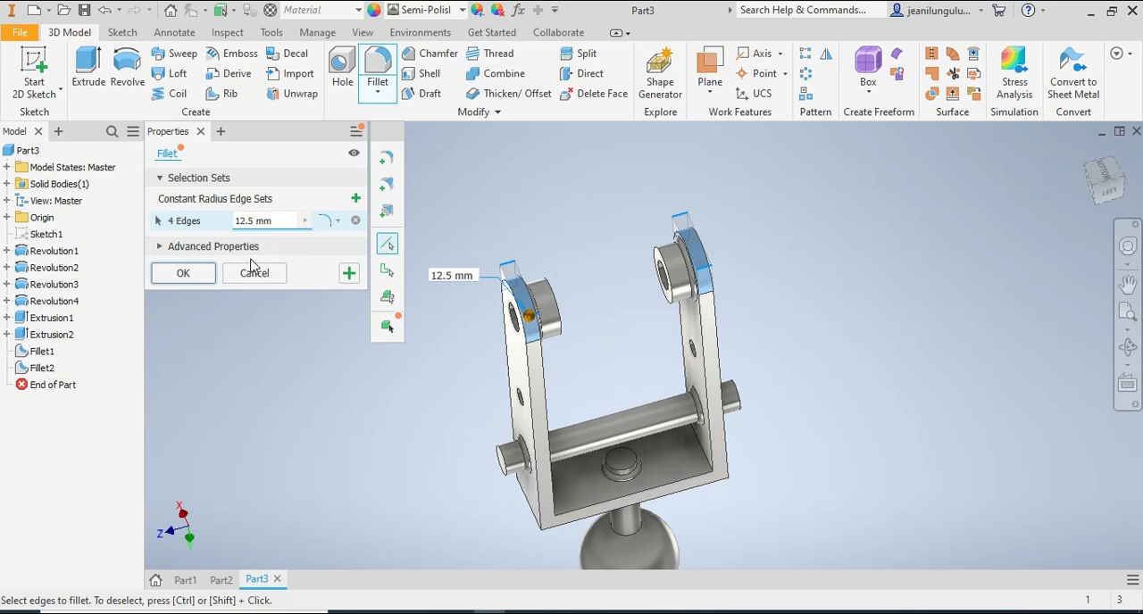
click(1100, 184)
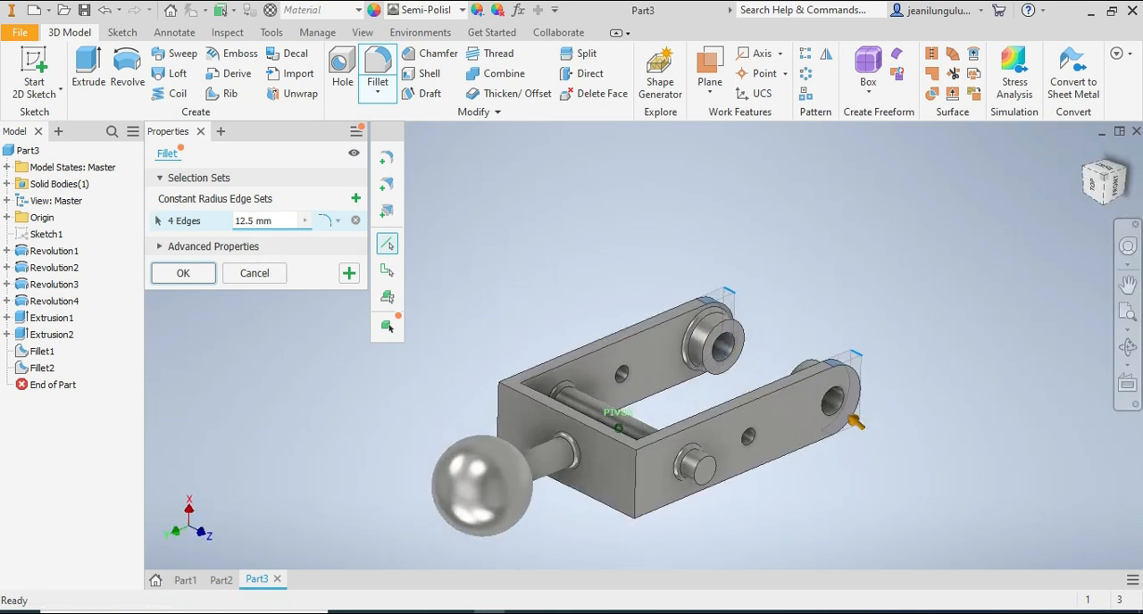
drag(1100, 184, 1054, 194)
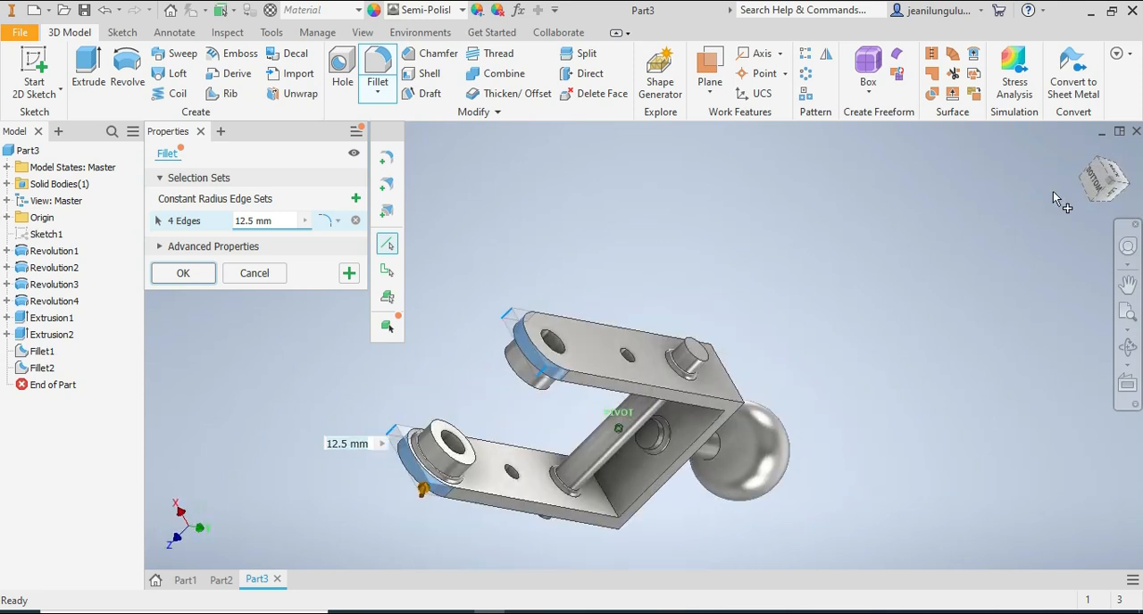
click(174, 271)
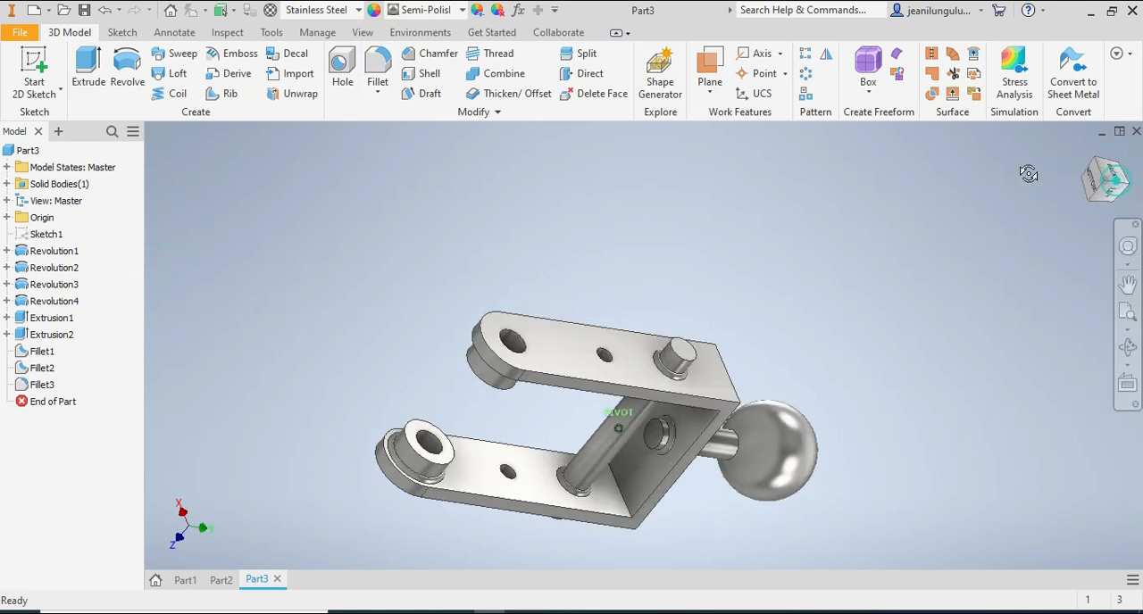